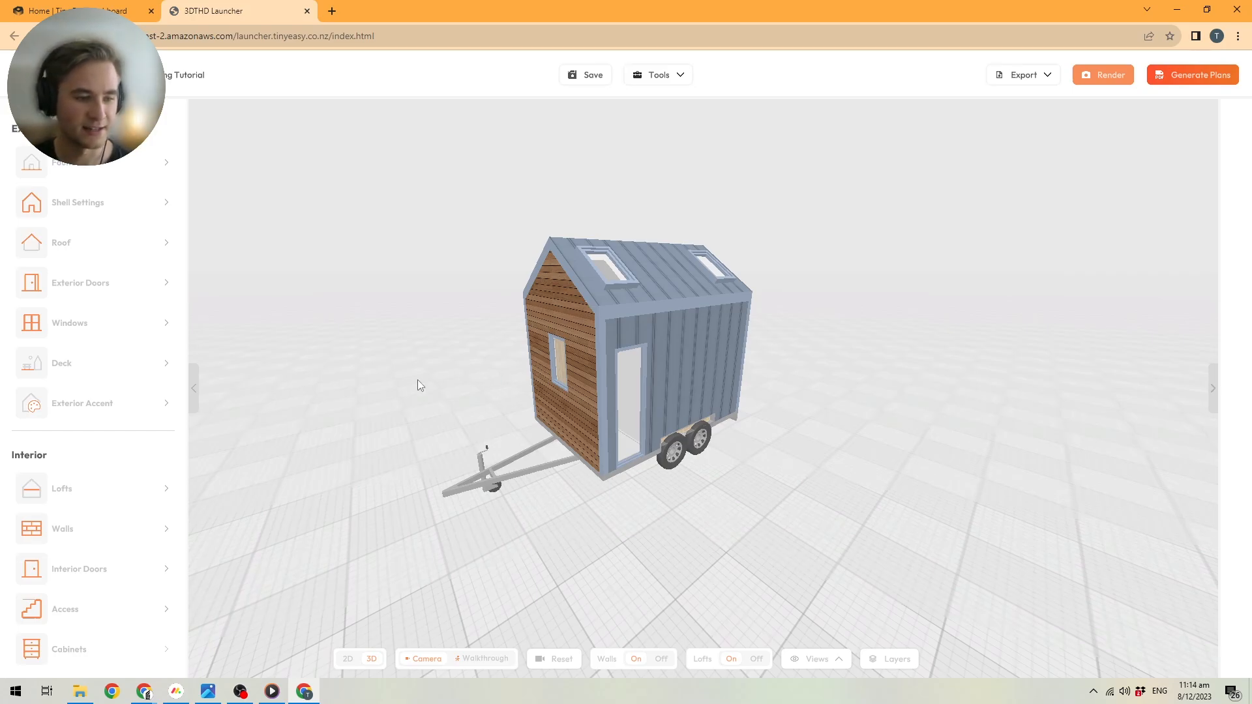
Look over the interior and technical design categories and the exterior of the trailer house model
scroll(144, 441, down, 3)
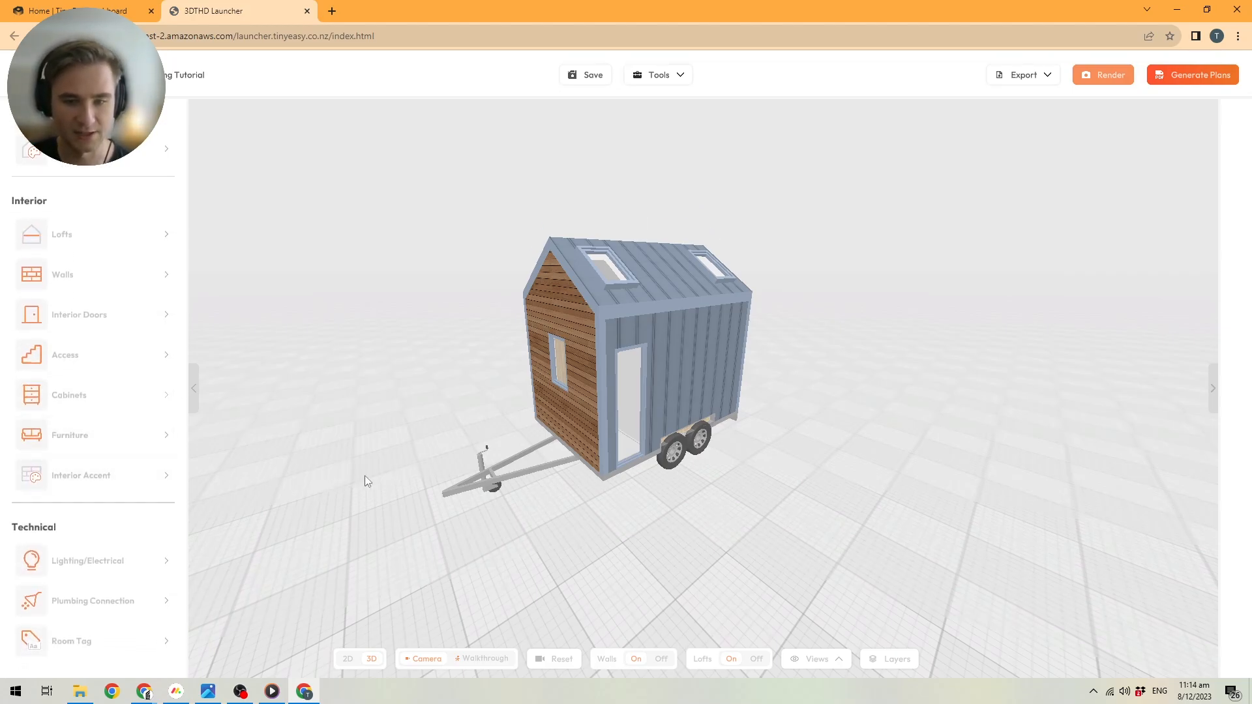
drag(366, 476, 406, 459)
scroll(39, 326, up, 2)
scroll(20, 424, down, 2)
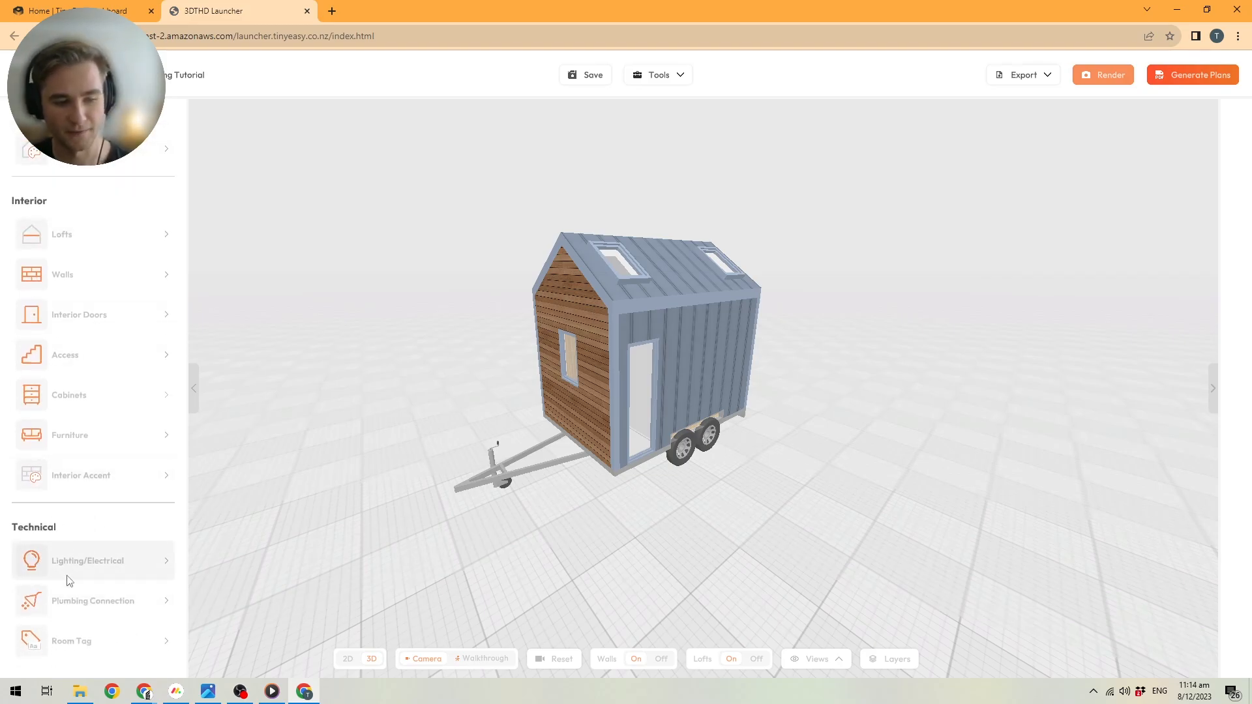
scroll(504, 405, up, 3)
drag(486, 399, 531, 429)
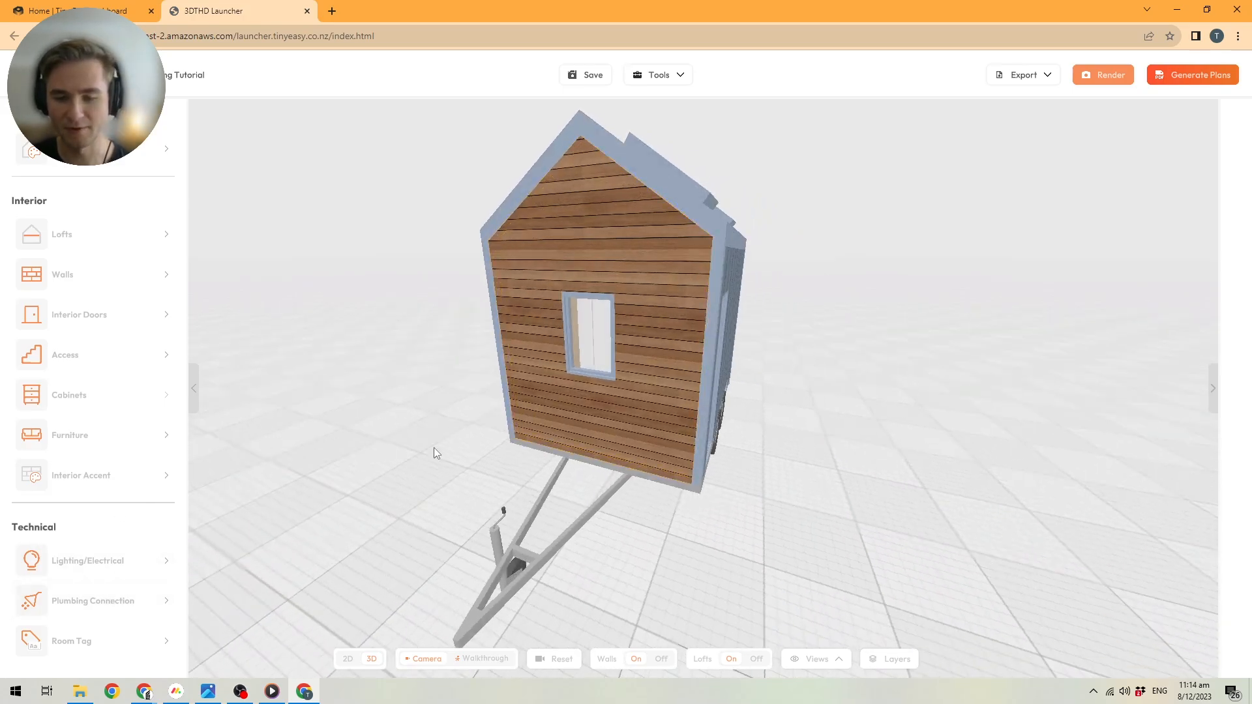
drag(433, 447, 389, 410)
right_drag(389, 404, 412, 426)
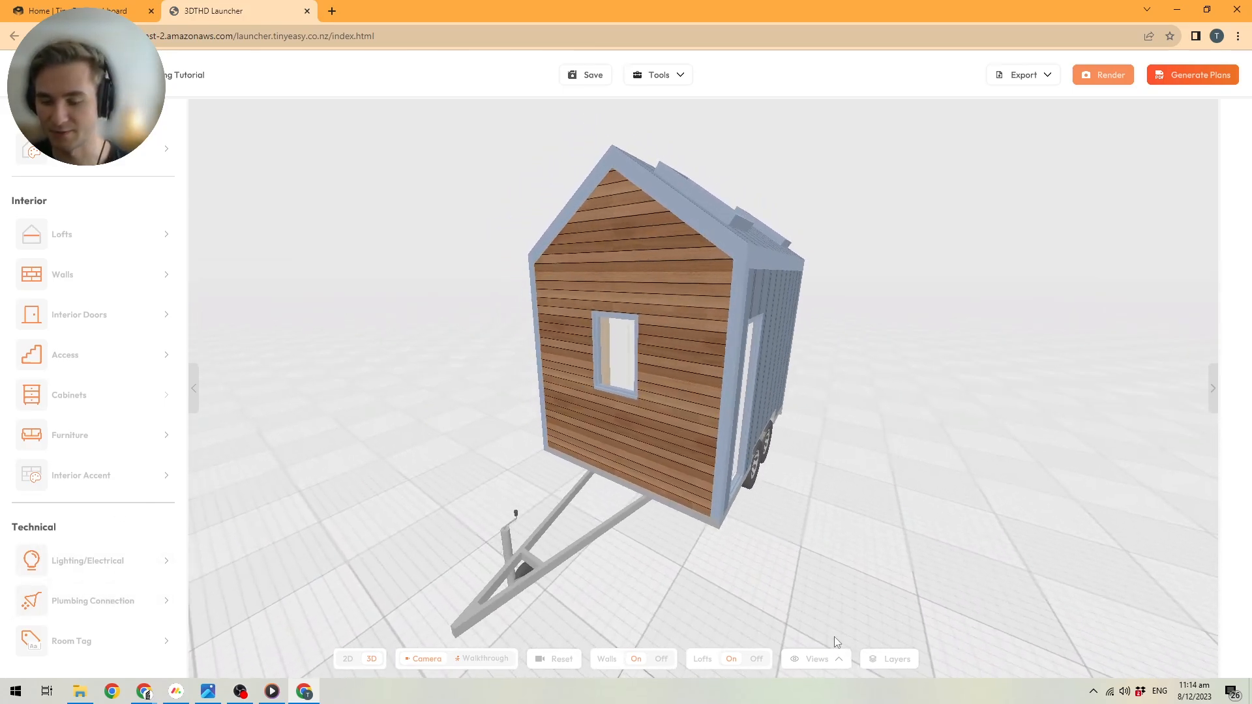
Disable selection of walls, lofts, roofs, joinery, cabinets/furniture, decks and material accents in the selection layer settings
click(897, 662)
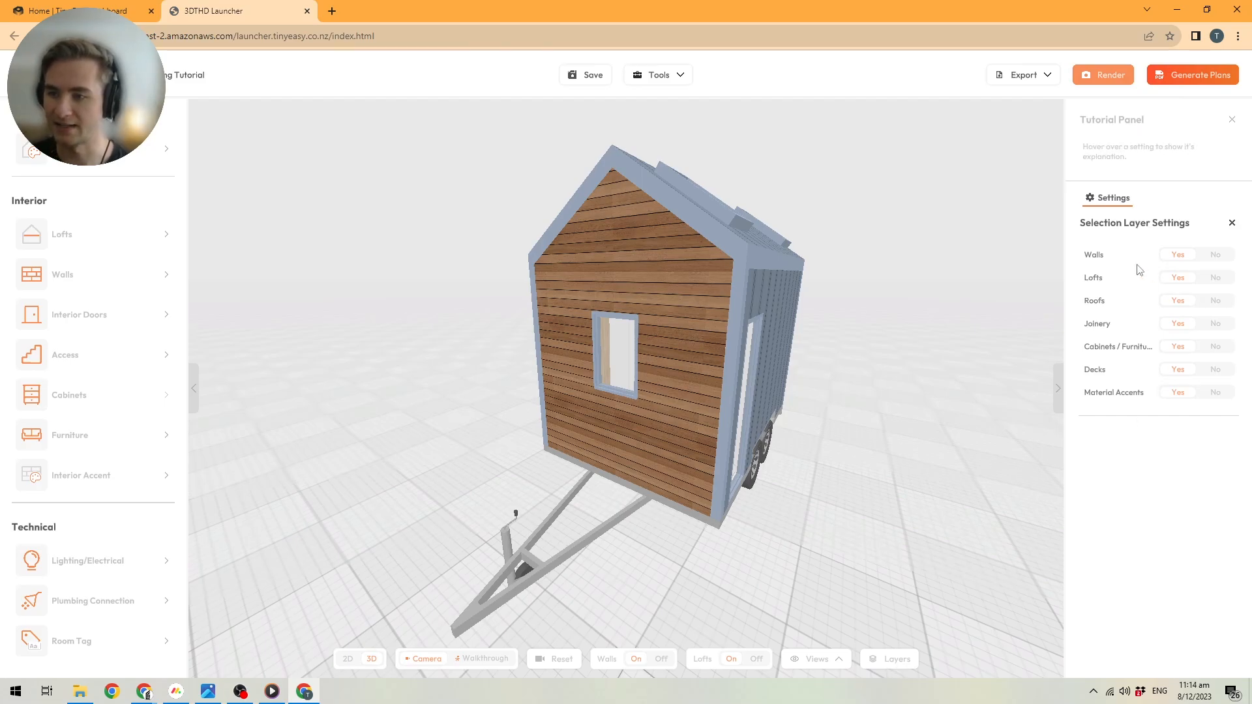
click(1177, 300)
click(1178, 324)
click(1177, 346)
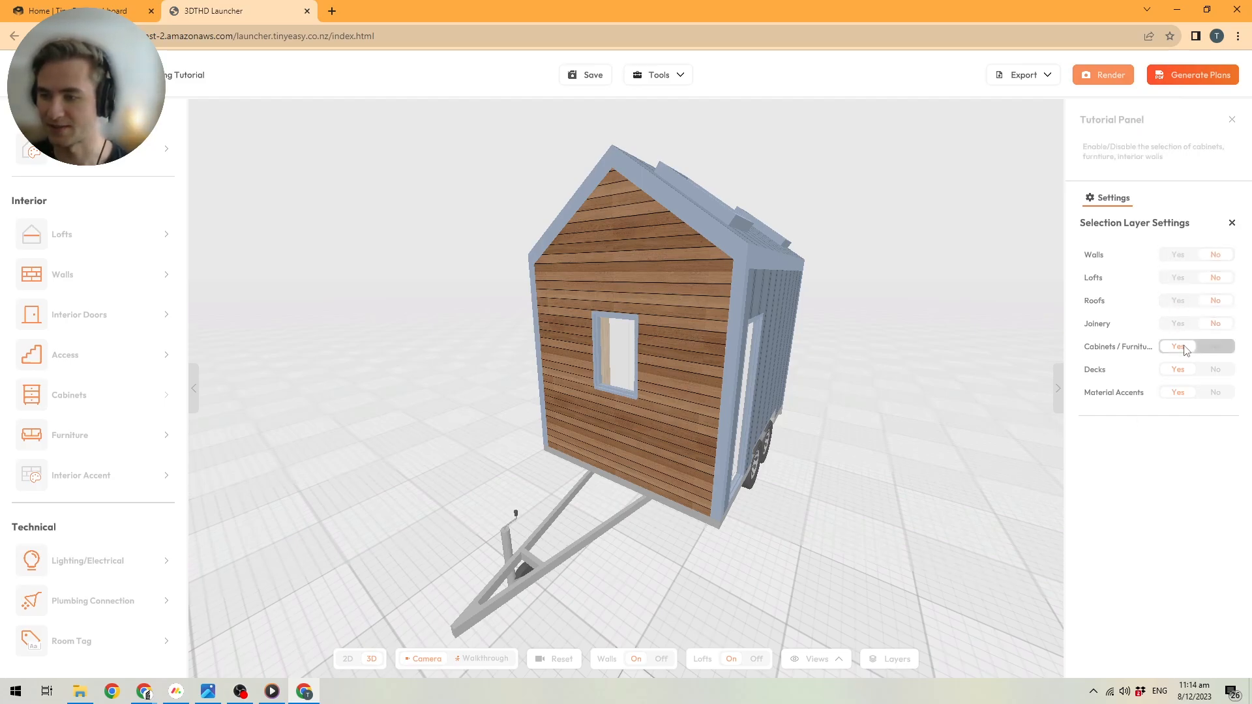
click(1178, 370)
click(1177, 393)
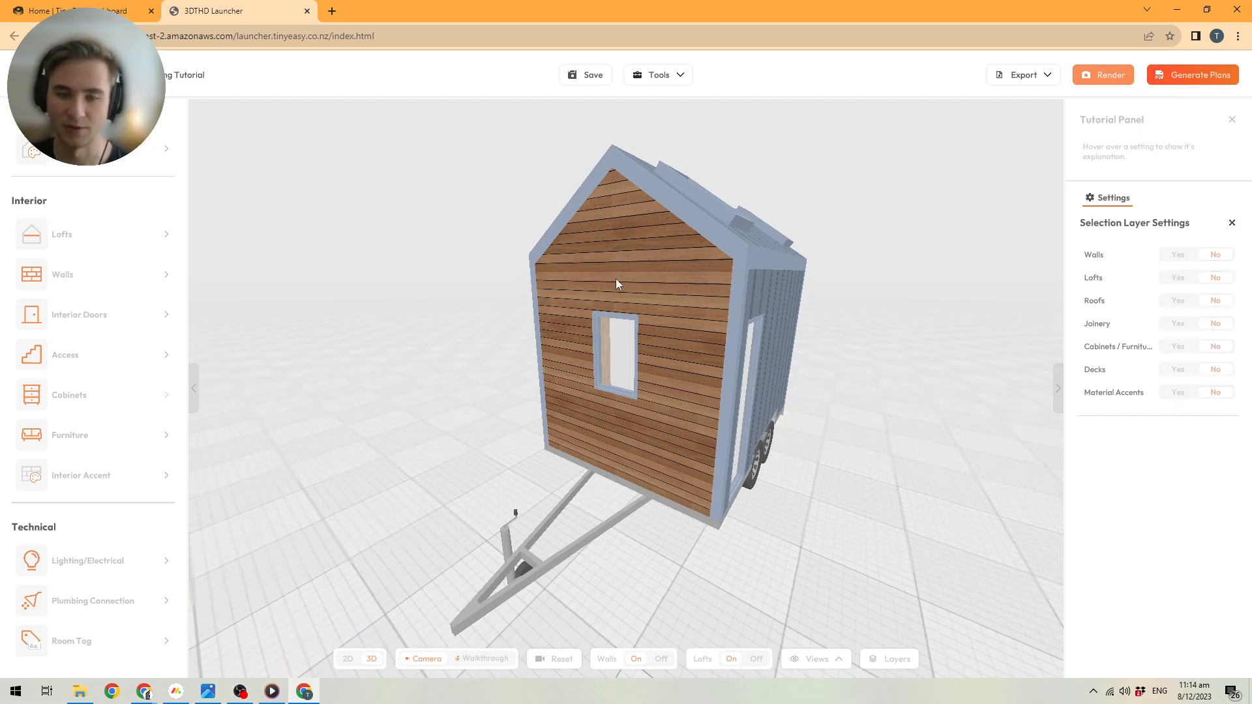
Turn the walls off to expose the bathroom at the hitch end of the house
drag(616, 279, 508, 247)
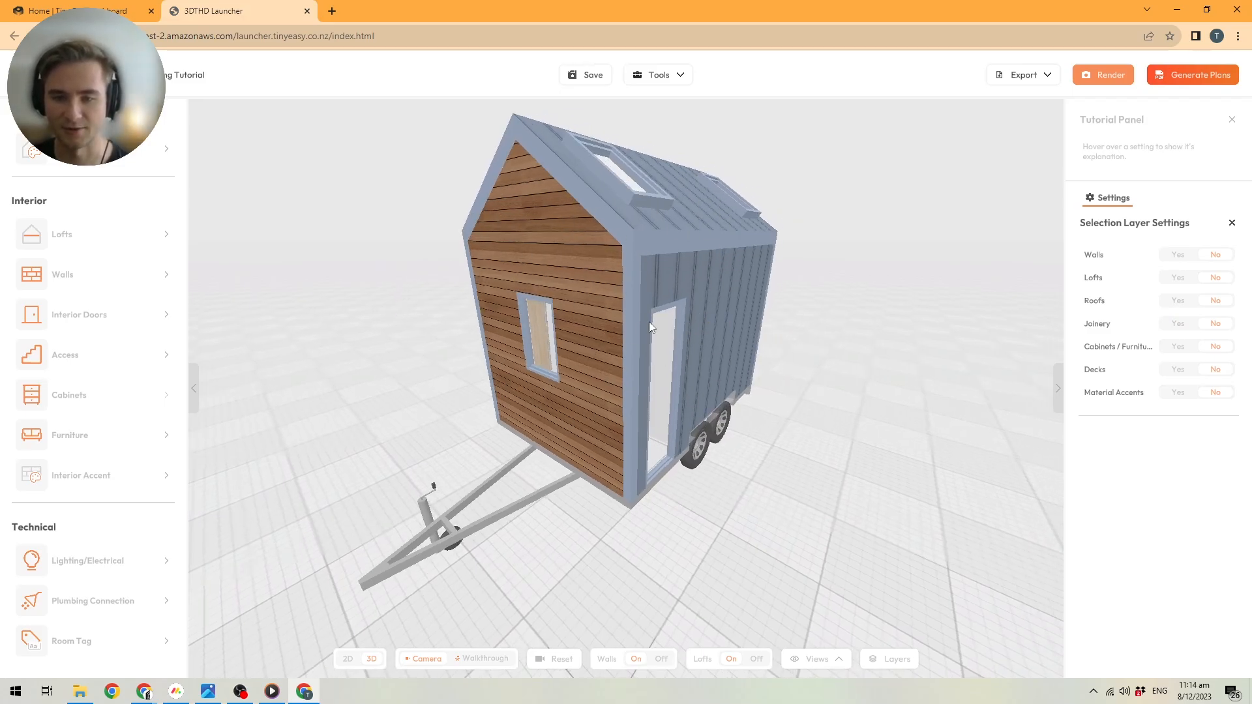
scroll(530, 358, up, 3)
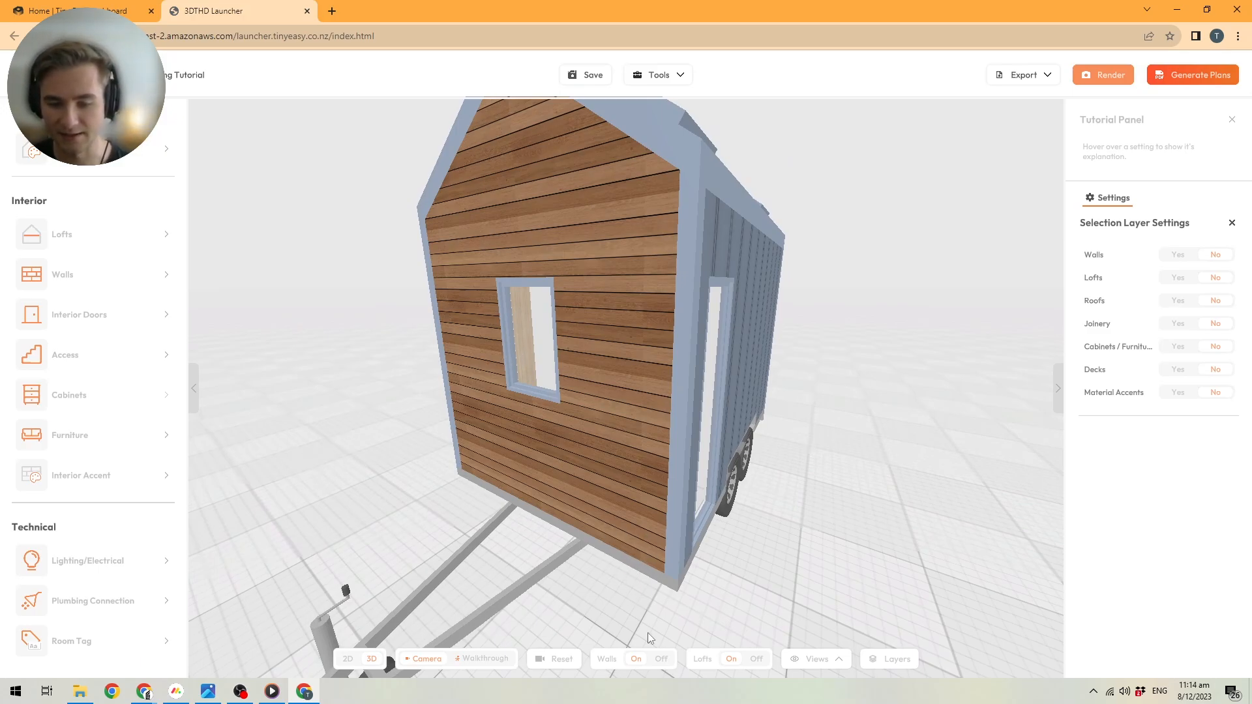
click(641, 661)
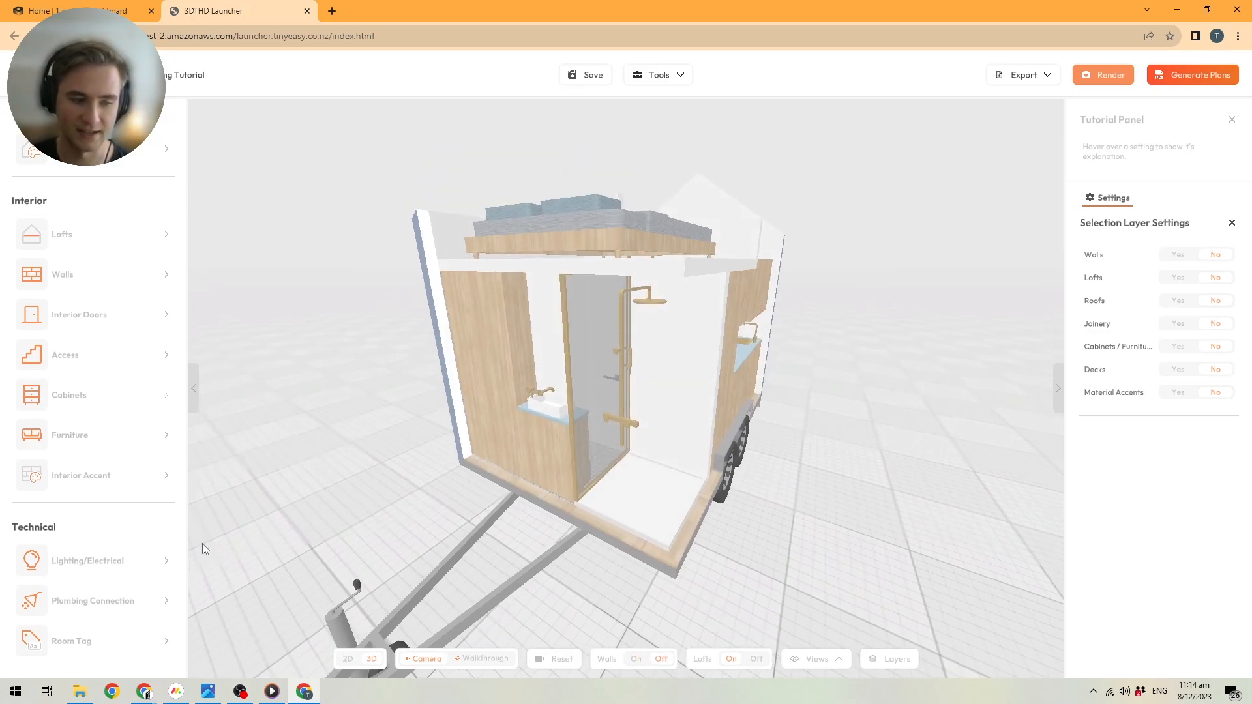
Place a plumbing connection on the wall behind the shower mixer
click(79, 604)
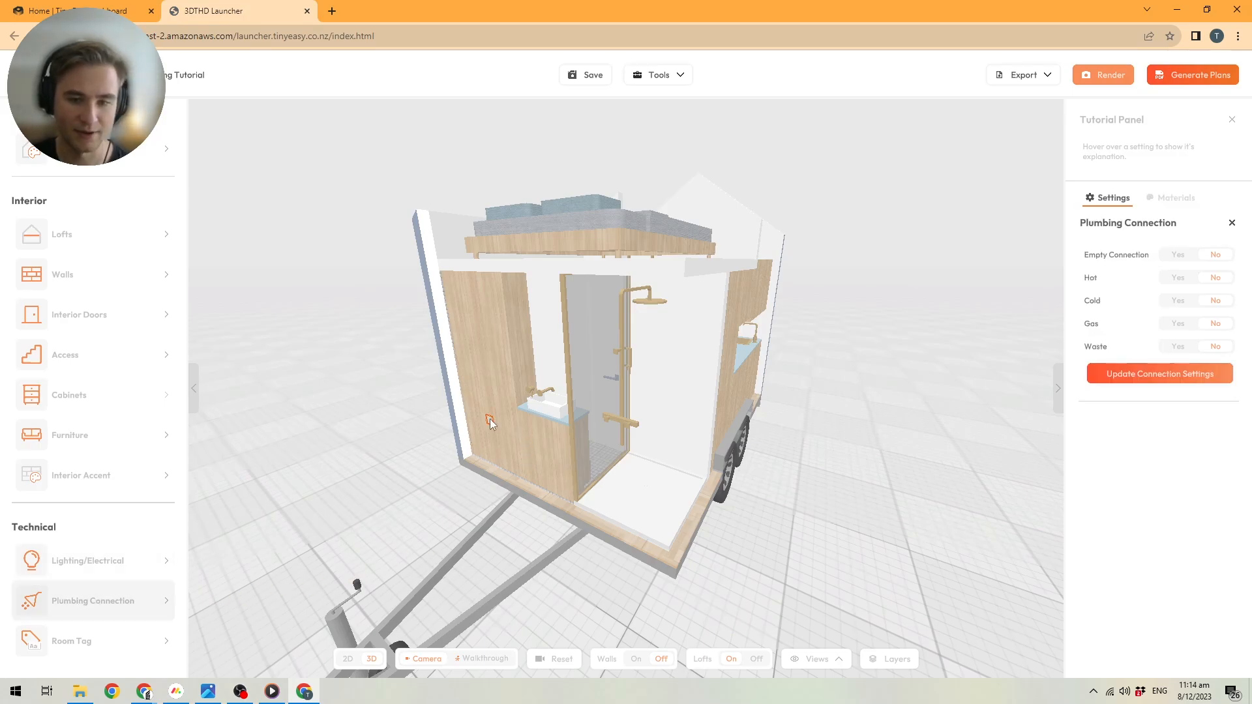
scroll(491, 419, up, 5)
right_drag(693, 433, 702, 489)
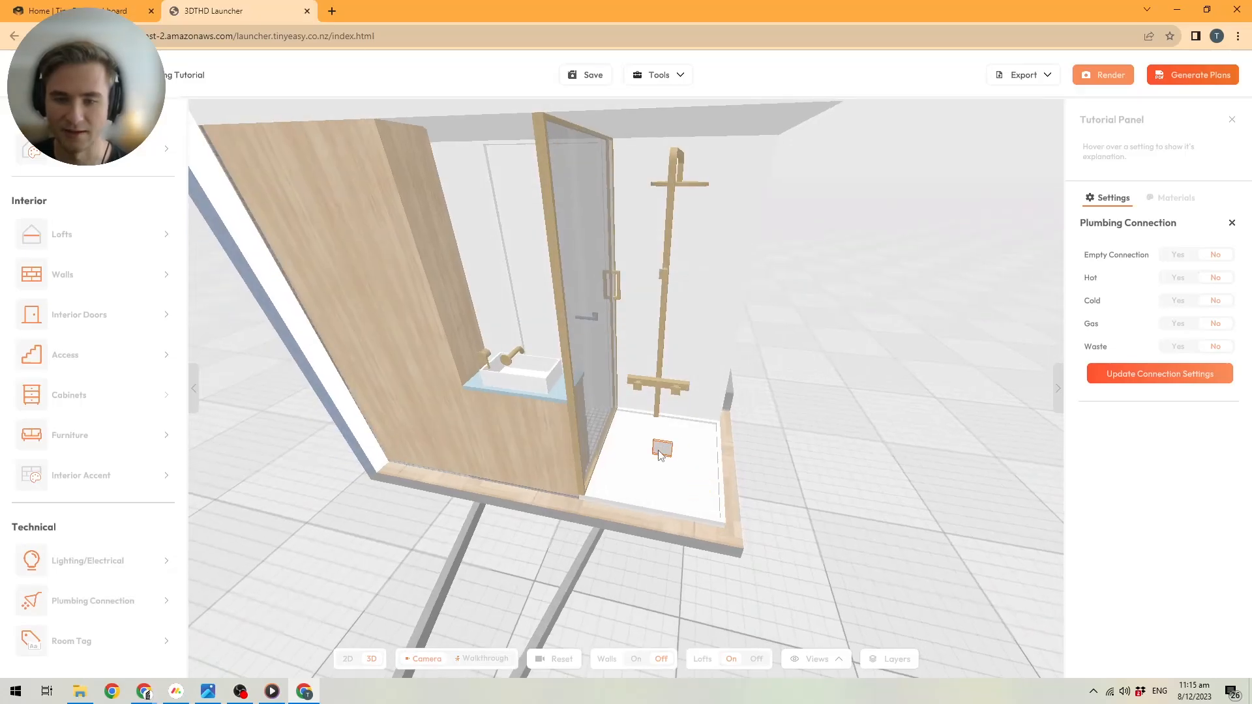
scroll(652, 445, up, 3)
right_drag(652, 445, 672, 366)
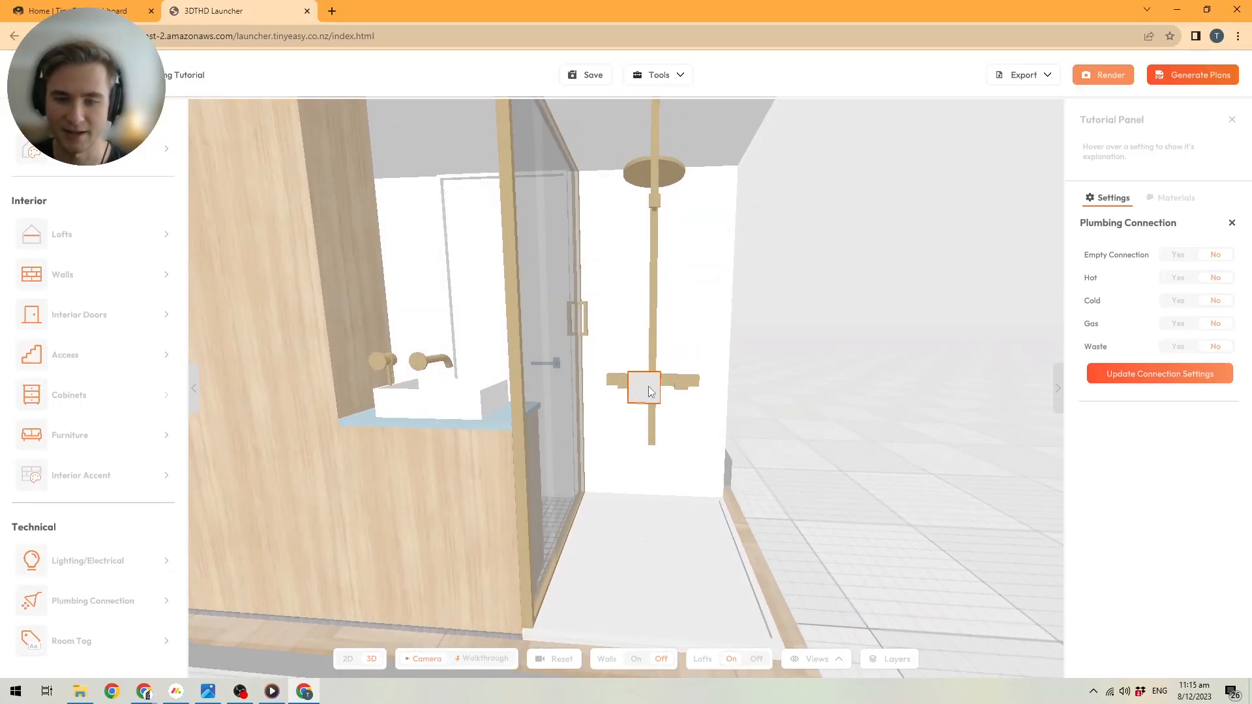
click(652, 386)
Run a first pipe from the shower's plumbing connection outward toward the hitch end of the house
right_drag(682, 374, 592, 451)
scroll(596, 437, down, 4)
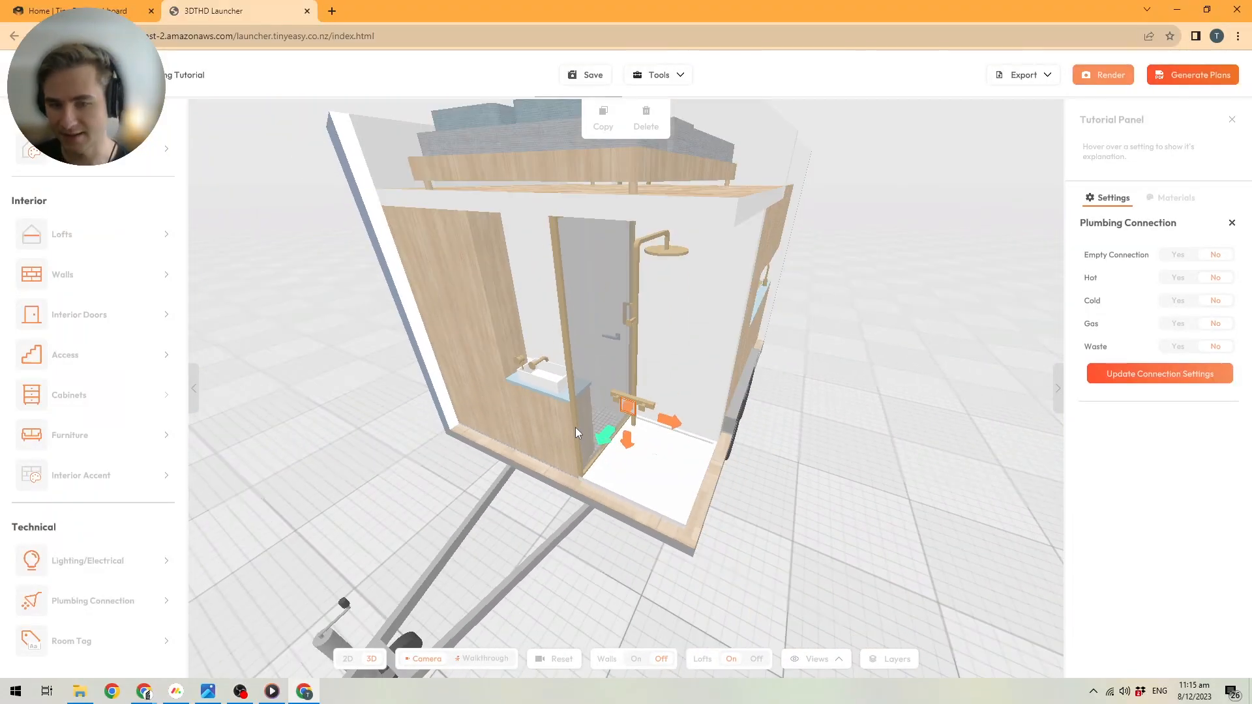
mouse_move(593, 416)
right_down()
mouse_move(584, 392)
mouse_move(600, 426)
mouse_move(566, 471)
mouse_move(592, 428)
mouse_move(576, 421)
right_up()
scroll(645, 404, up, 4)
mouse_move(645, 403)
right_down()
mouse_move(520, 330)
mouse_move(594, 386)
mouse_move(667, 411)
right_up()
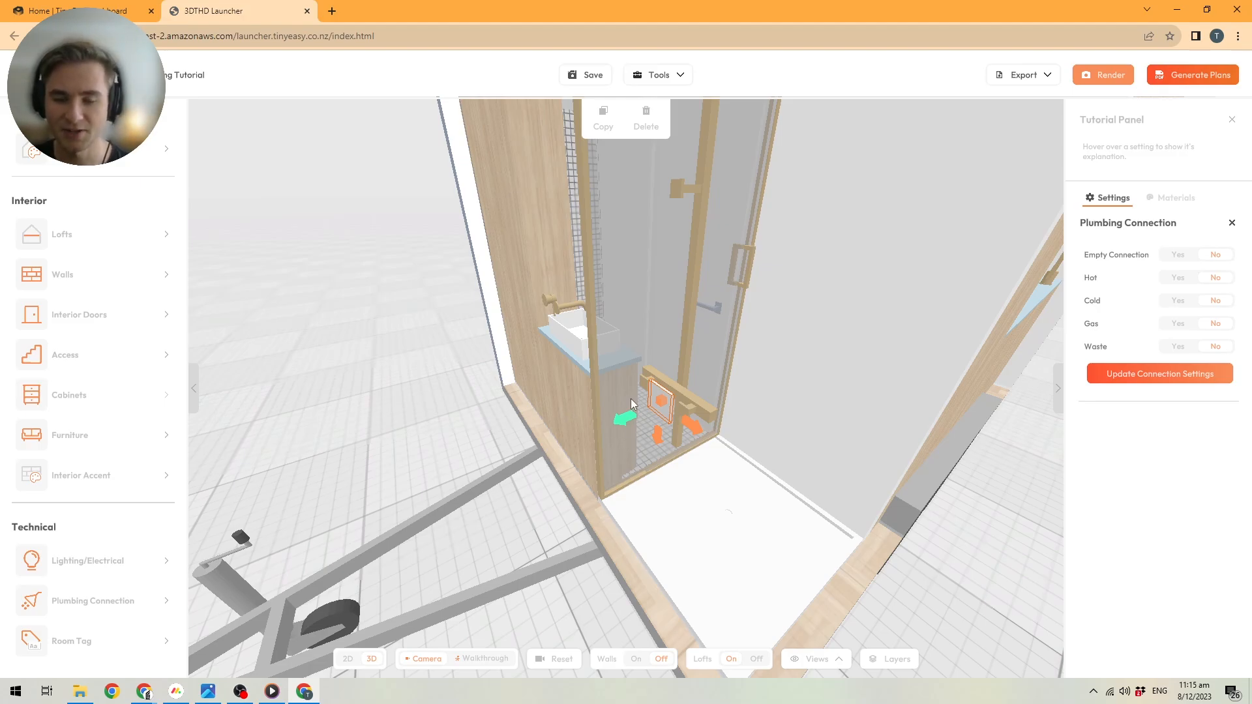
drag(547, 421, 605, 433)
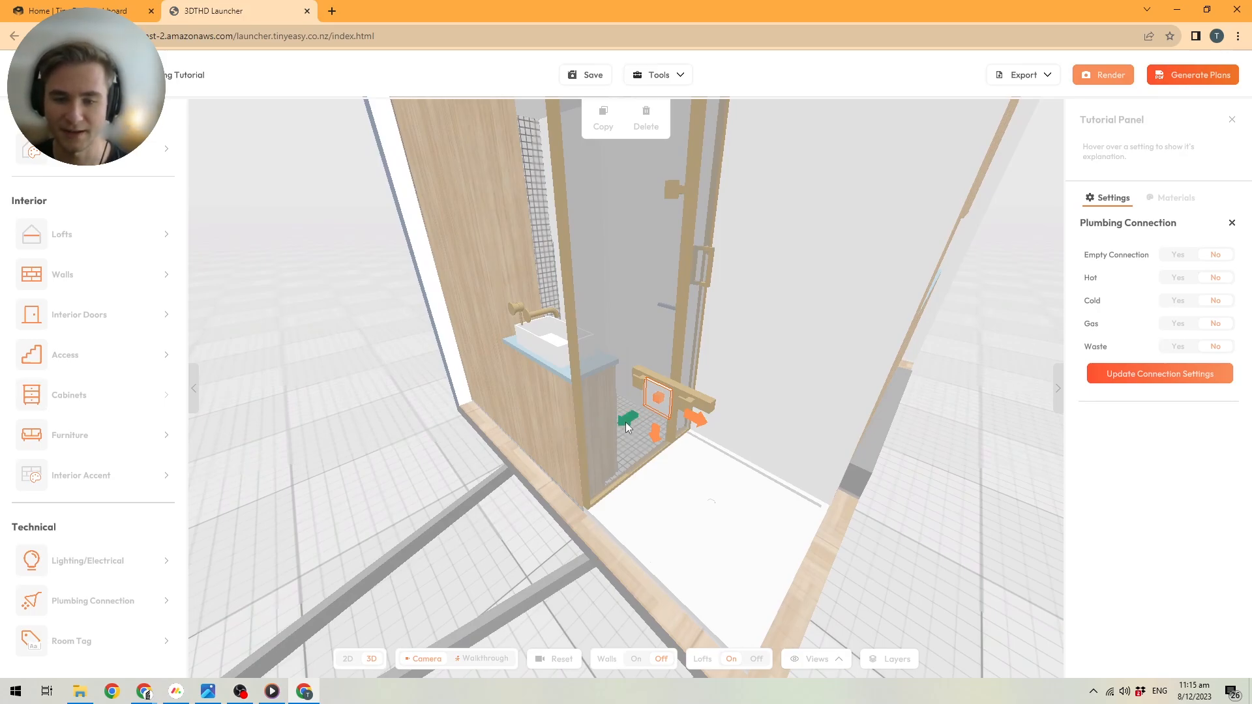
click(626, 423)
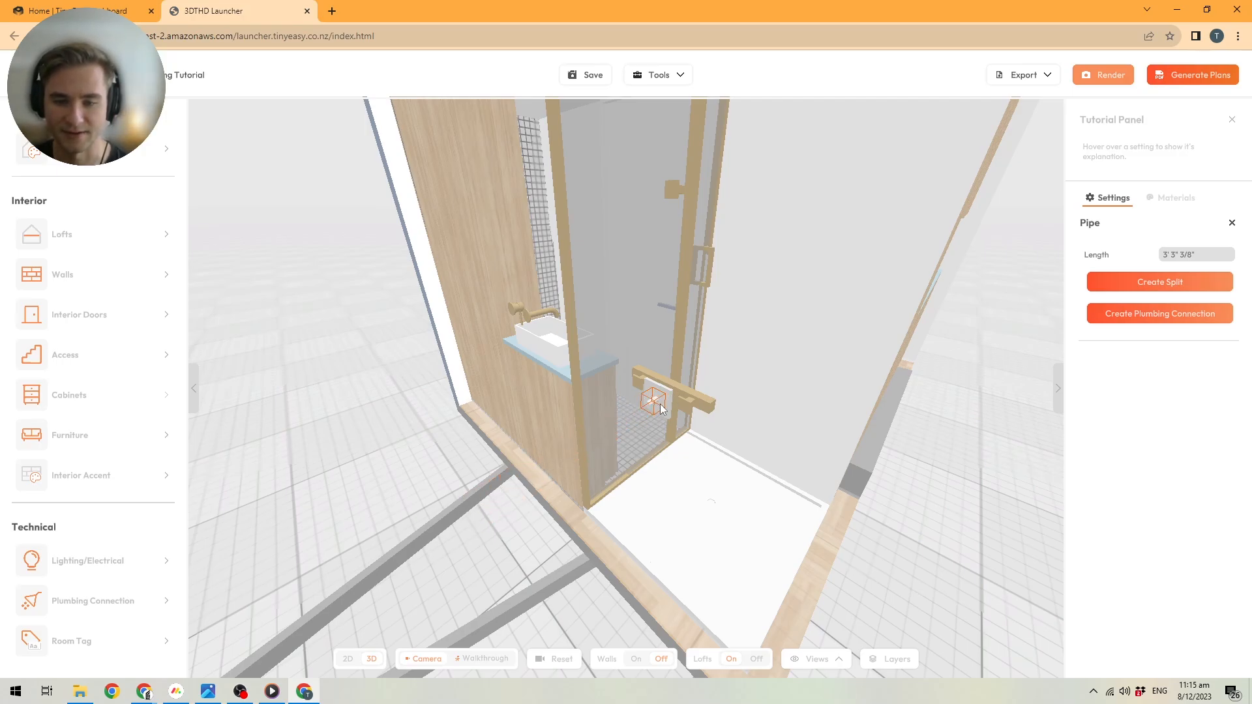
click(599, 437)
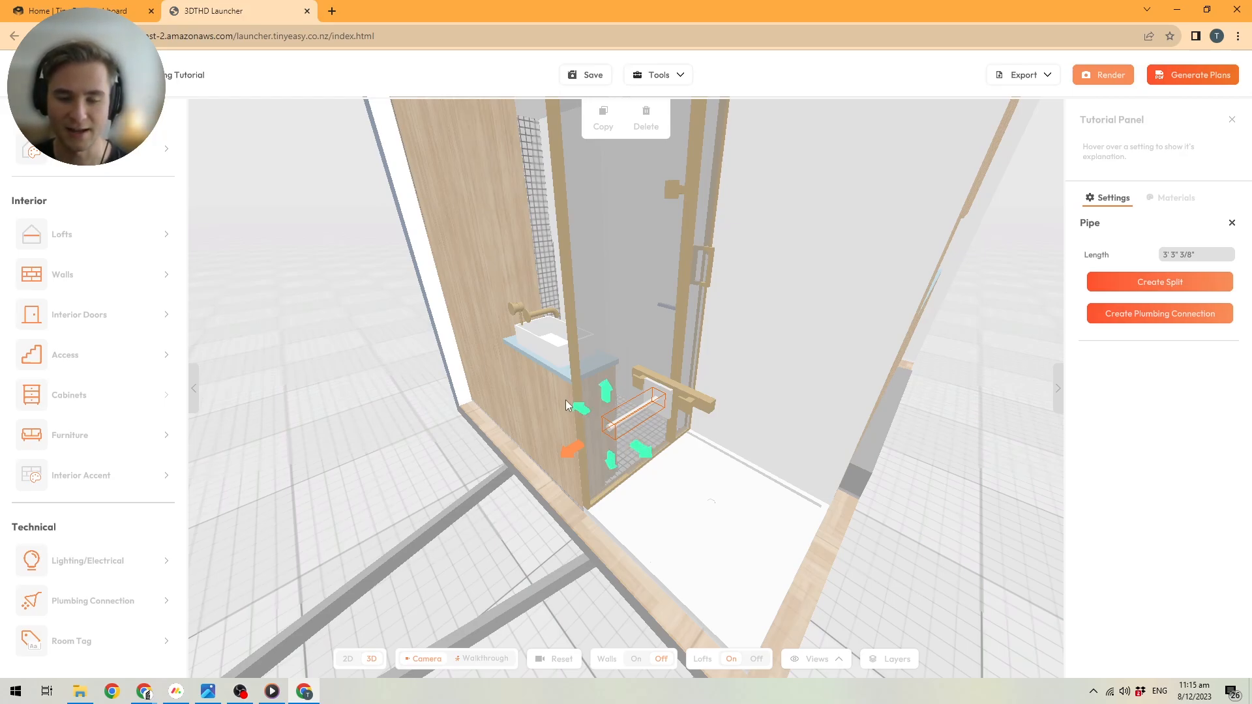
Run a second pipe horizontally from the first pipe's end across to the bathroom basin
drag(569, 449, 610, 429)
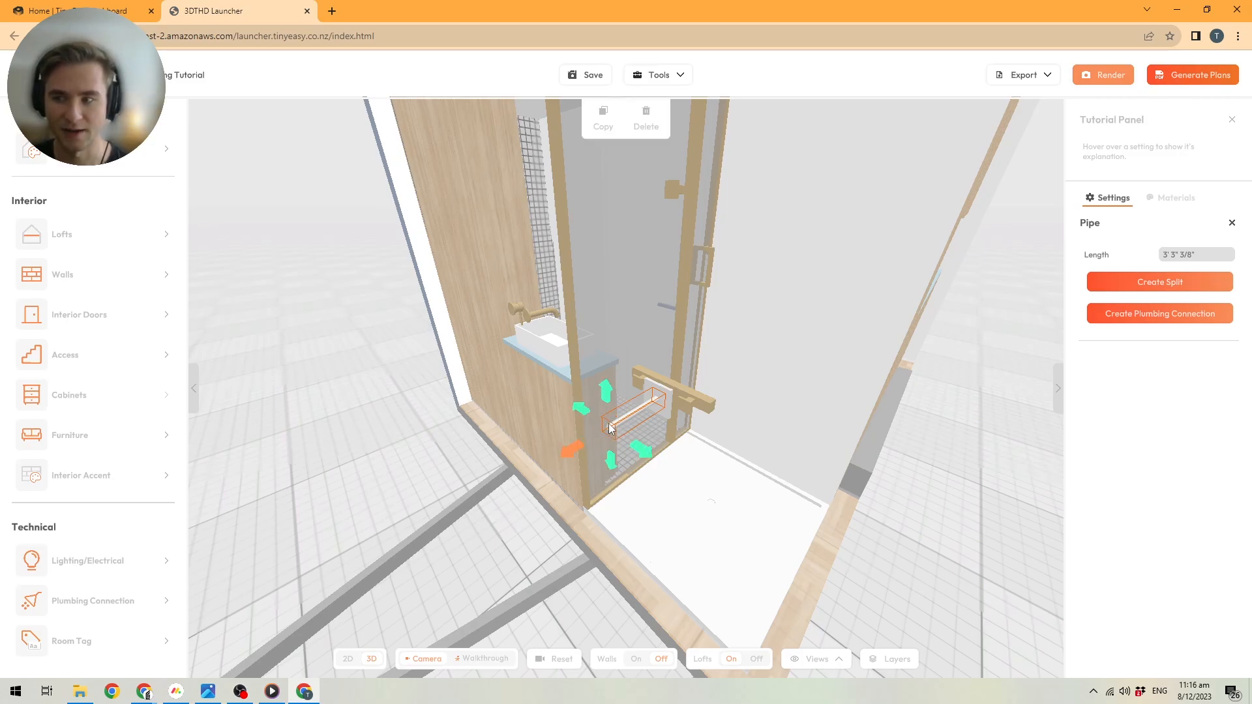
drag(495, 417, 588, 441)
scroll(689, 415, up, 3)
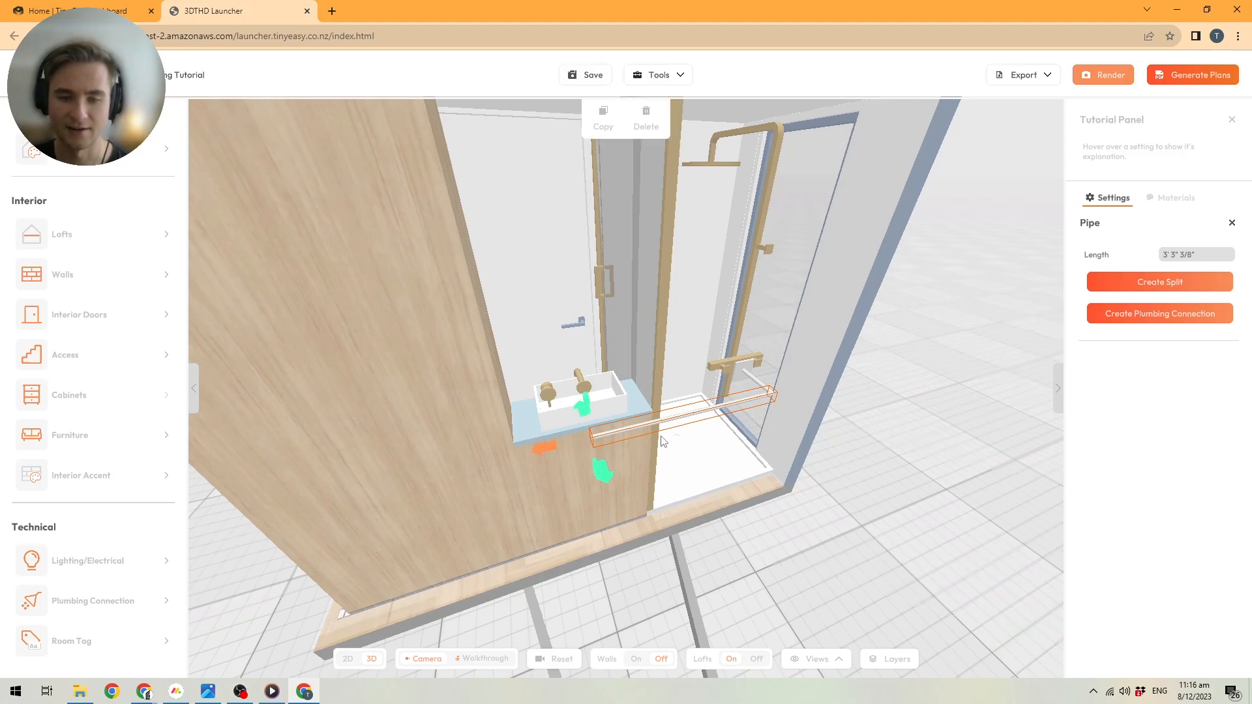
Add a short vertical pipe rising from the end of the horizontal run beside the basin
right_drag(660, 435, 801, 334)
drag(850, 330, 823, 332)
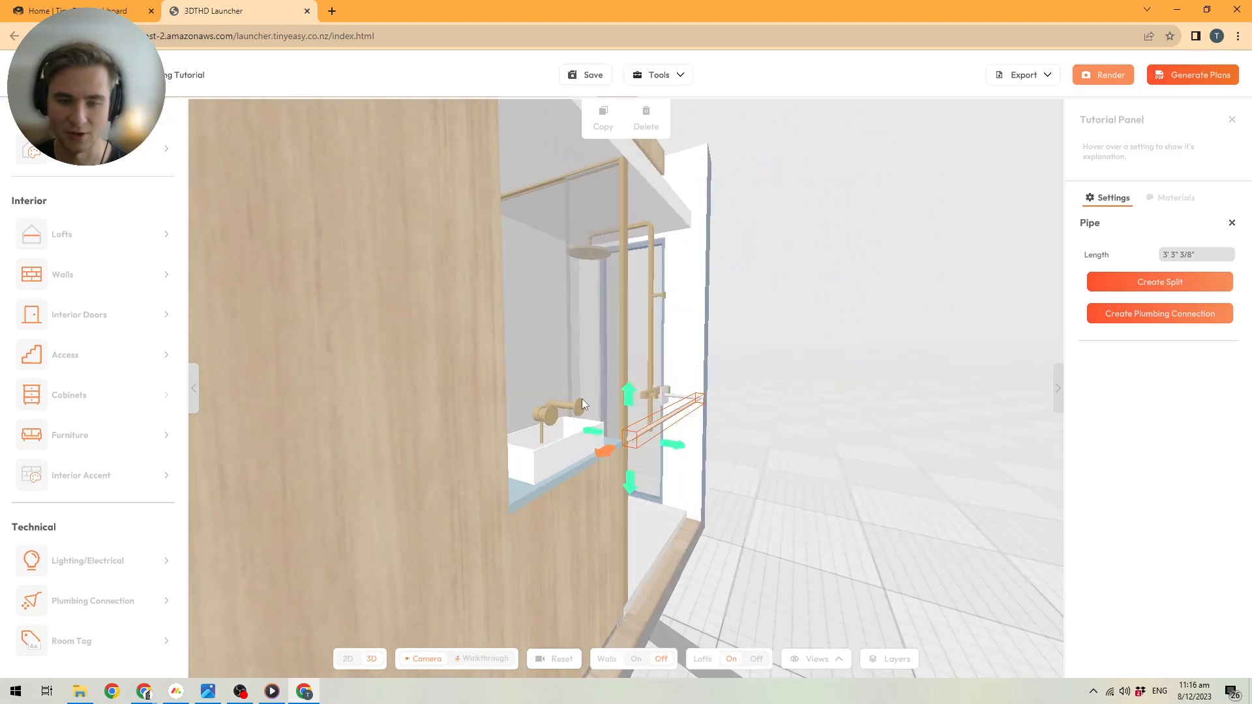
scroll(589, 417, up, 4)
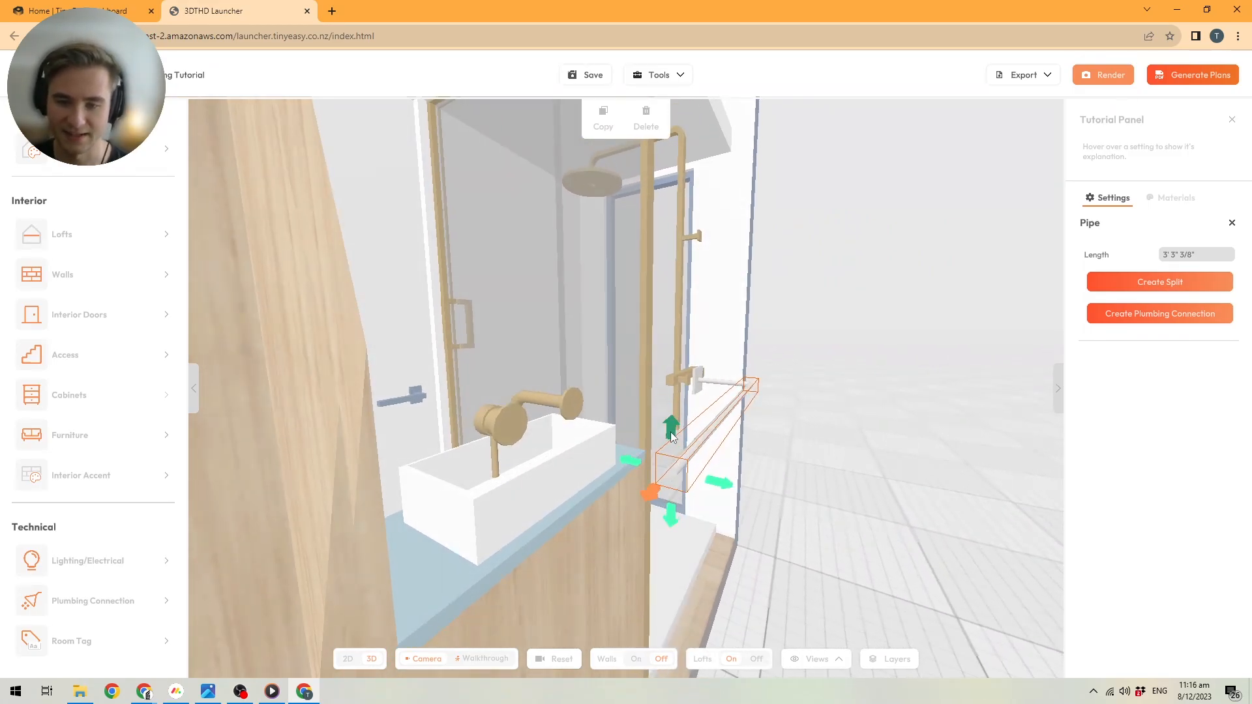
drag(672, 437, 670, 403)
right_drag(669, 403, 679, 439)
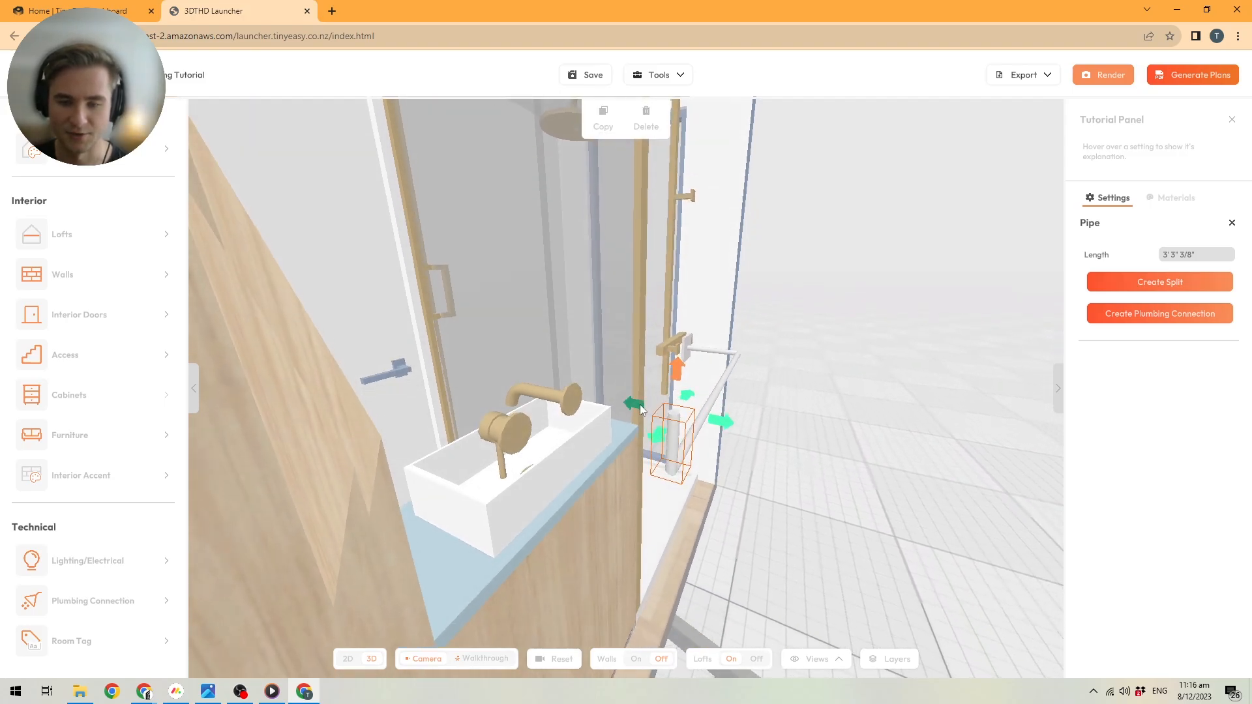
Run a pipe from the top of the vertical piece inward to the basin tap
drag(640, 402, 550, 396)
right_drag(550, 396, 713, 372)
drag(713, 371, 584, 419)
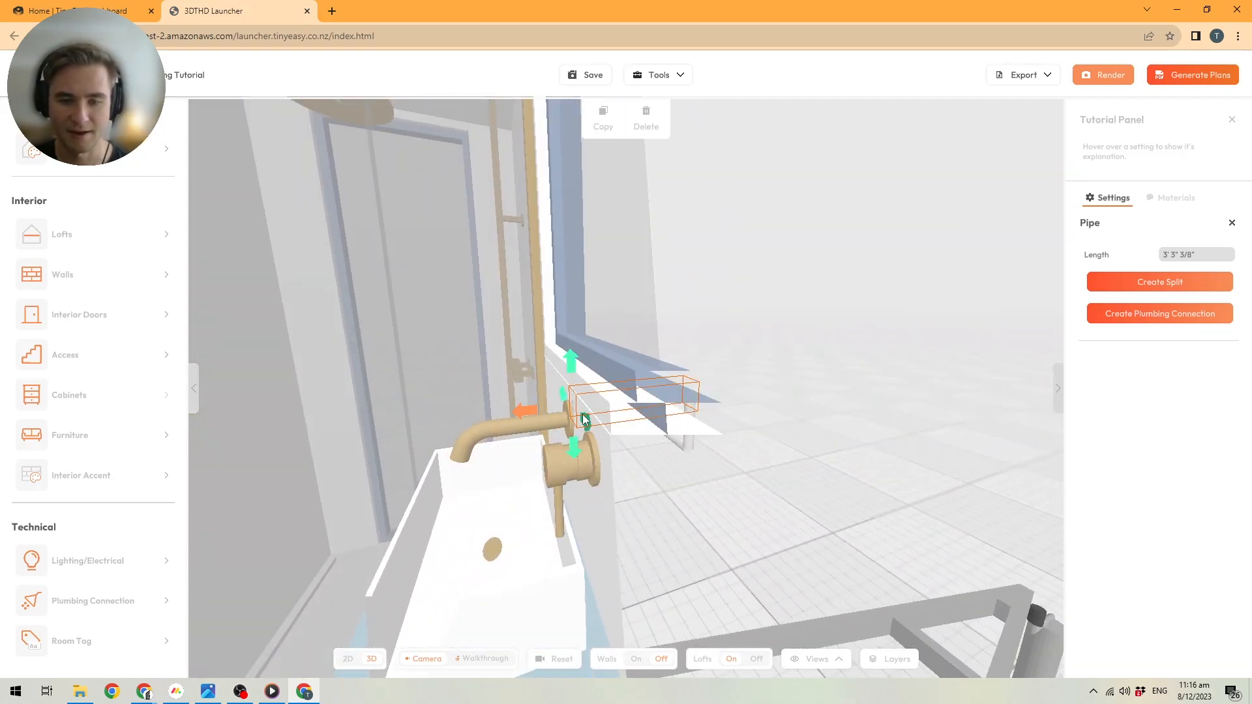
Create a plumbing connection on the end of the last pipe at the basin tap
right_drag(672, 419, 604, 450)
scroll(898, 378, down, 4)
right_drag(897, 377, 737, 391)
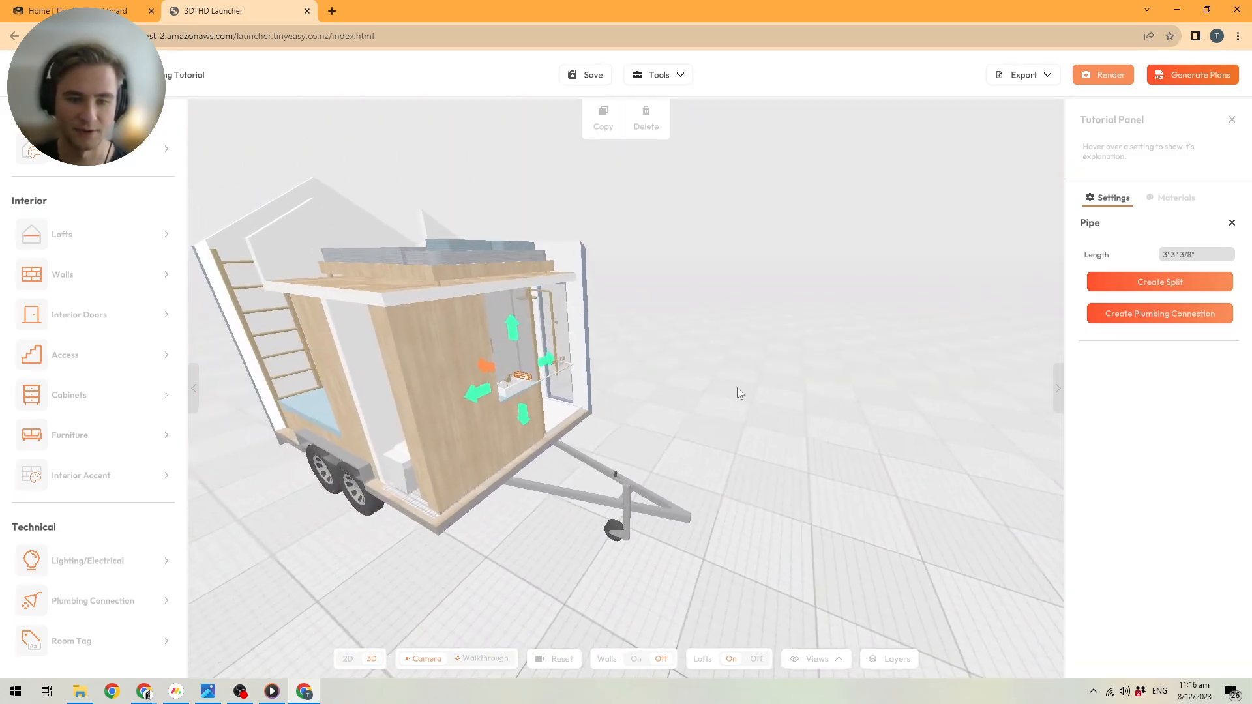
scroll(504, 367, up, 5)
scroll(504, 367, up, 3)
scroll(589, 374, down, 3)
right_drag(568, 377, 522, 388)
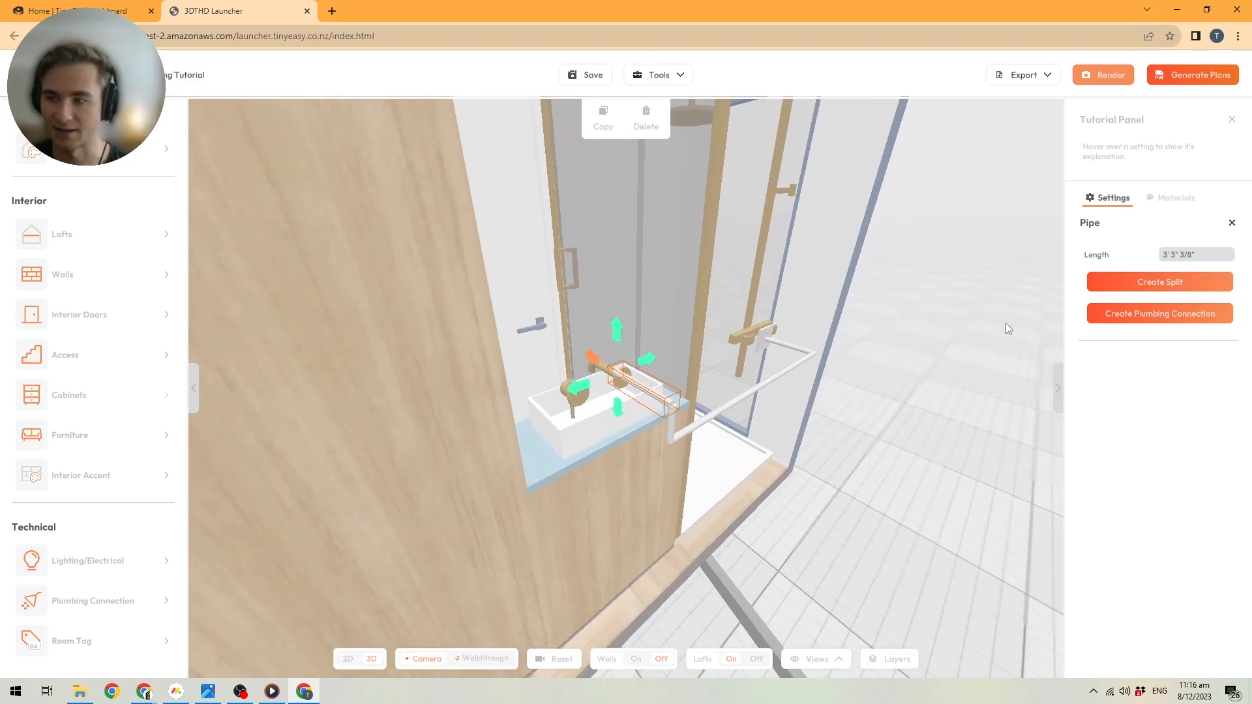
click(1153, 318)
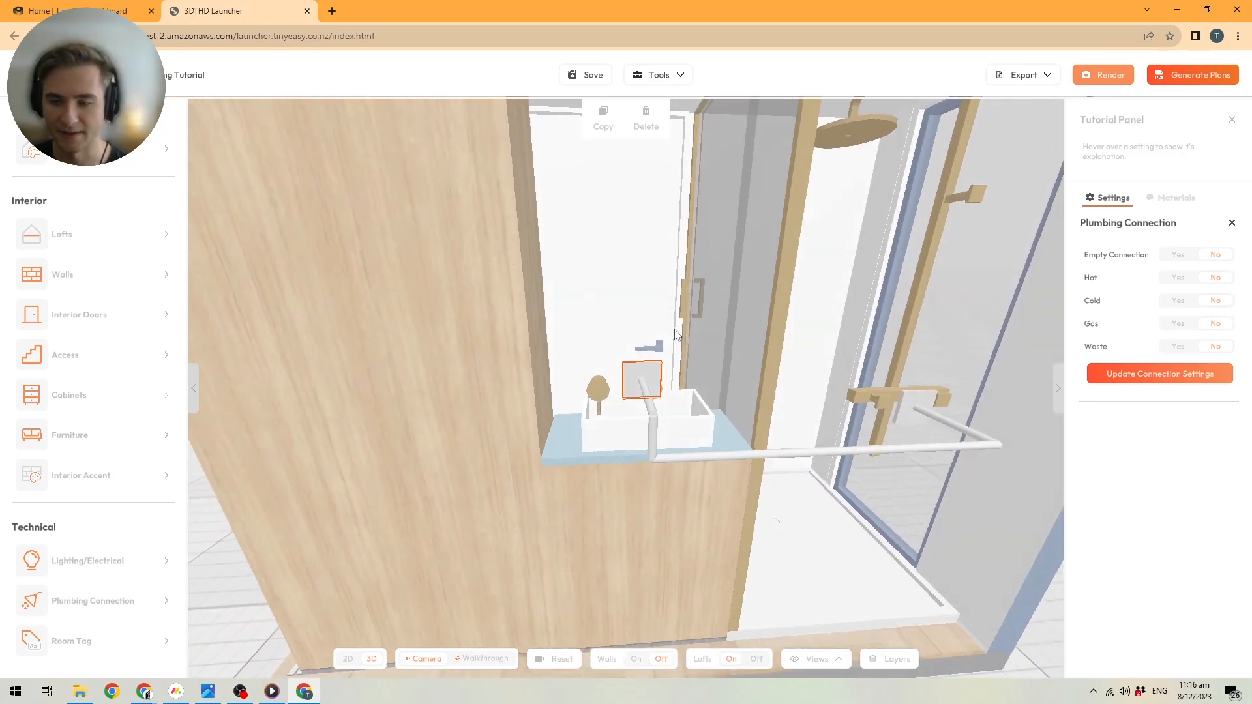
Examine the pipe run between the shower and basin connections from several angles
scroll(678, 346, down, 4)
right_drag(687, 365, 733, 401)
scroll(692, 339, up, 5)
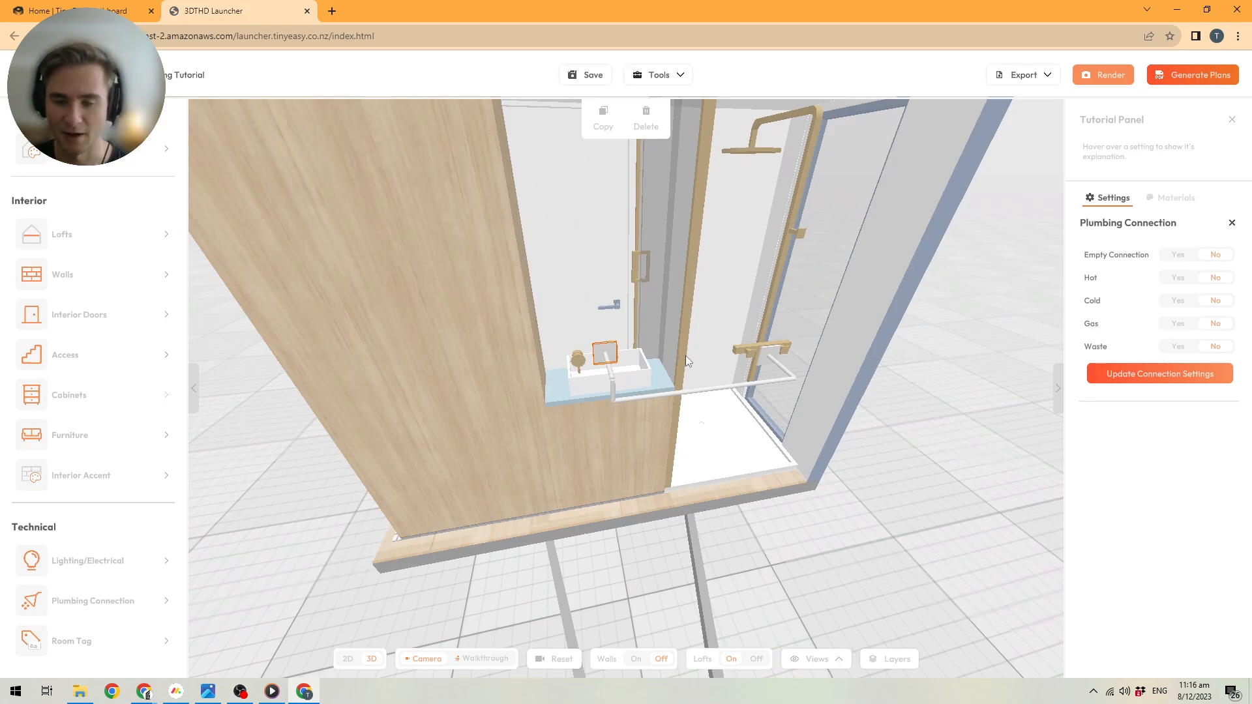
right_drag(748, 380, 464, 286)
scroll(664, 335, down, 5)
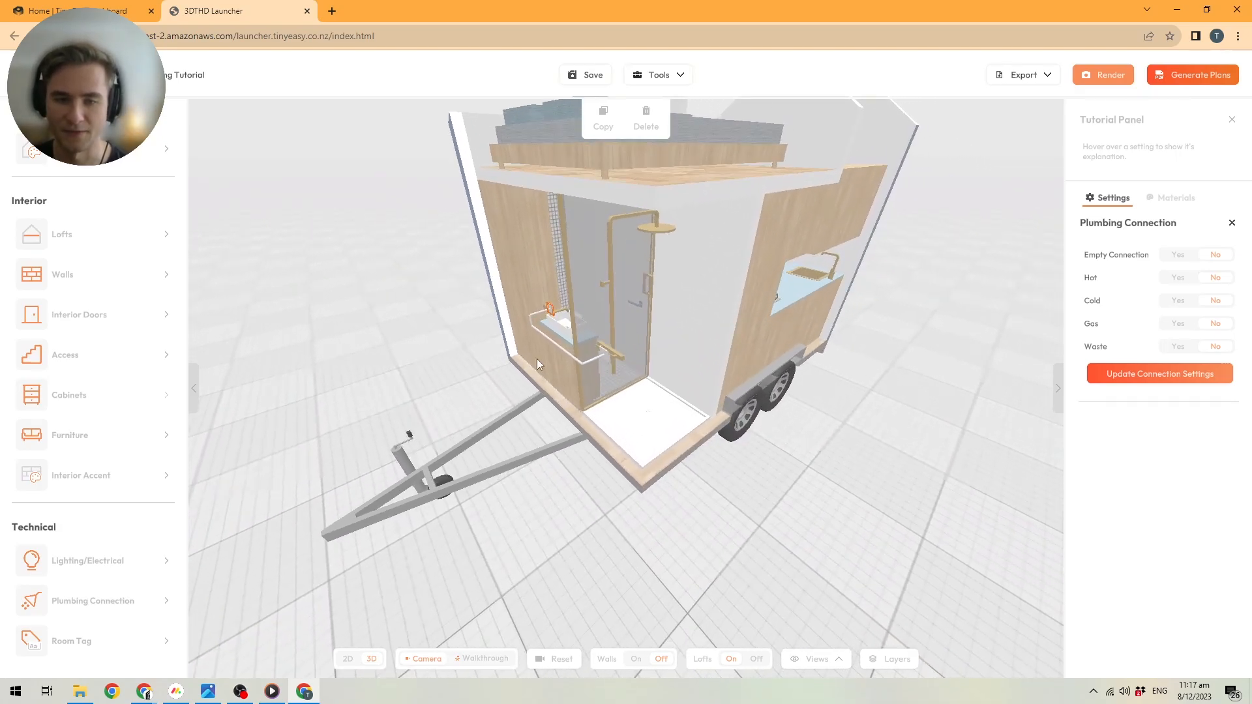
scroll(555, 362, up, 2)
right_drag(604, 372, 656, 374)
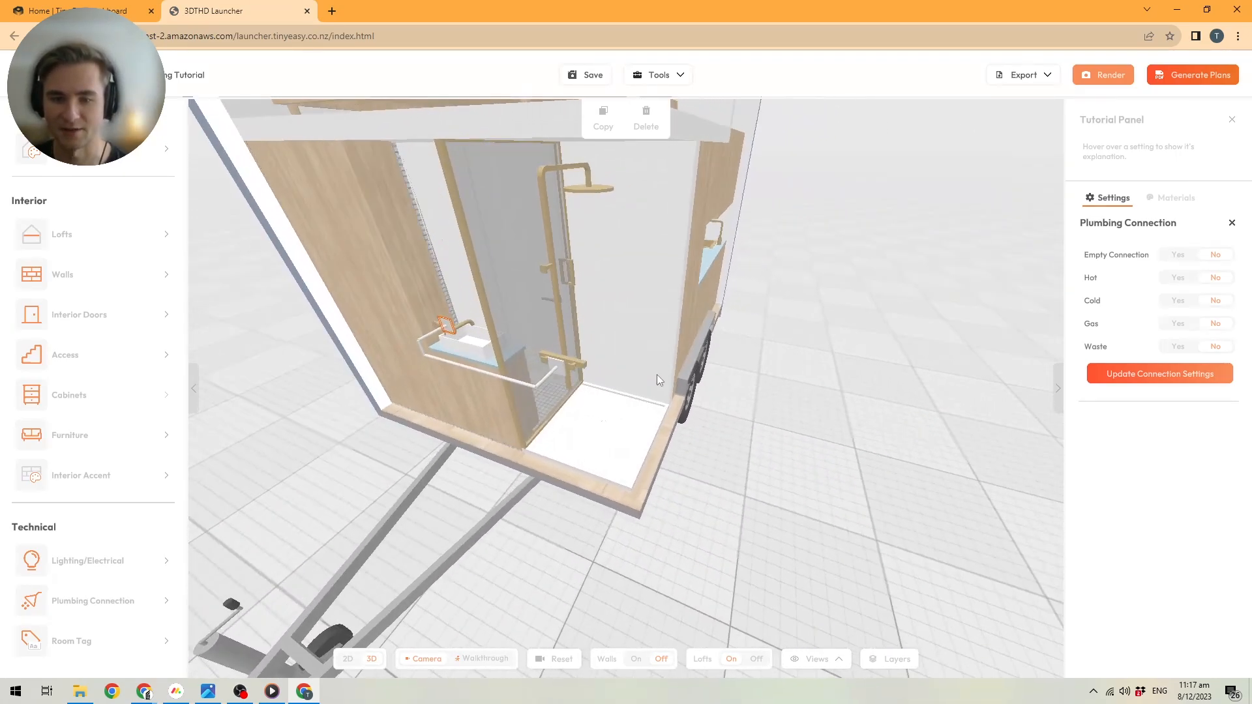
Select the short shower pipe and the long horizontal pipe in turn to inspect the individual segments
click(546, 377)
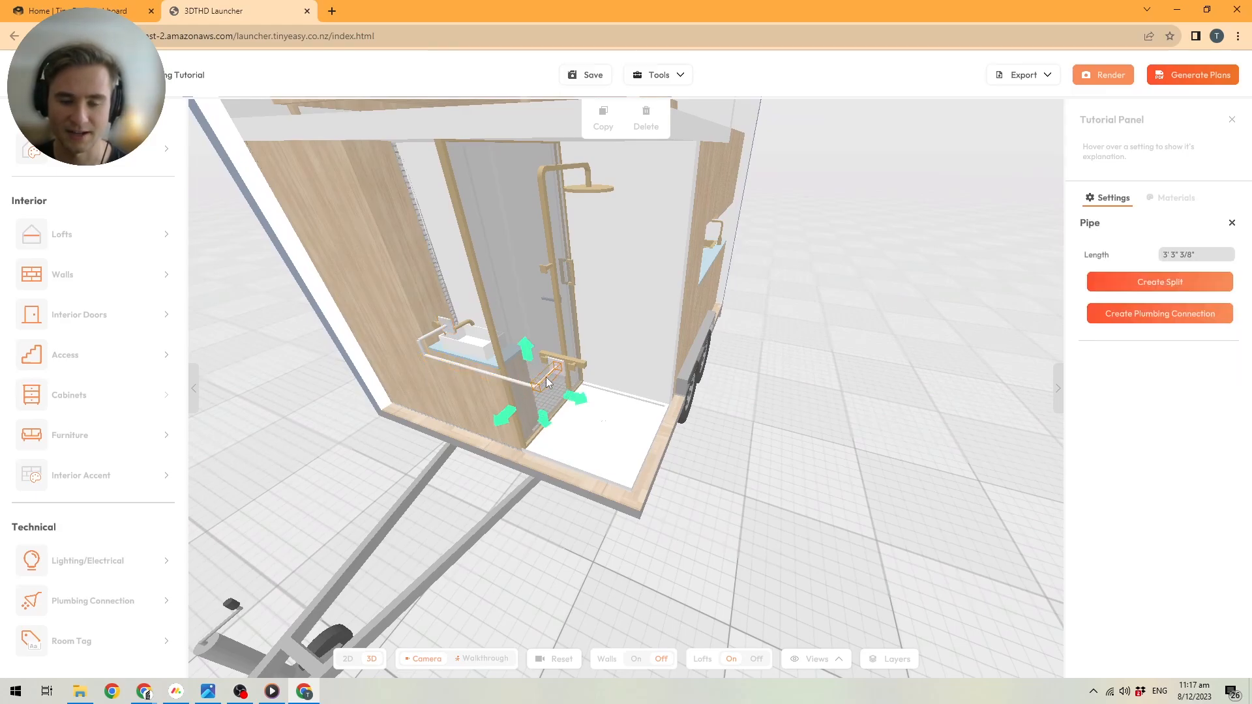
click(500, 377)
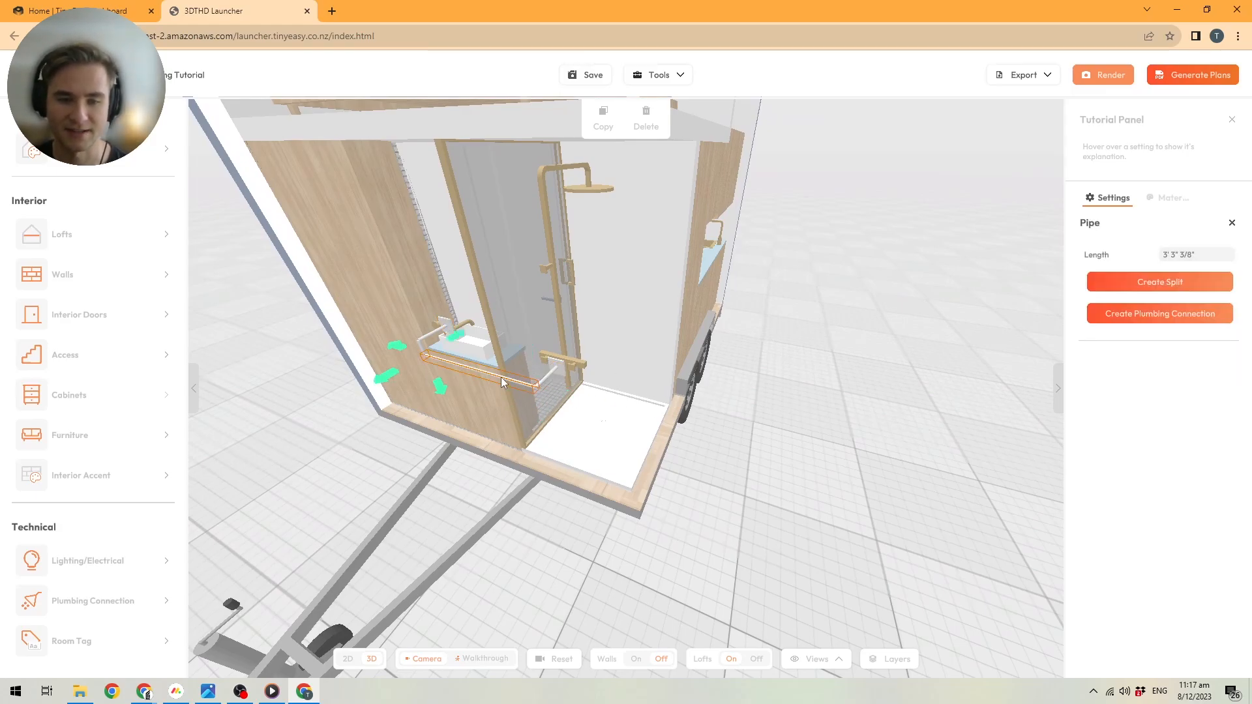
scroll(456, 365, up, 2)
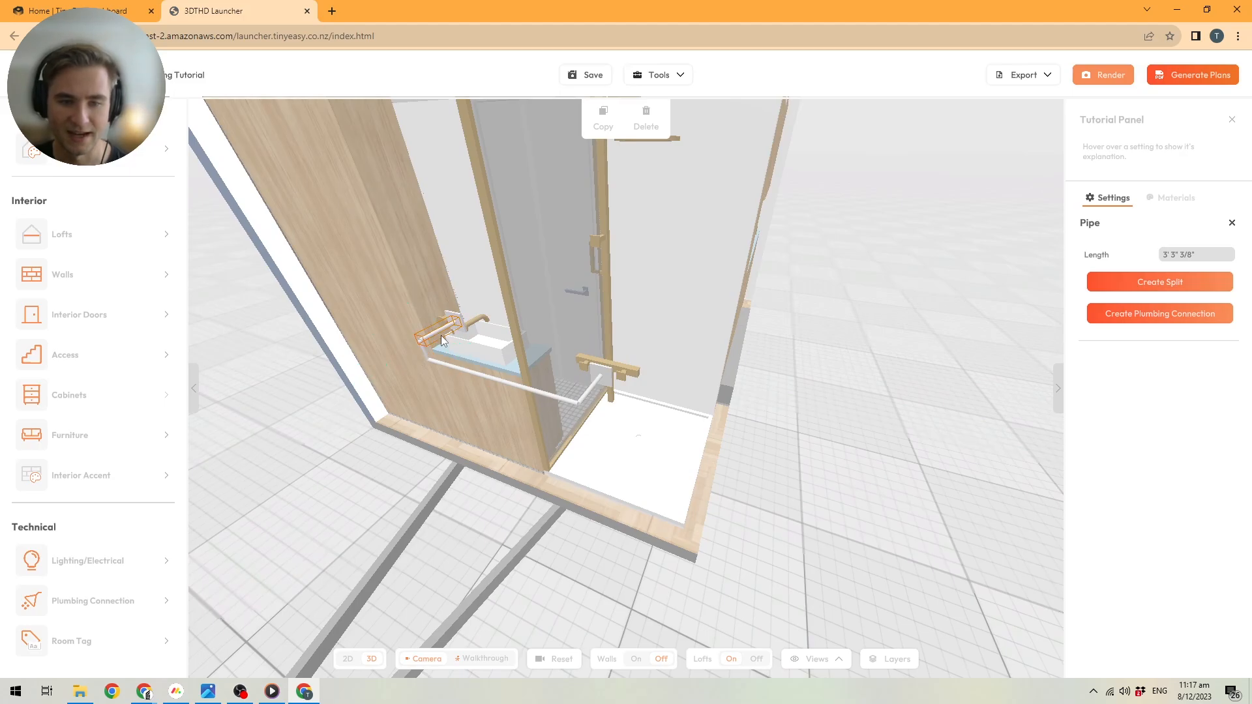
click(591, 391)
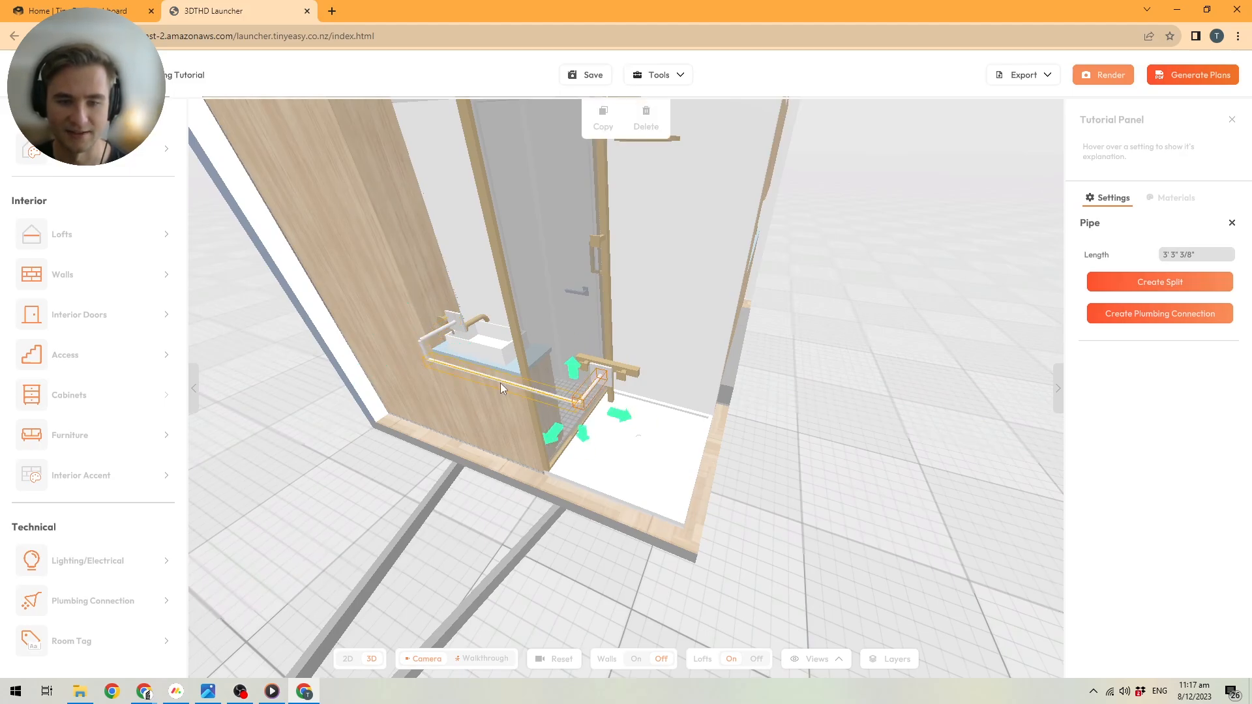
click(500, 381)
click(593, 391)
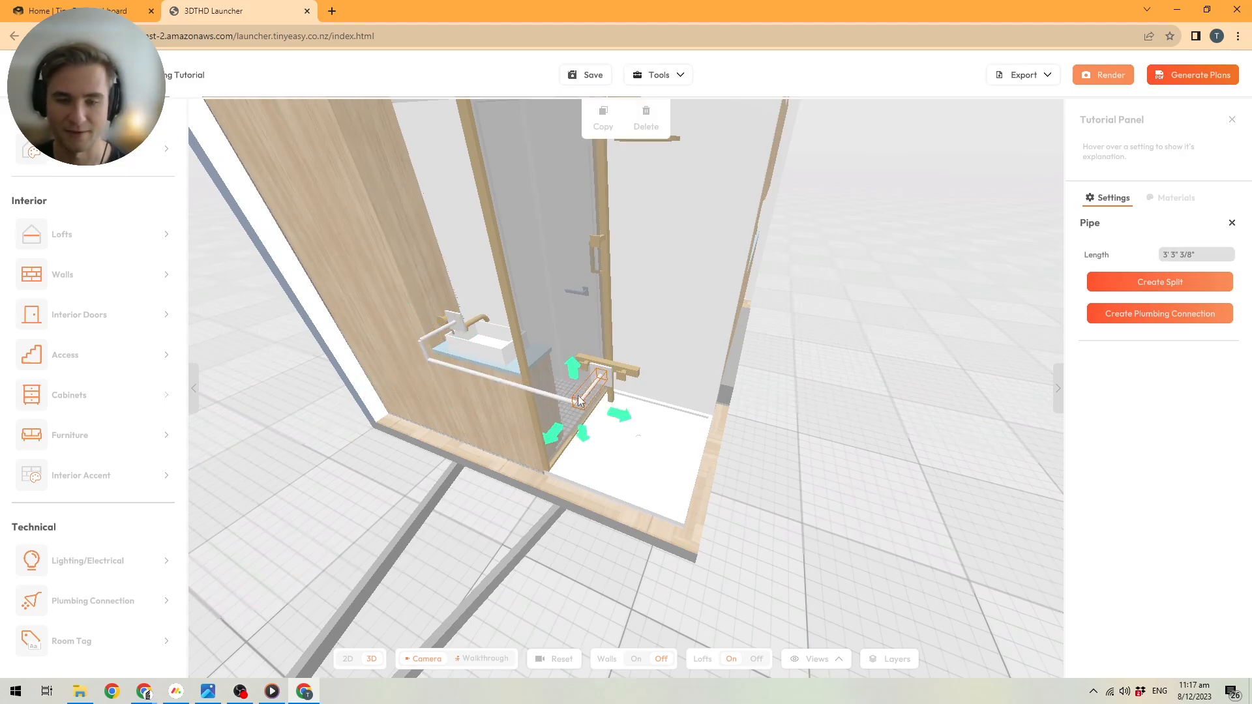
Extend a pipe from the short shower pipe along the end wall to the house's corner and turn the walls on
mouse_move(525, 384)
mouse_down()
mouse_move(487, 377)
mouse_move(705, 437)
mouse_move(495, 392)
mouse_move(518, 409)
mouse_move(494, 342)
mouse_move(502, 382)
mouse_move(518, 380)
mouse_up()
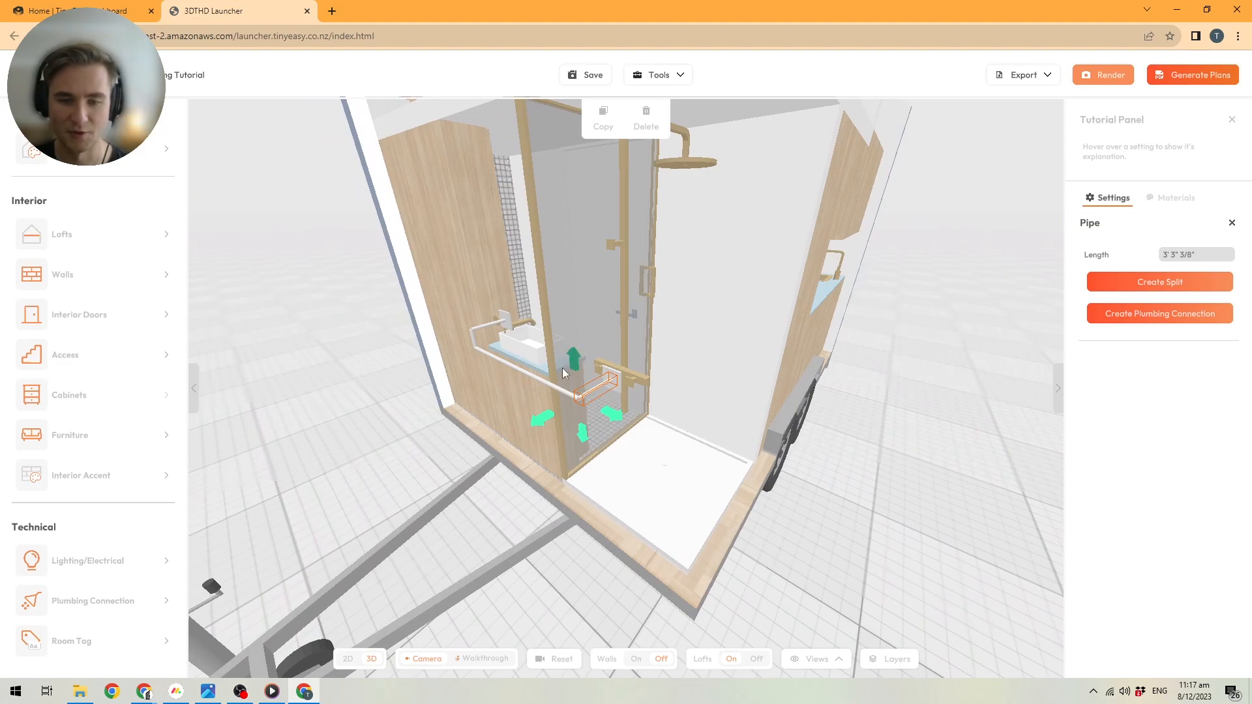
drag(630, 411, 593, 492)
click(637, 659)
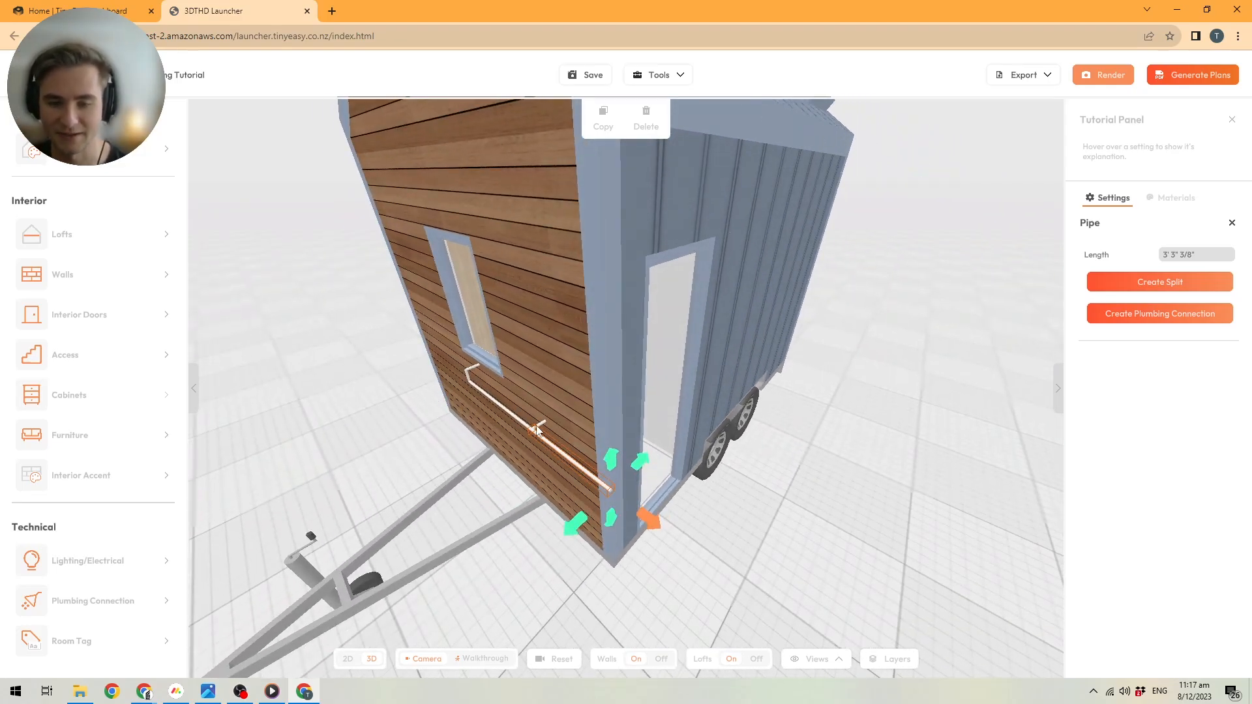
Route the pipe around the corner onto the side wall, up and over the bathroom window, and down on its far side
mouse_move(701, 491)
mouse_down()
mouse_move(860, 402)
mouse_move(686, 488)
mouse_move(517, 461)
mouse_move(574, 481)
mouse_move(632, 480)
mouse_move(640, 469)
mouse_move(619, 464)
mouse_move(642, 462)
mouse_move(594, 485)
mouse_move(634, 497)
mouse_move(585, 476)
mouse_move(597, 328)
mouse_move(583, 318)
mouse_move(714, 342)
mouse_up()
scroll(646, 459, down, 3)
scroll(580, 335, up, 3)
right_drag(730, 409, 625, 332)
drag(637, 294, 678, 413)
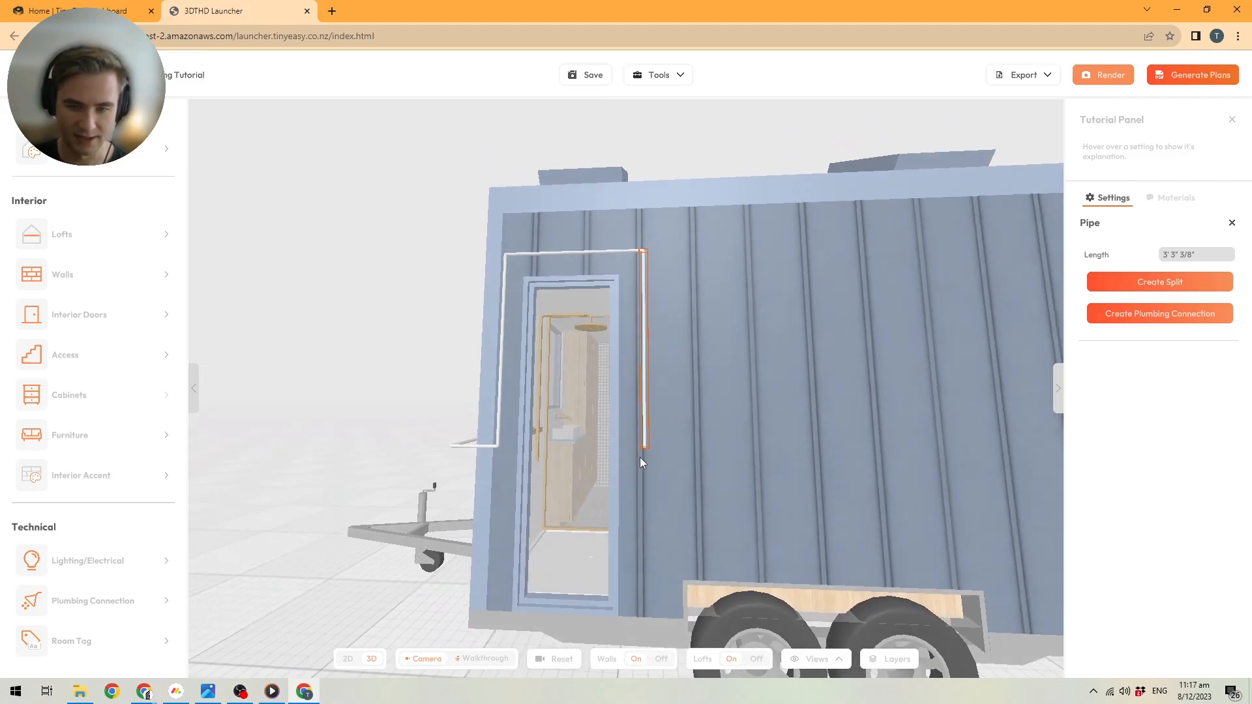
drag(643, 464, 643, 459)
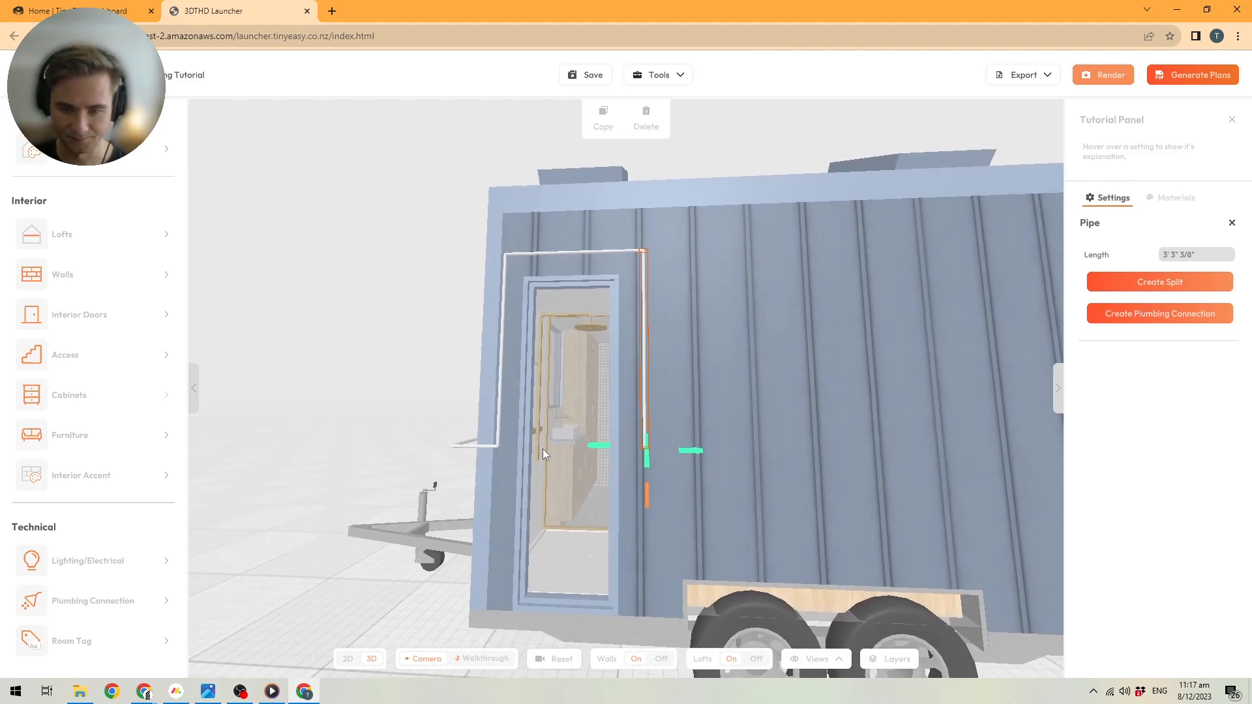
Turn the walls off and run the pipe horizontally along the side wall to the kitchen sink
drag(543, 449, 896, 483)
click(661, 659)
drag(800, 506, 649, 456)
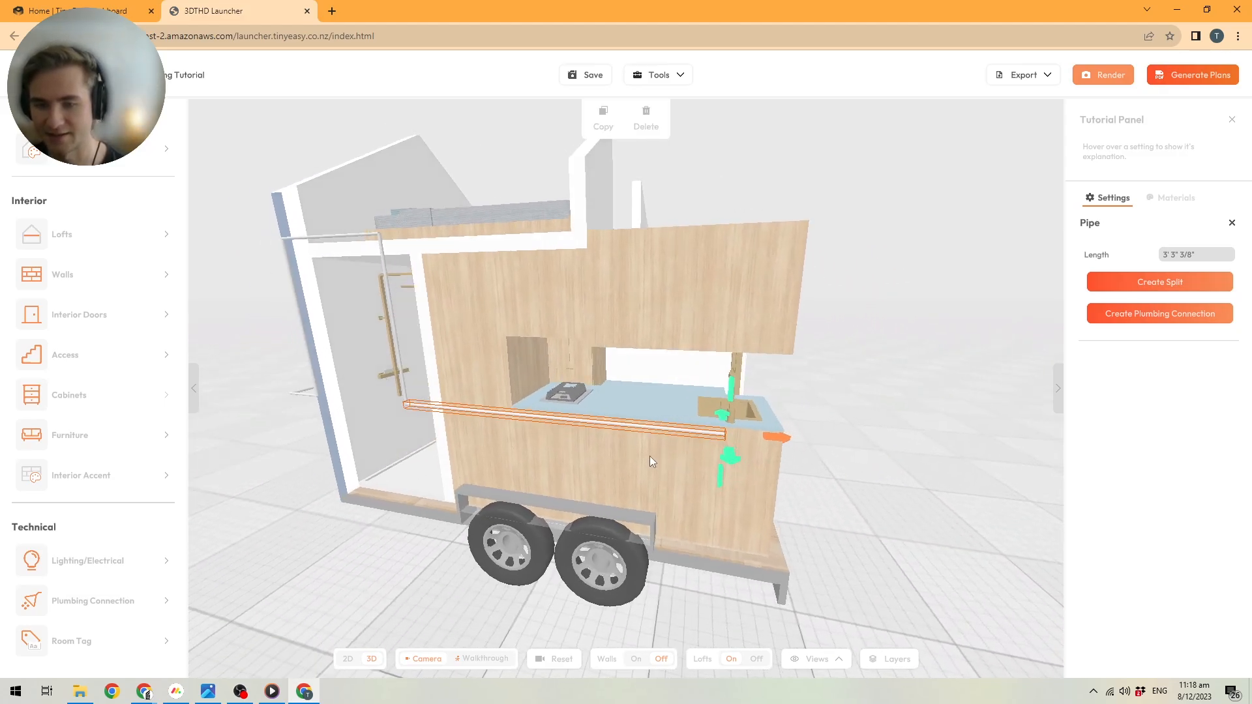
Run a short pipe inward from the end of the side-wall pipe to the kitchen tap and create a plumbing connection on it
scroll(796, 472, up, 3)
mouse_move(697, 399)
mouse_down()
mouse_move(736, 407)
mouse_move(678, 407)
mouse_up()
drag(697, 407, 531, 442)
drag(639, 405, 679, 413)
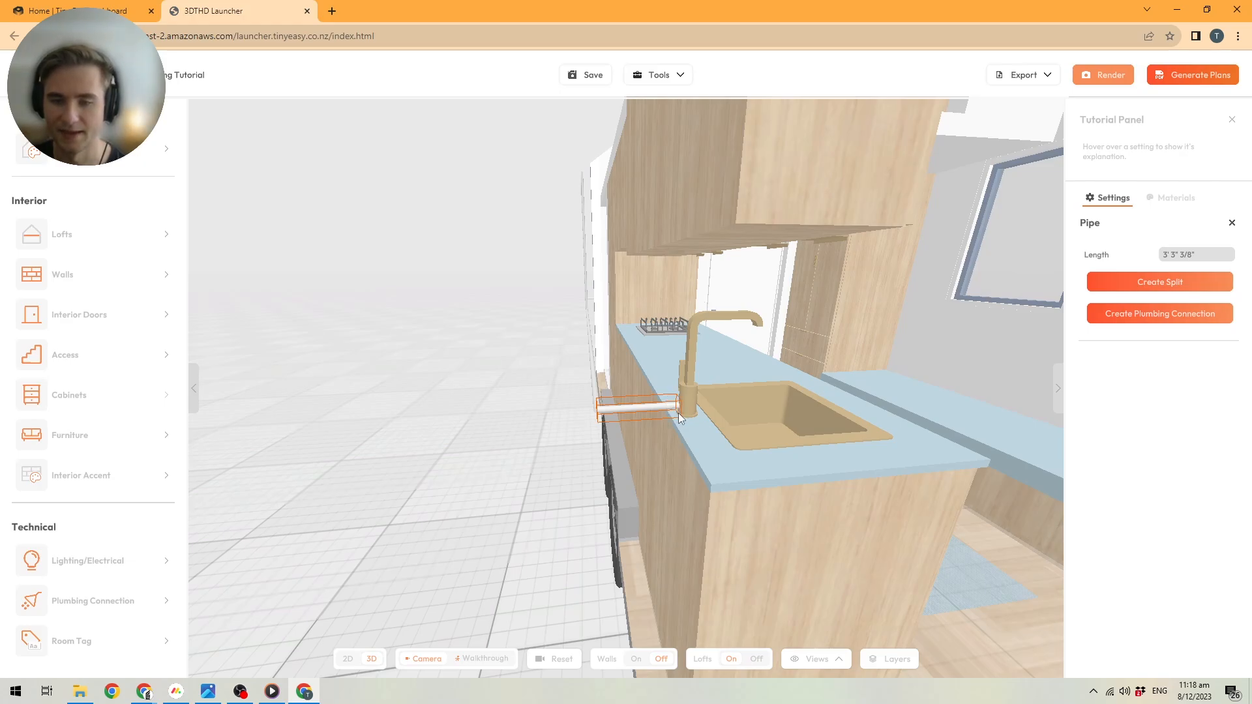
click(1109, 308)
Create a split on the long side-wall pipe beside the cooktop
drag(893, 365, 609, 420)
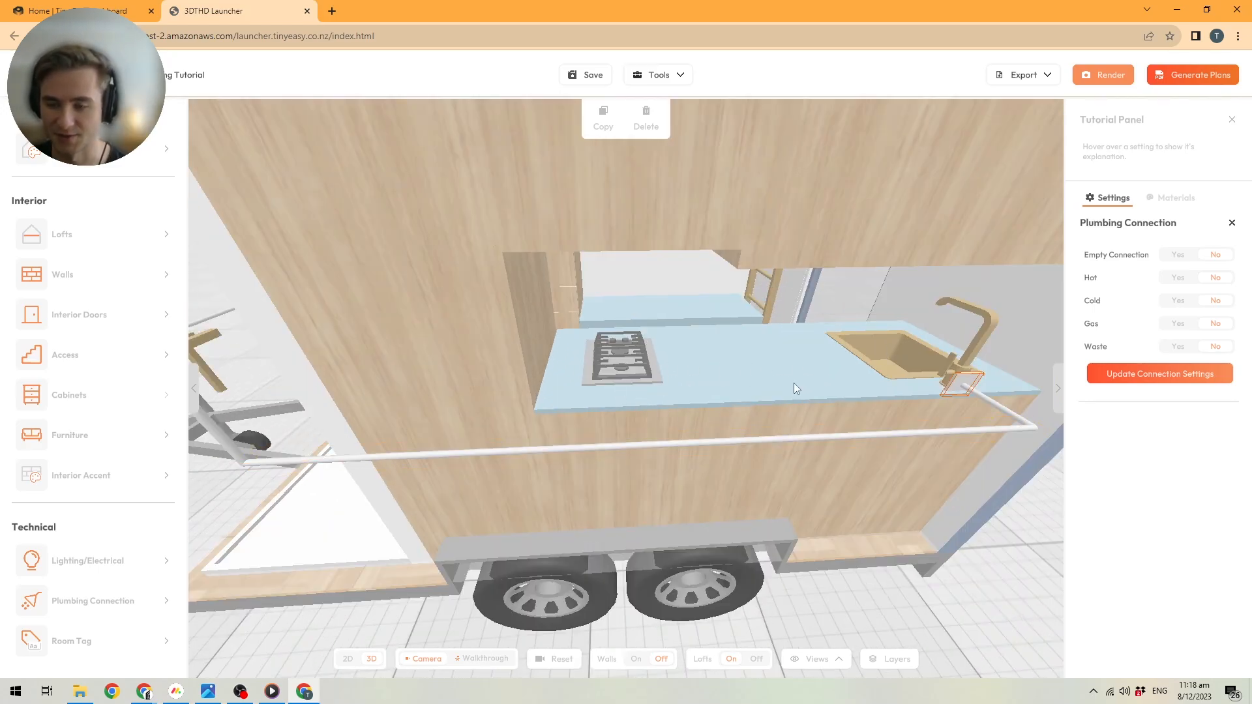
click(635, 444)
drag(621, 421, 608, 424)
scroll(608, 429, up, 3)
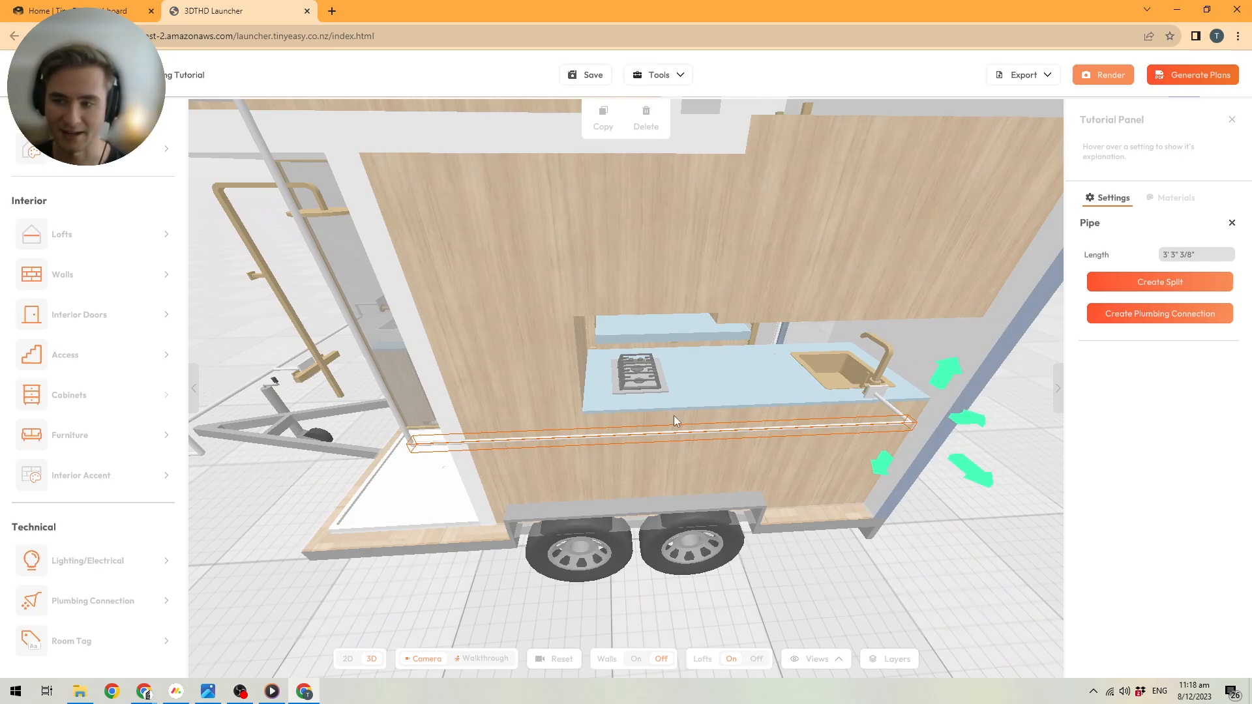
click(1143, 283)
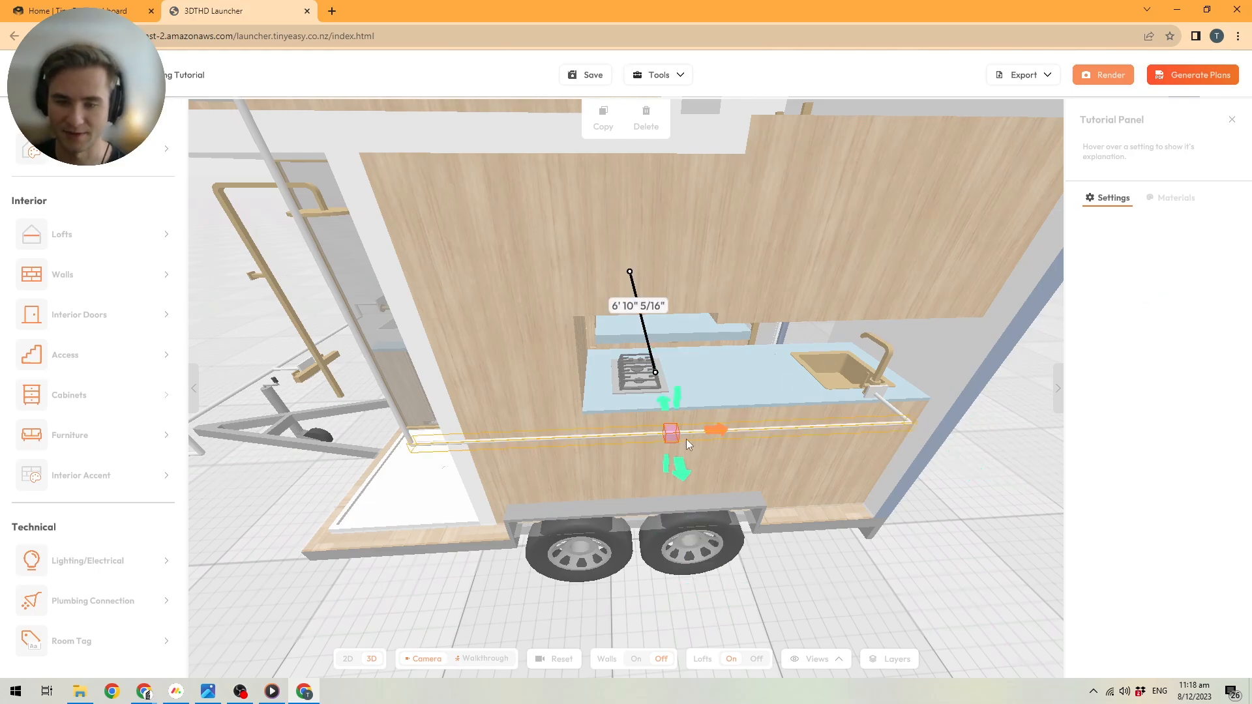
scroll(685, 439, up, 3)
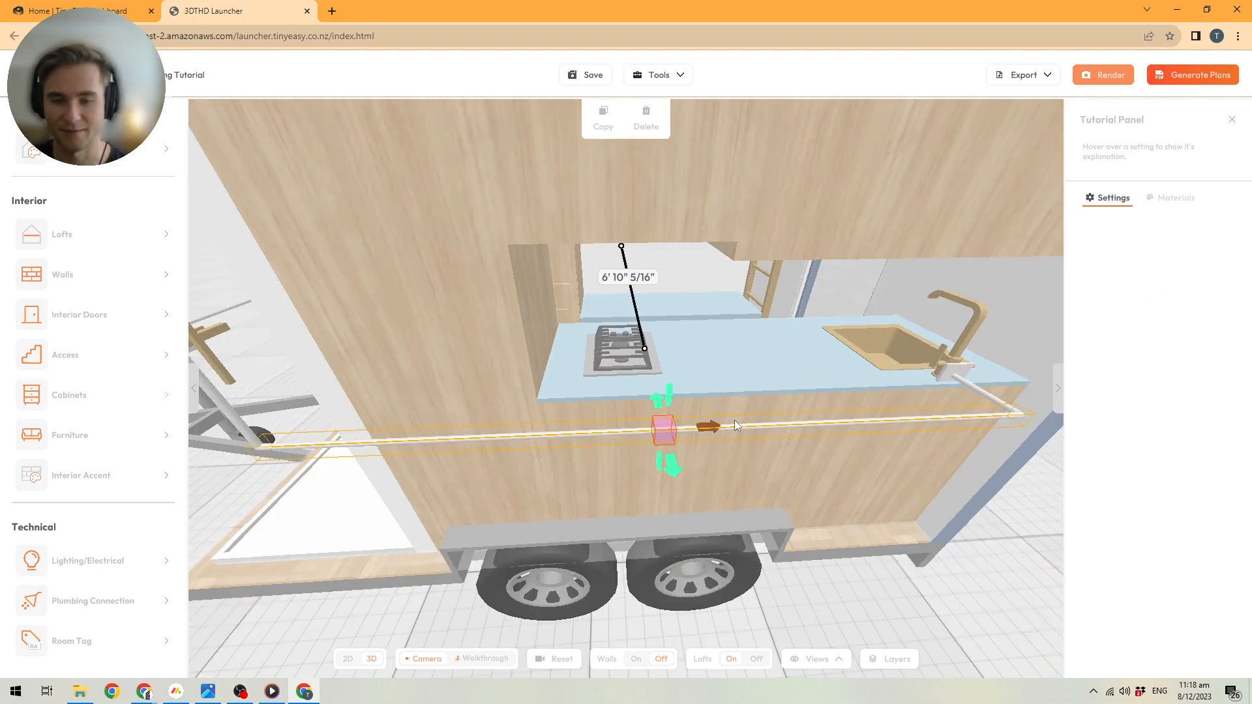
drag(764, 409, 632, 402)
drag(737, 373, 513, 369)
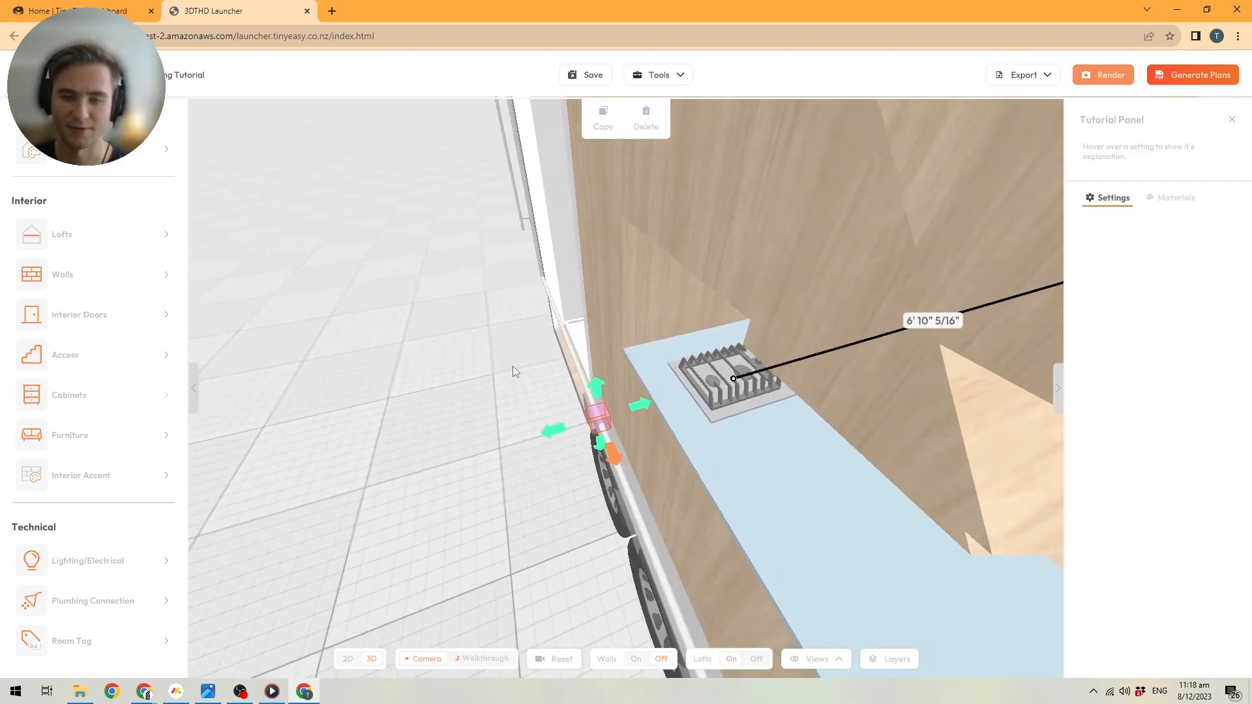
scroll(598, 423, up, 3)
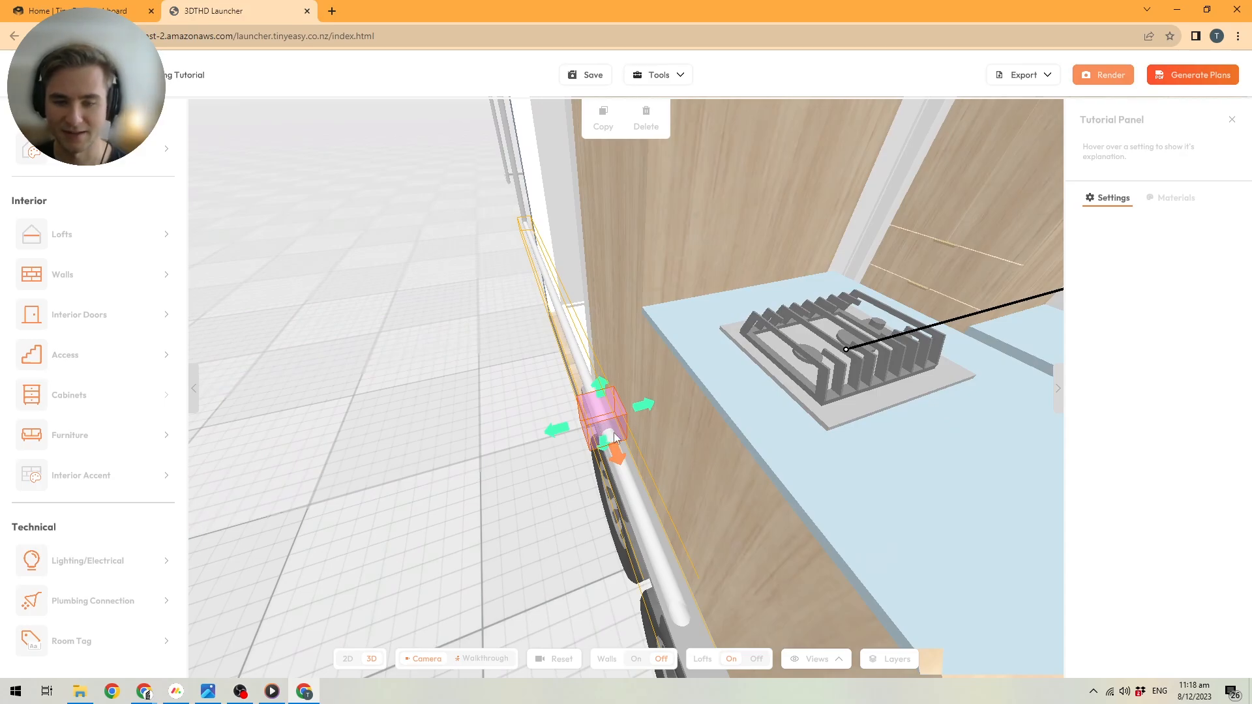
Run a short branch pipe from the split inward to the cooktop and create a plumbing connection on its end
drag(643, 405, 729, 392)
drag(730, 459, 829, 415)
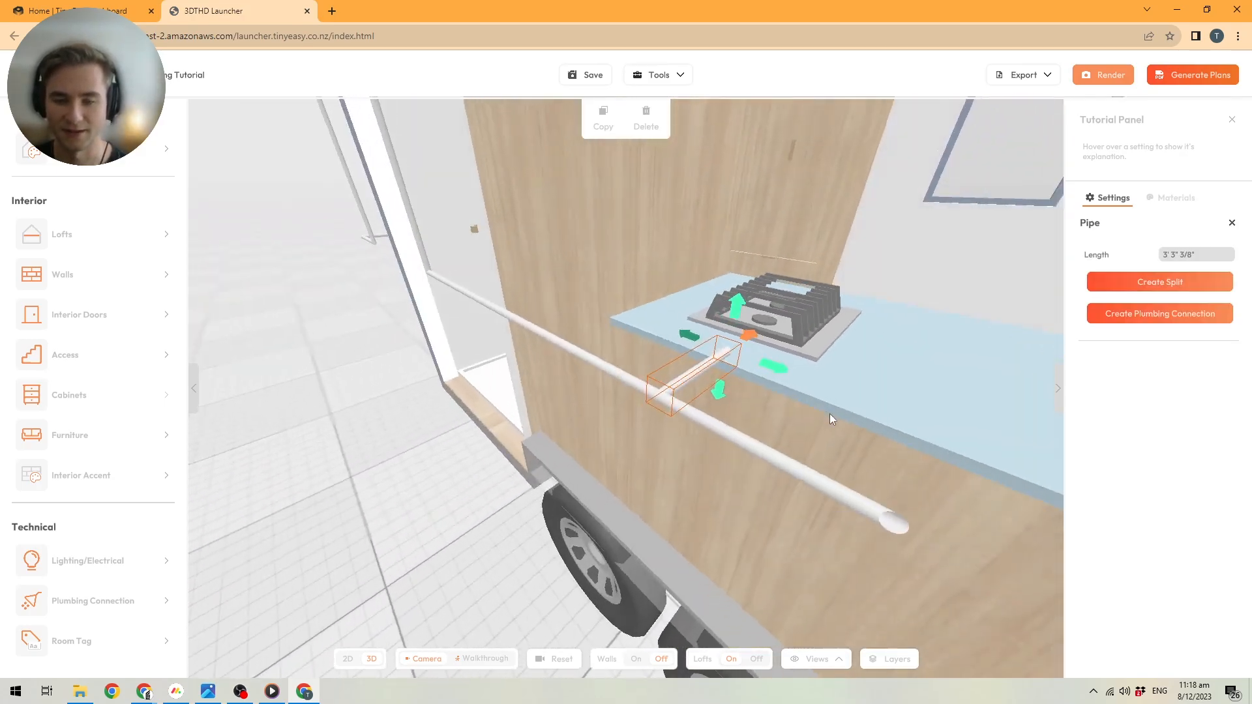
scroll(819, 415, up, 2)
click(1159, 314)
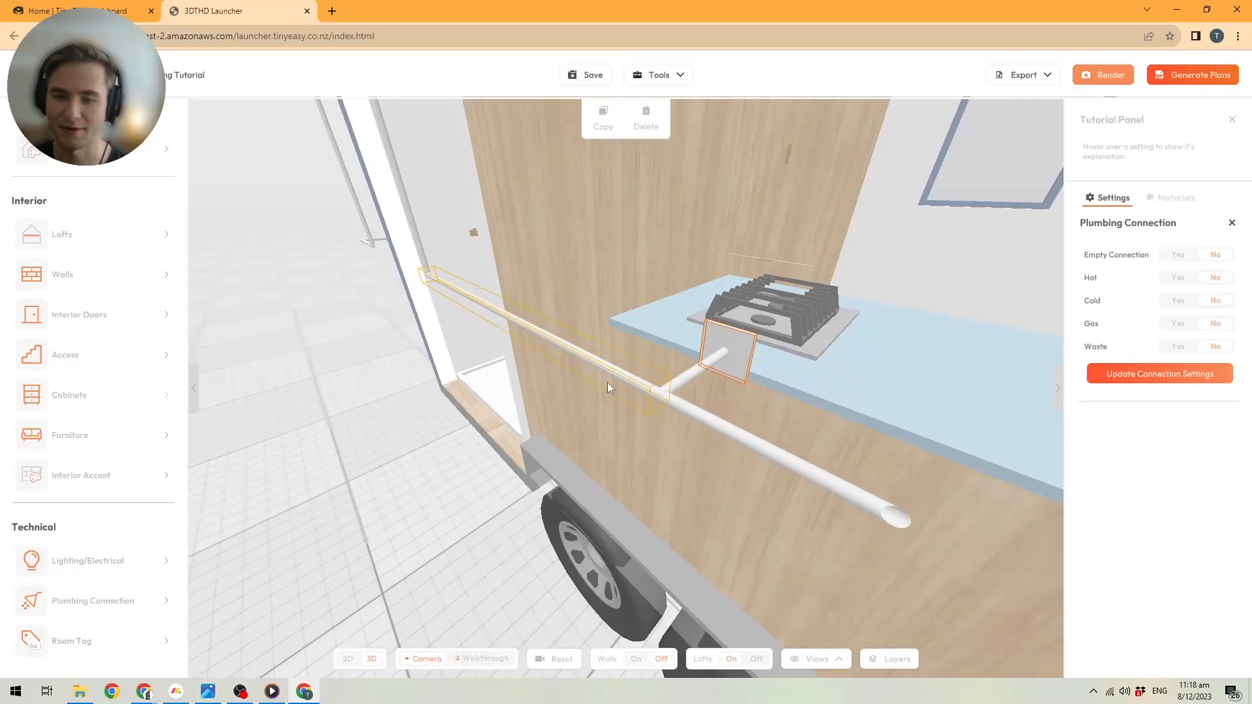
Examine the whole pipe route from the bathroom to the kitchen sink from several angles
drag(608, 382, 761, 381)
scroll(780, 365, down, 5)
scroll(780, 366, down, 1)
scroll(634, 373, up, 2)
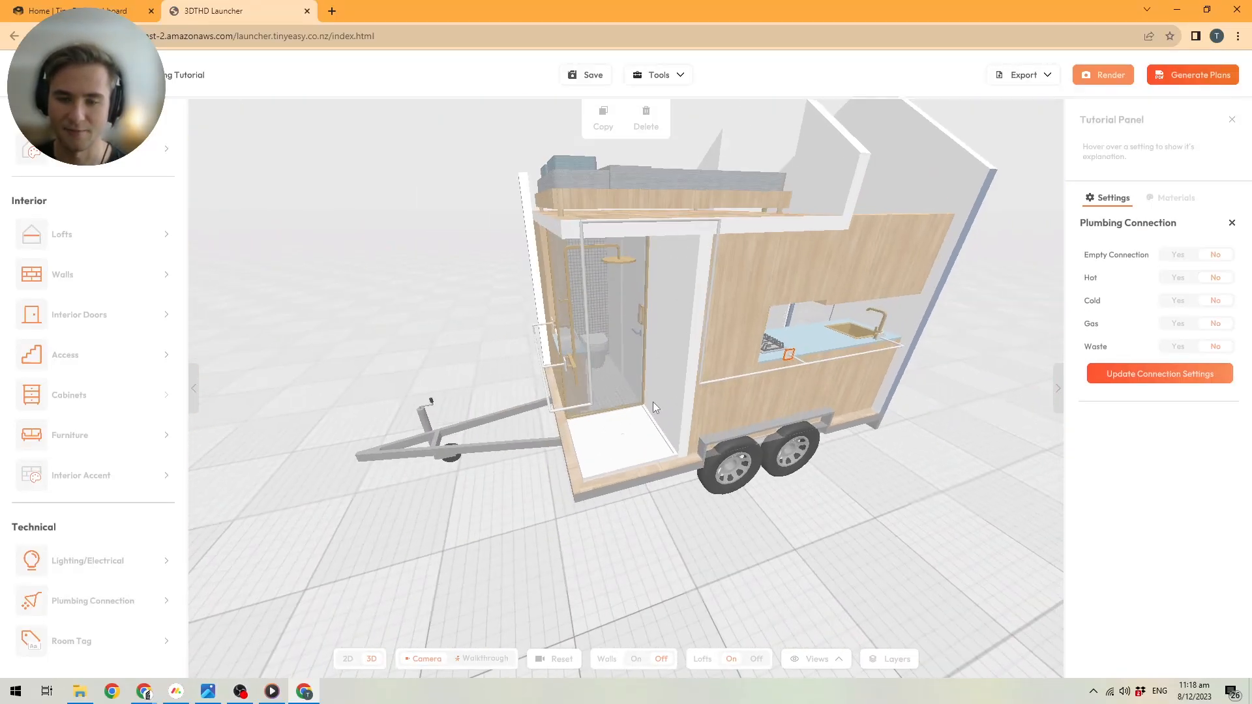
mouse_move(653, 402)
mouse_down()
mouse_move(719, 376)
mouse_move(801, 396)
mouse_move(692, 373)
mouse_move(665, 422)
mouse_up()
scroll(873, 327, up, 2)
drag(683, 363, 790, 336)
scroll(844, 319, up, 4)
Set Hot and Cold to Yes on the kitchen tap connection, and Gas to Yes on the cooktop connection
click(815, 319)
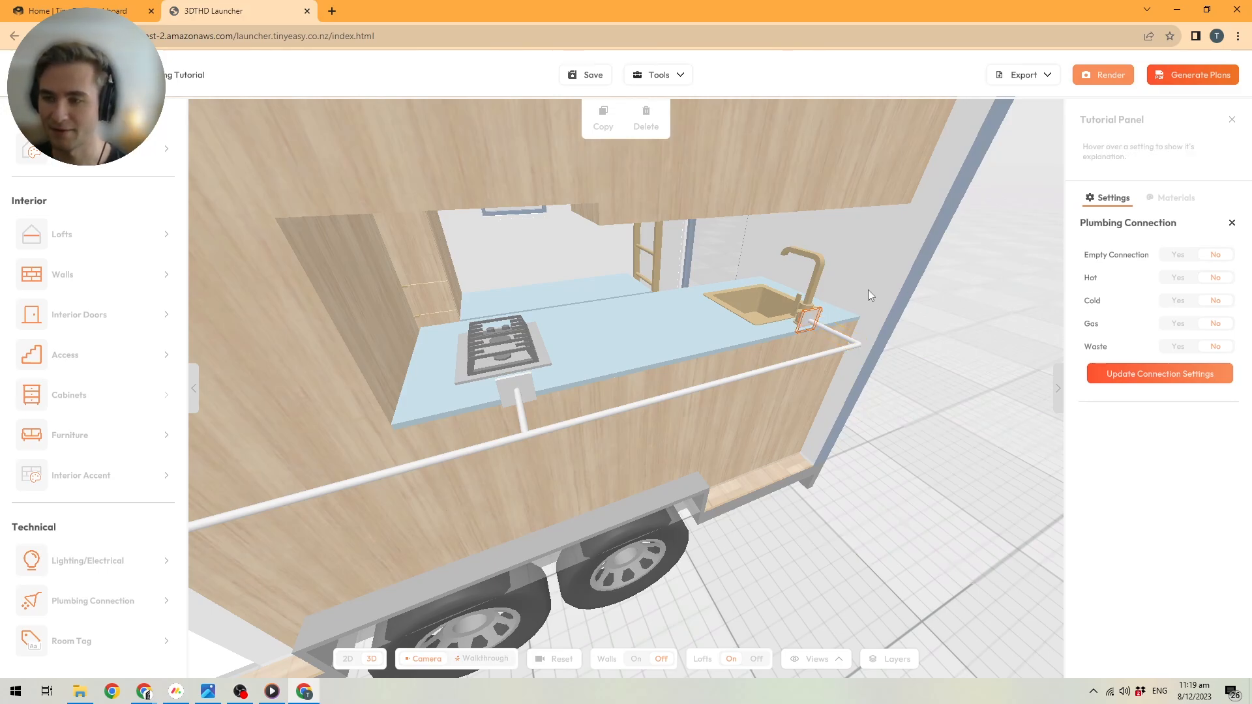
click(1178, 278)
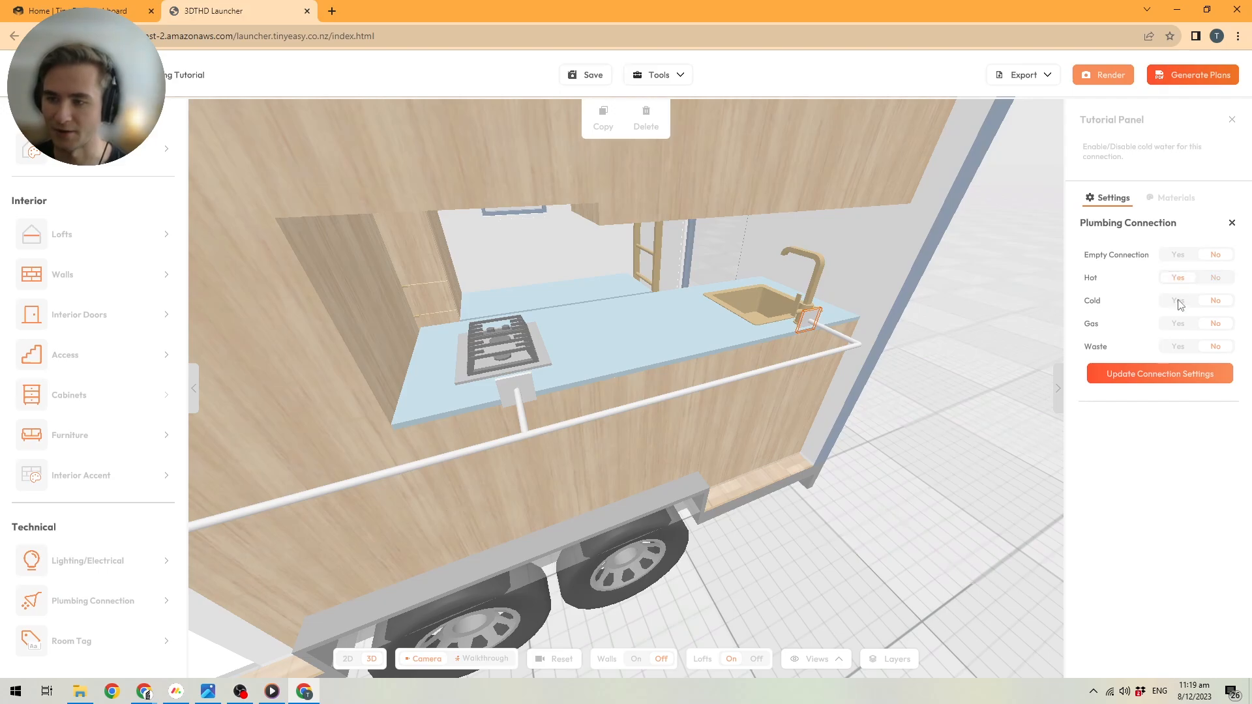
click(1178, 301)
click(525, 379)
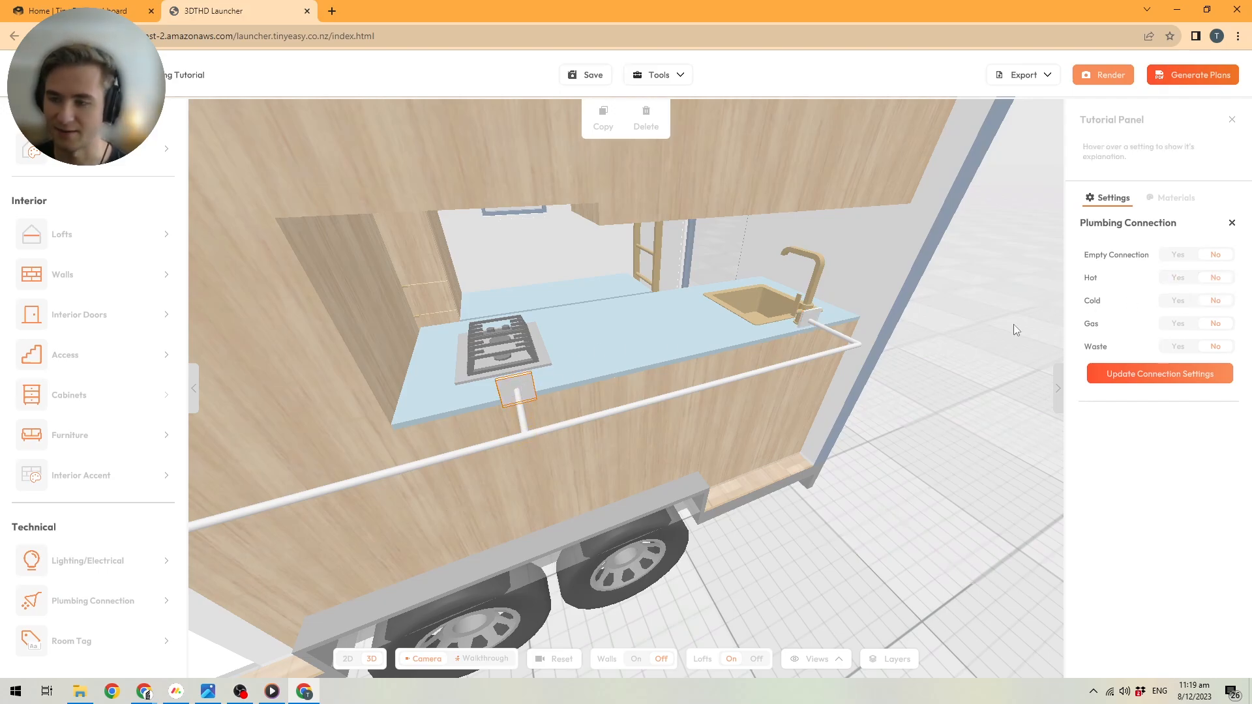
click(1178, 323)
Set Hot and Cold to Yes on the shower's plumbing connection
scroll(848, 353, down, 10)
scroll(657, 377, up, 5)
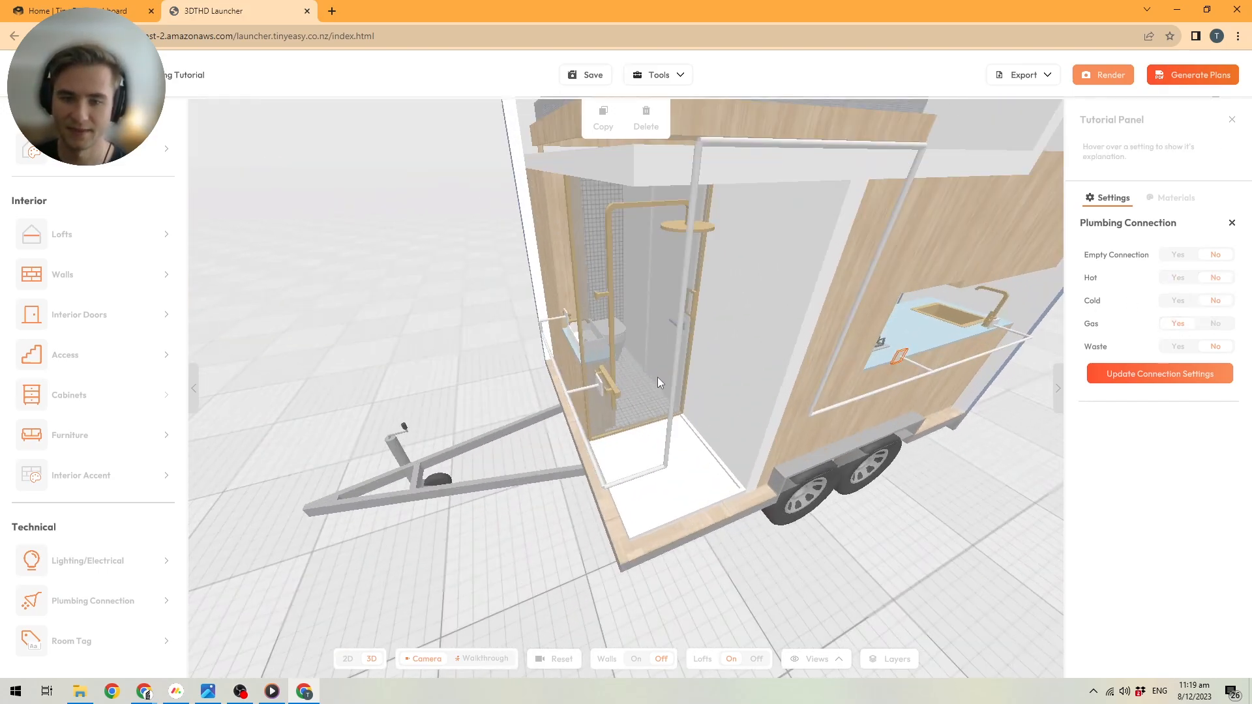
mouse_move(657, 377)
right_down()
mouse_move(673, 387)
mouse_move(674, 375)
right_up()
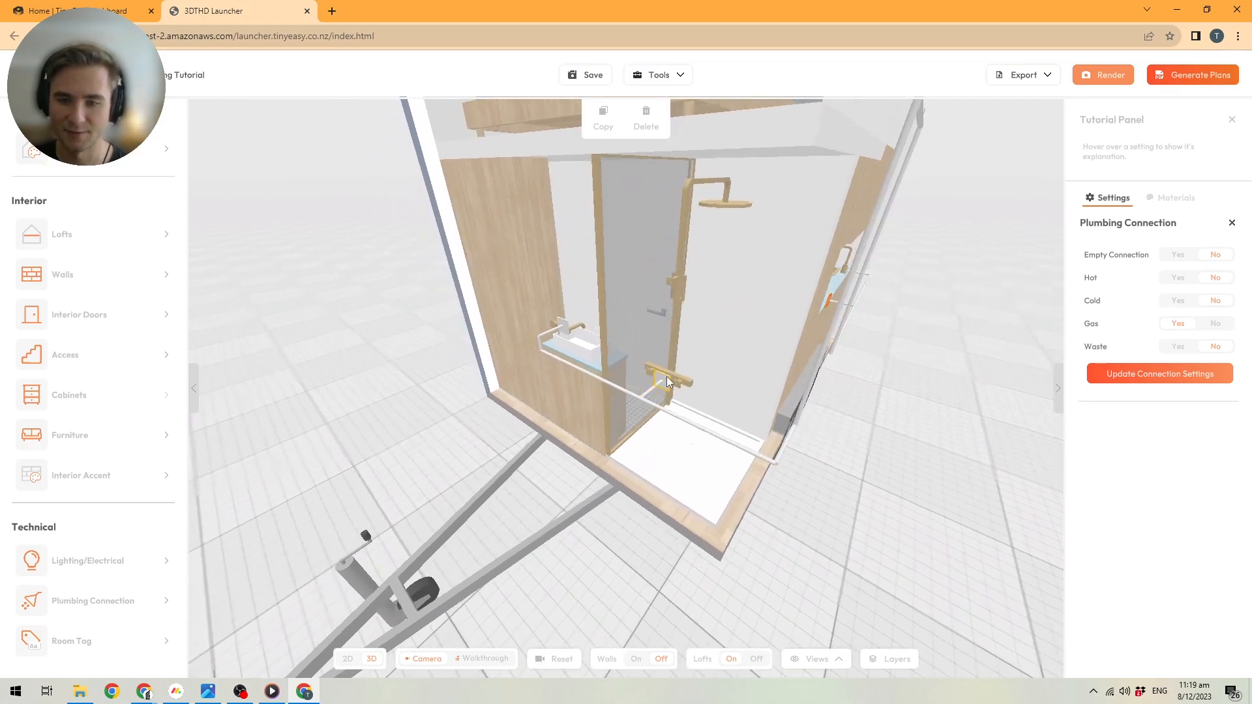
click(668, 381)
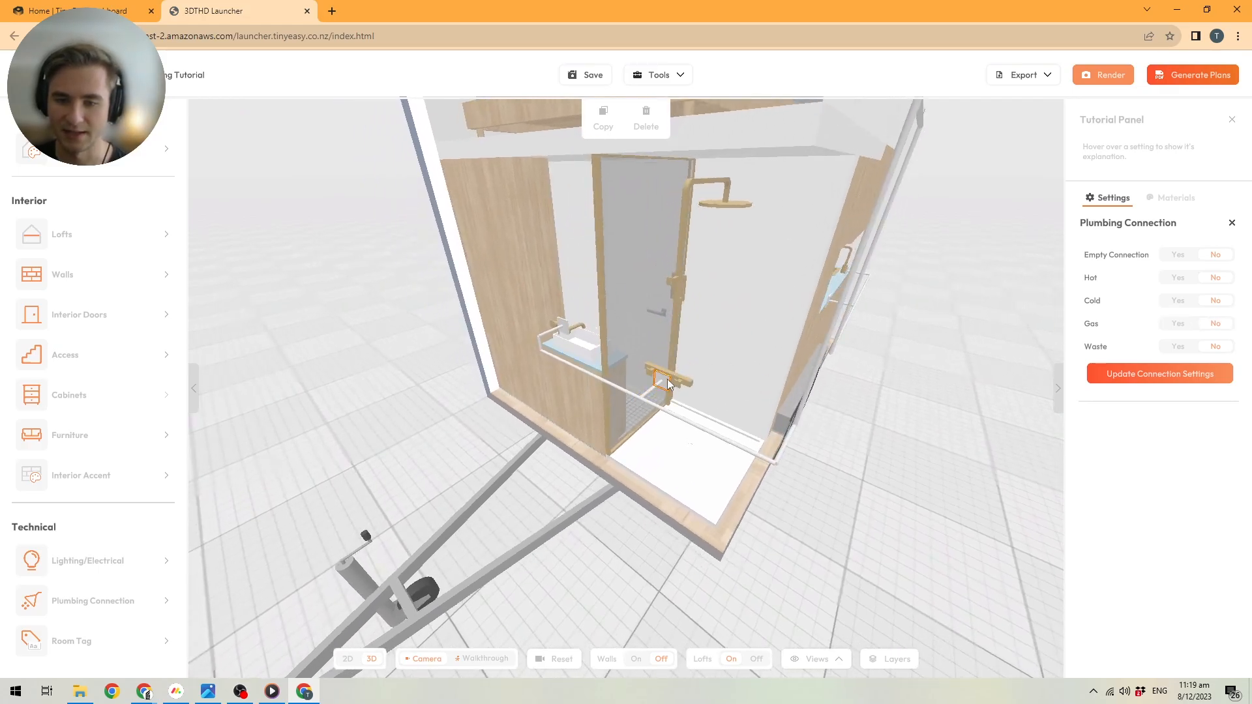
click(1178, 278)
click(1178, 301)
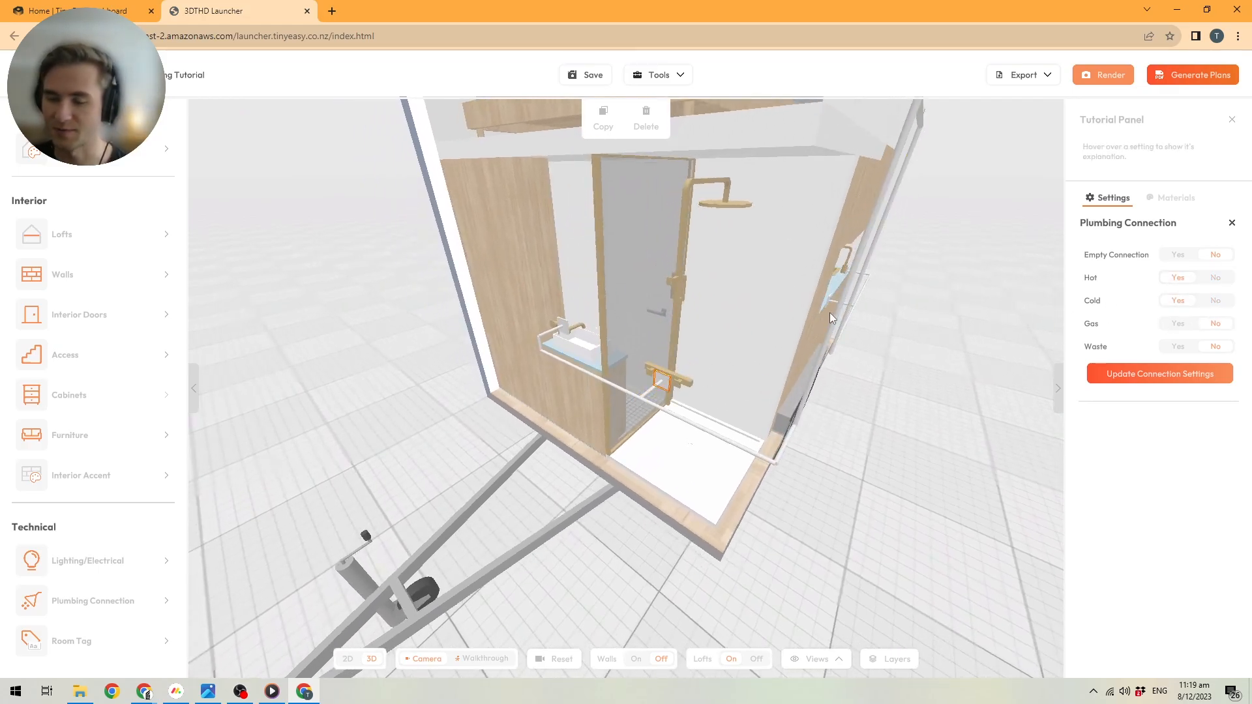
Set Hot and Cold to Yes on the bathroom basin's plumbing connection
click(562, 326)
click(1174, 279)
click(1178, 302)
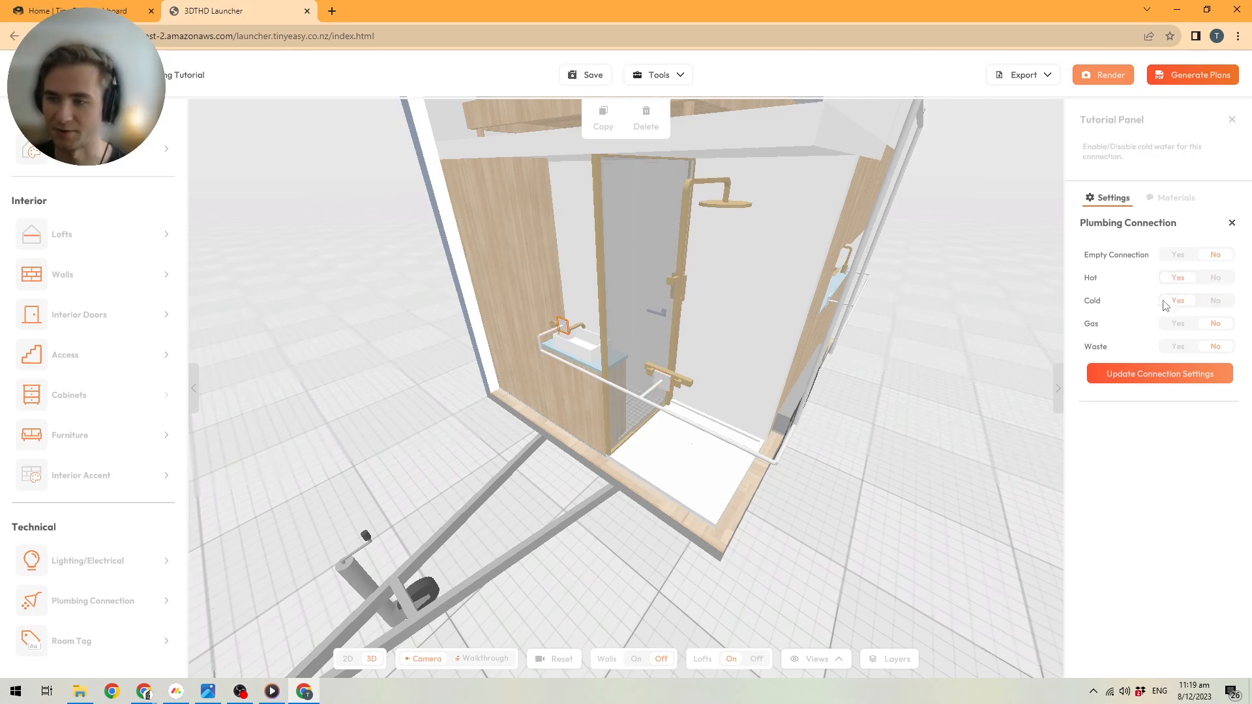
Create a split on the horizontal pipe between the bathroom basin and the shower
mouse_move(646, 324)
mouse_down()
mouse_move(594, 371)
mouse_move(644, 310)
mouse_move(620, 354)
mouse_move(596, 288)
mouse_move(630, 336)
mouse_move(617, 337)
mouse_move(619, 315)
mouse_move(649, 335)
mouse_up()
scroll(650, 335, down, 5)
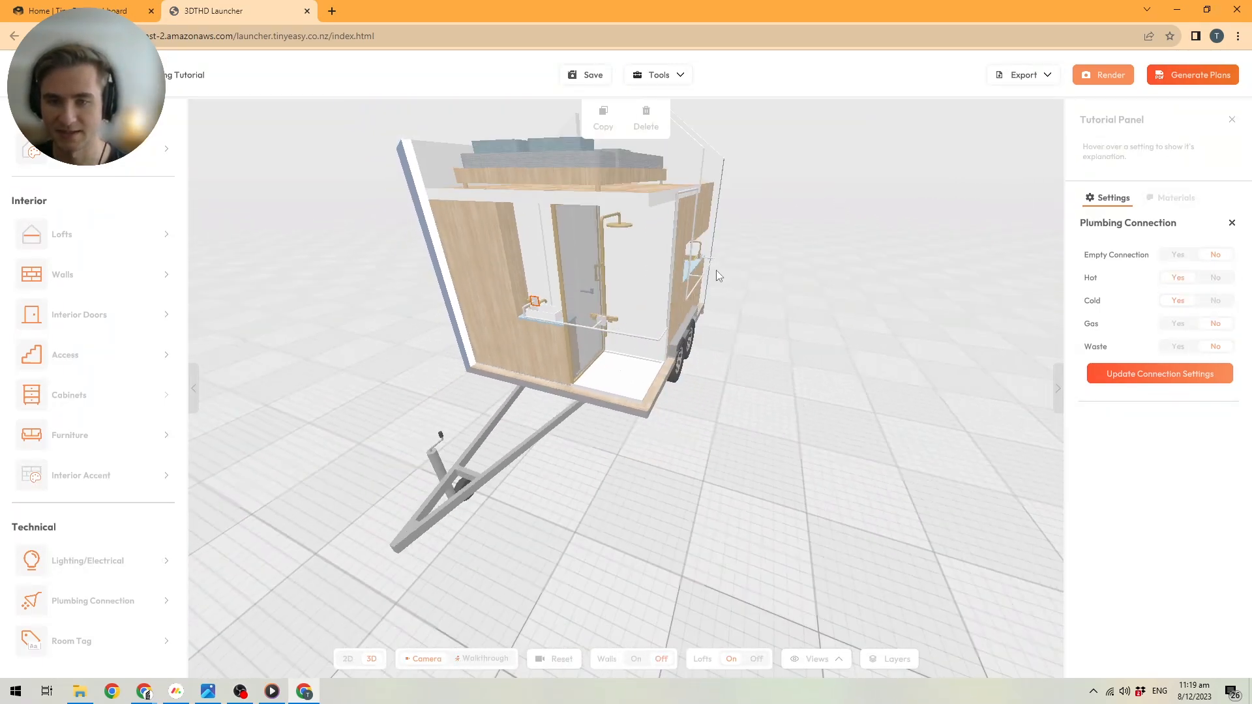
scroll(521, 319, up, 3)
scroll(565, 330, up, 2)
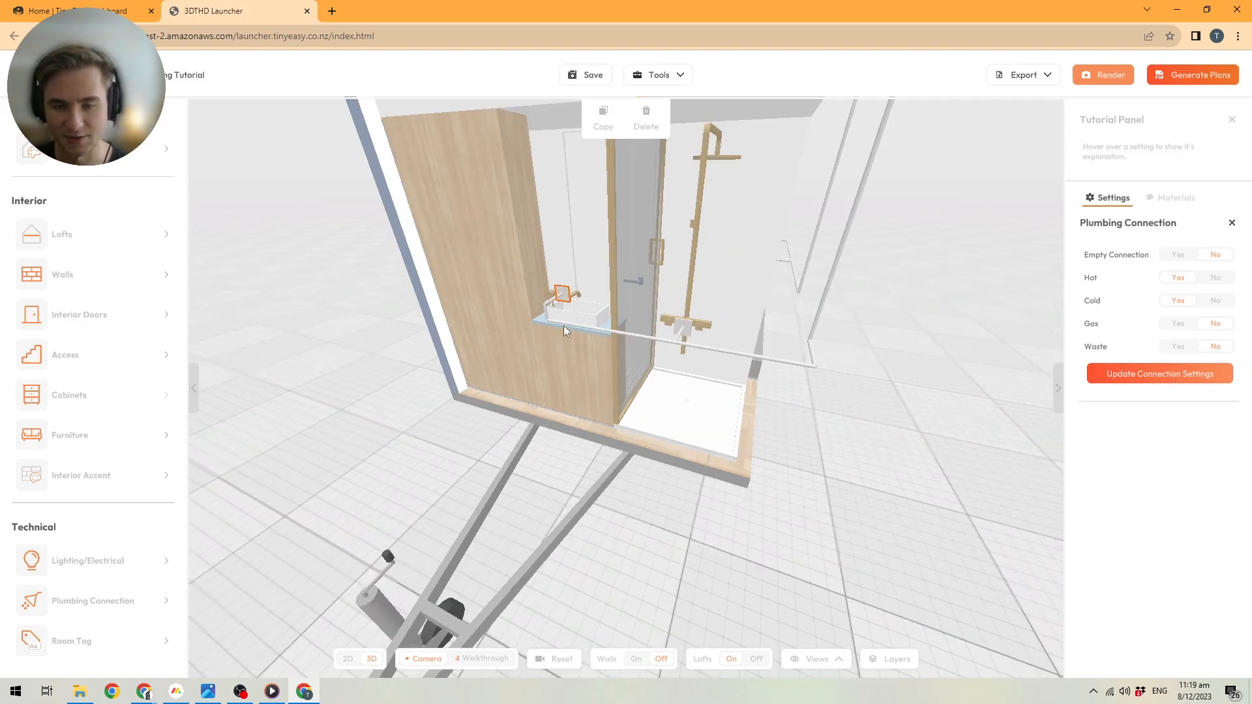
drag(581, 339, 618, 324)
scroll(556, 366, up, 3)
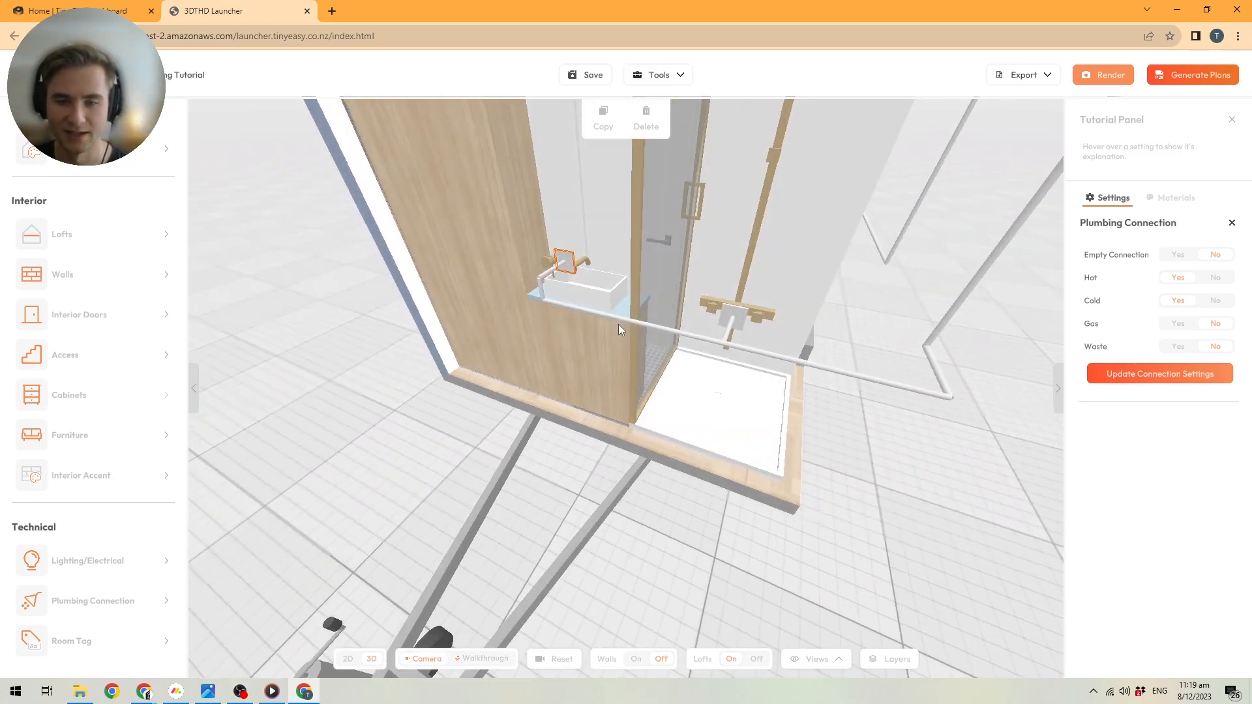
click(620, 321)
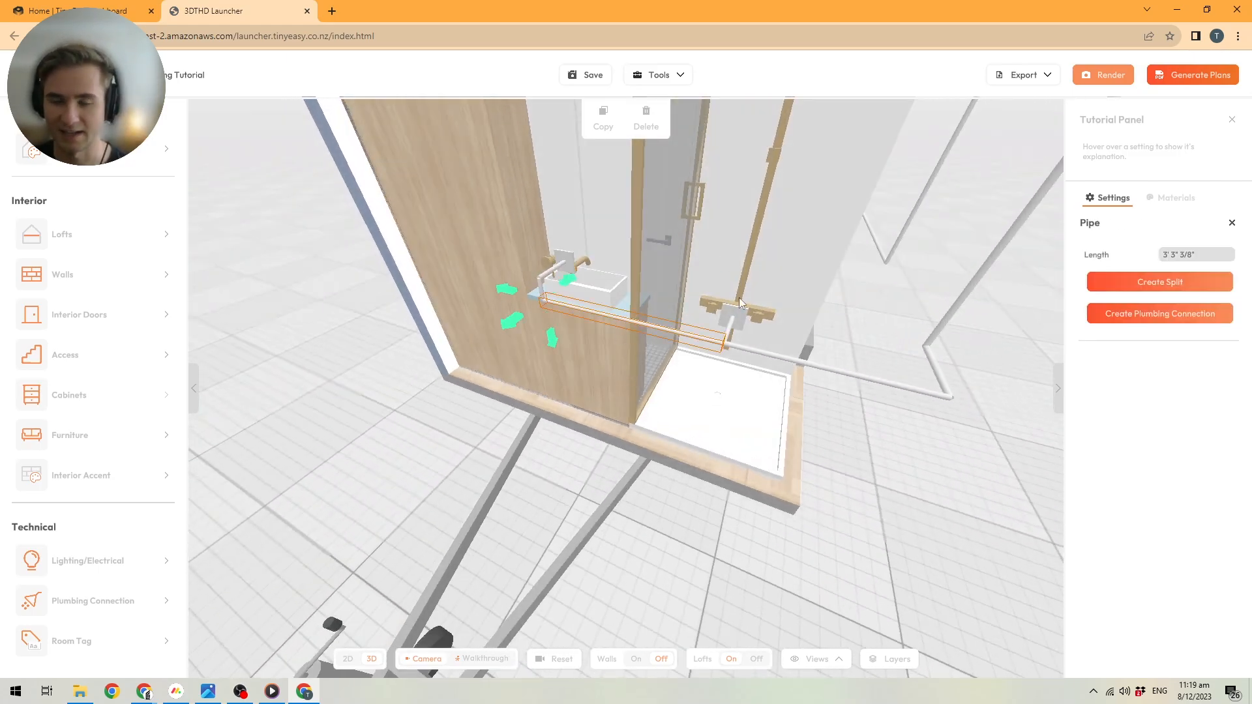
click(1130, 288)
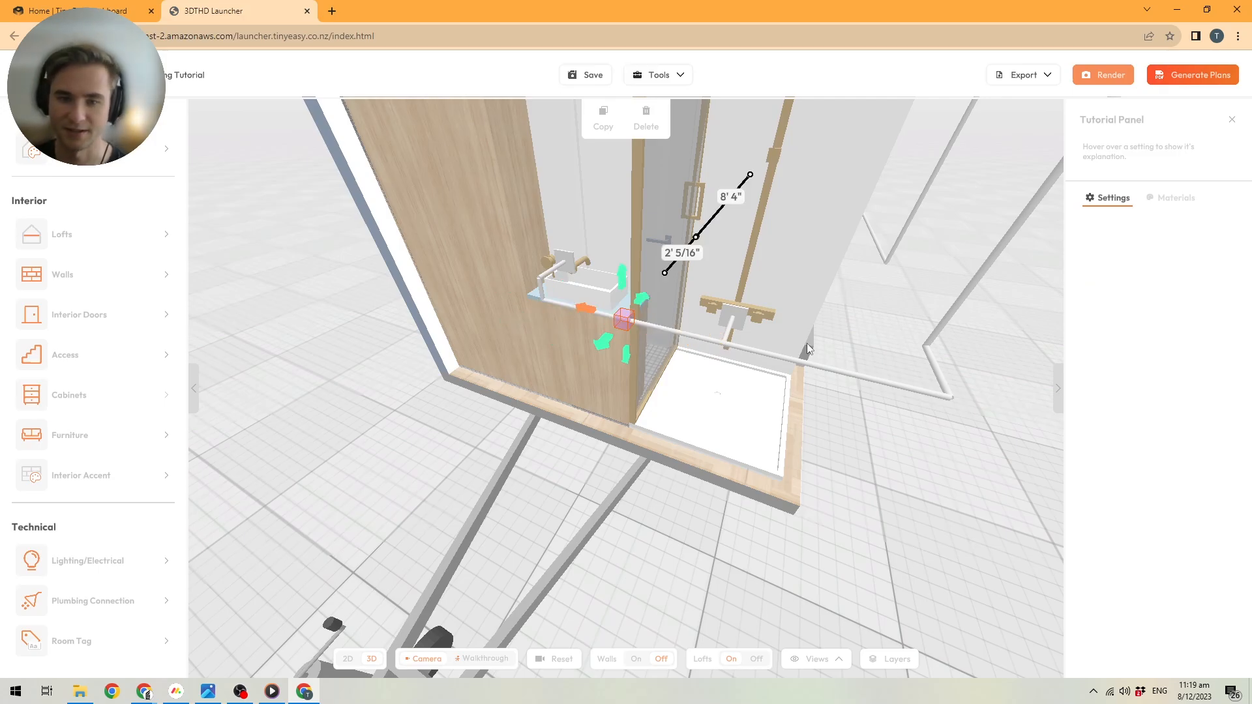
Run a vertical pipe from the split down to just above the floor and create a plumbing connection on its lower end
drag(807, 343, 786, 326)
click(620, 347)
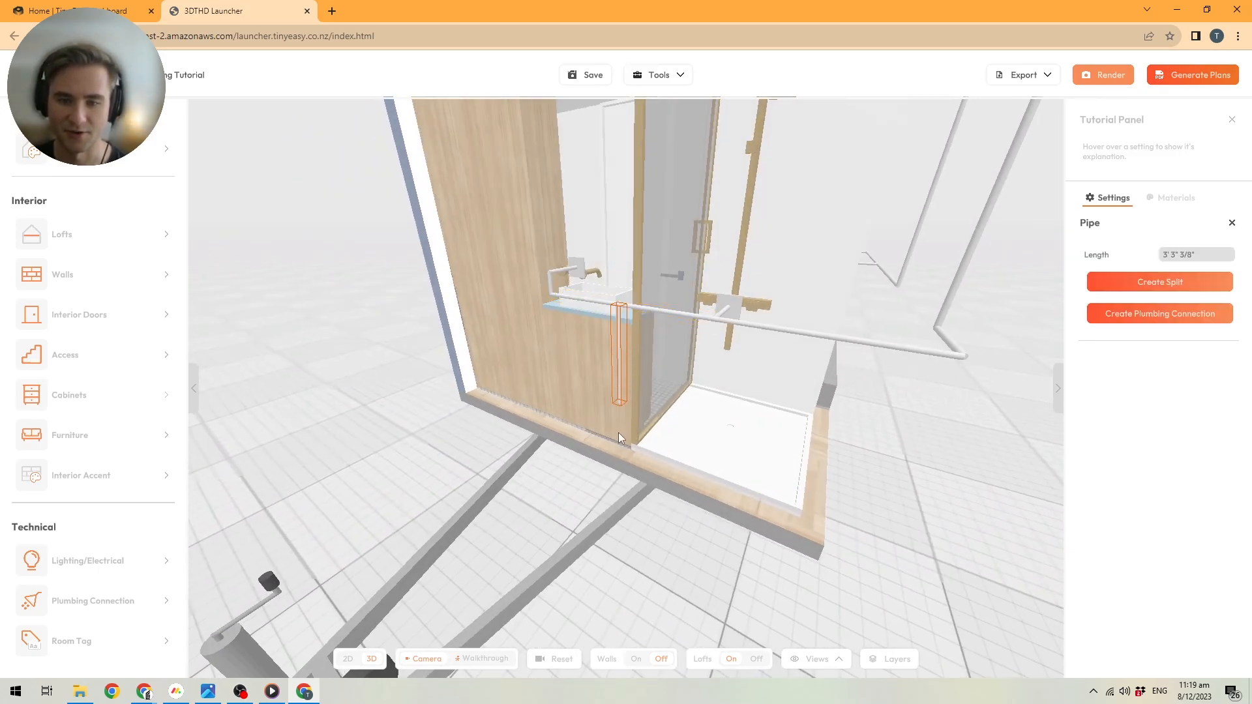
drag(619, 450, 651, 400)
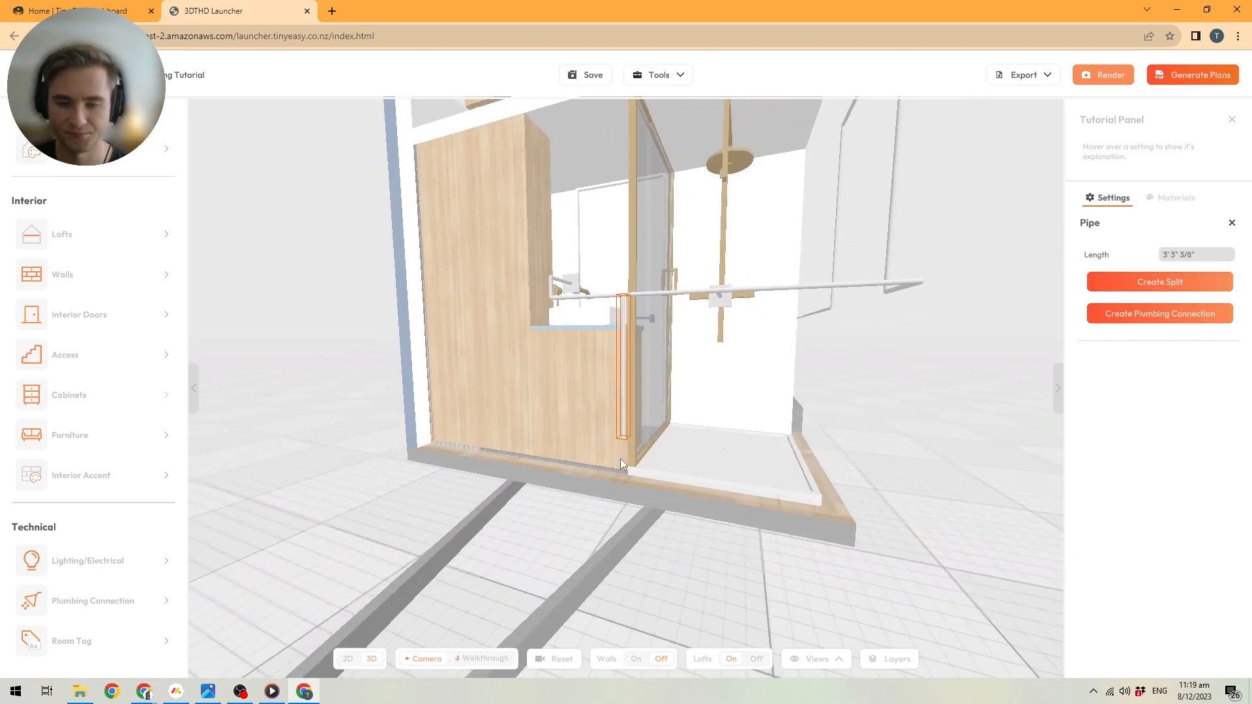
click(625, 436)
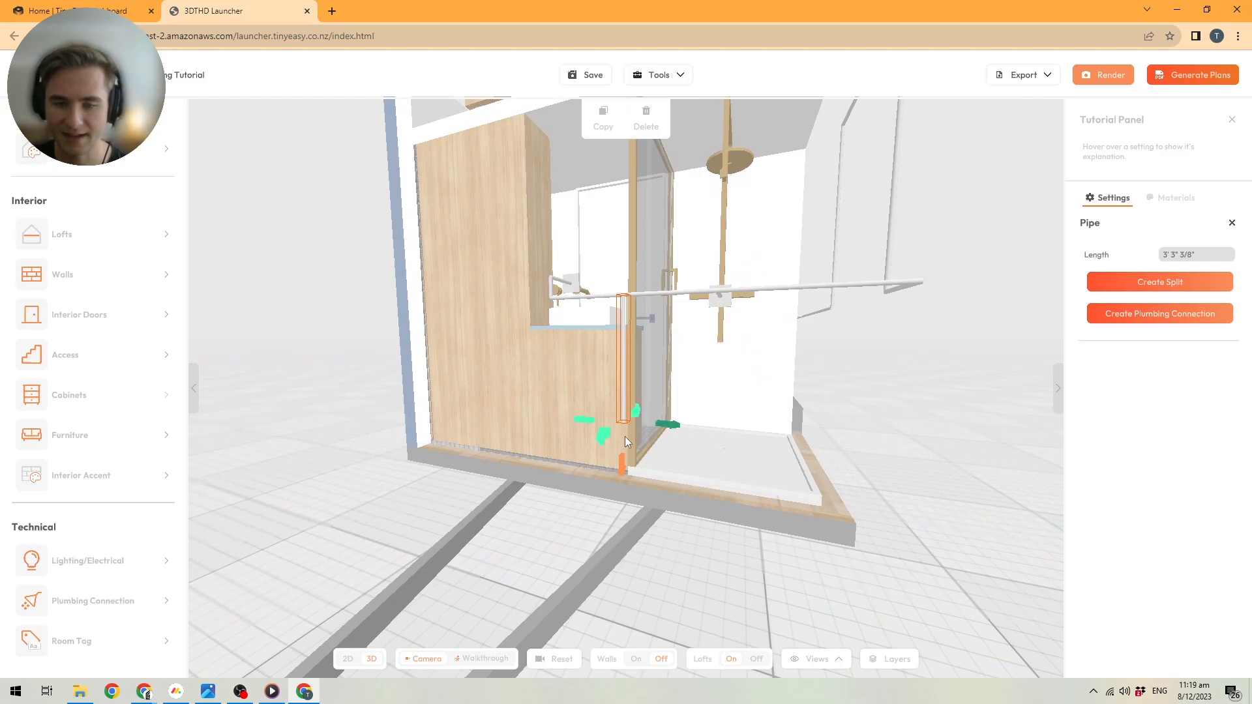
click(1153, 316)
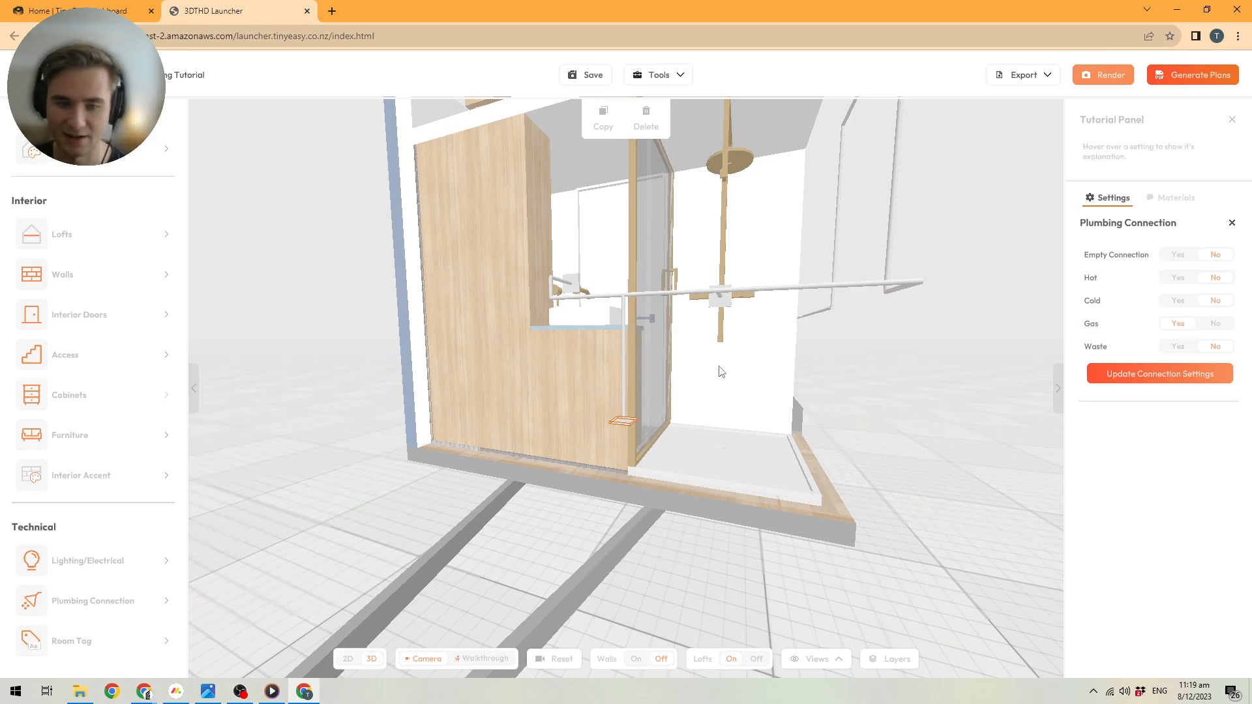
Create another split on the horizontal pipe, between the bathroom basin and the vertical gas pipe
drag(686, 389, 643, 428)
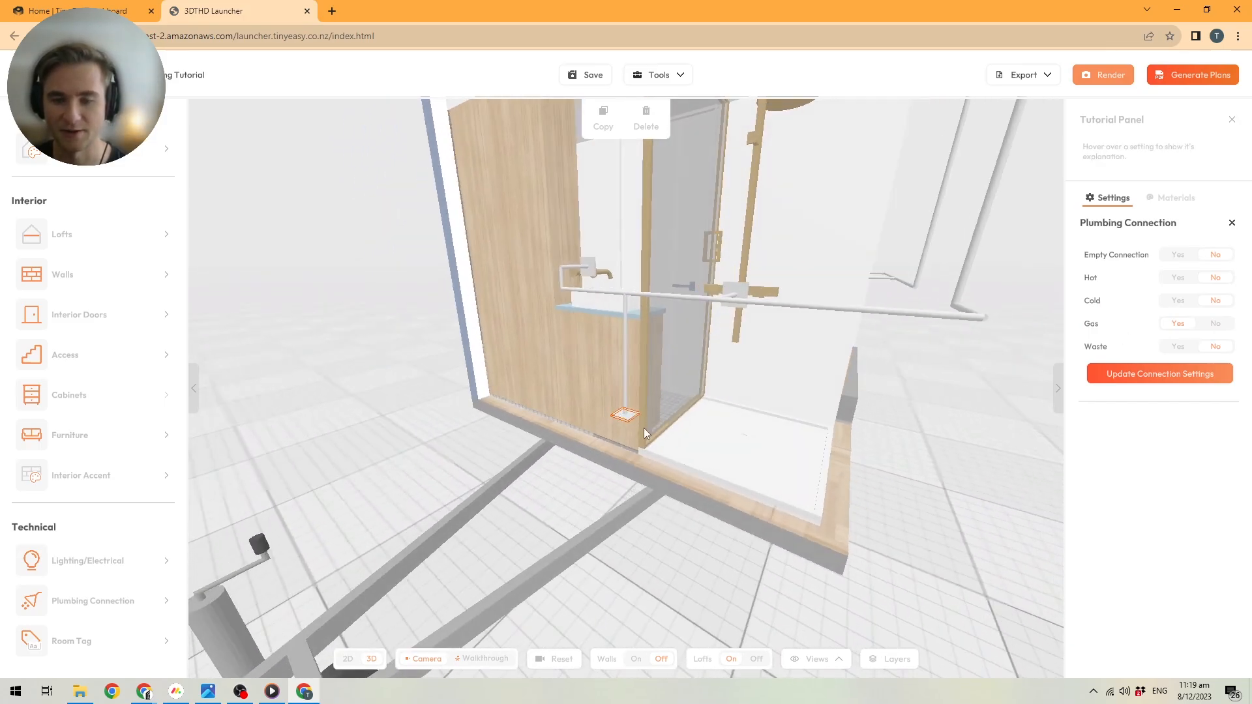
scroll(600, 398, up, 5)
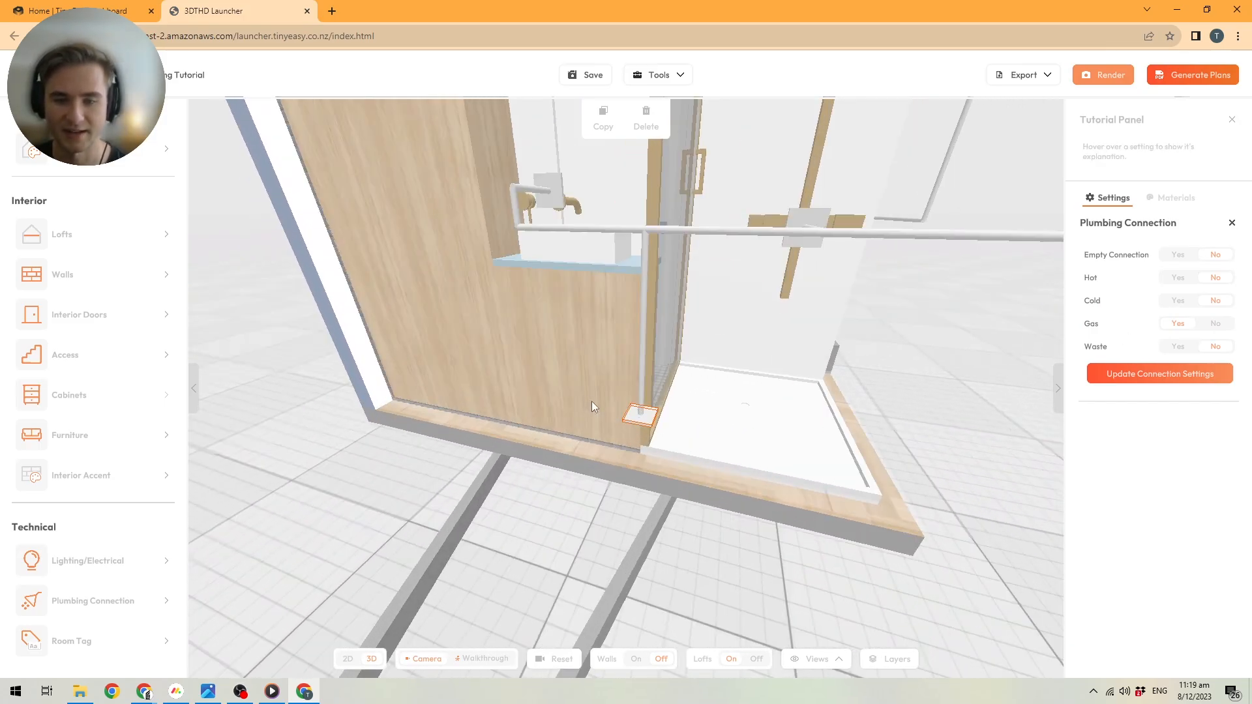
drag(680, 418, 633, 405)
click(624, 301)
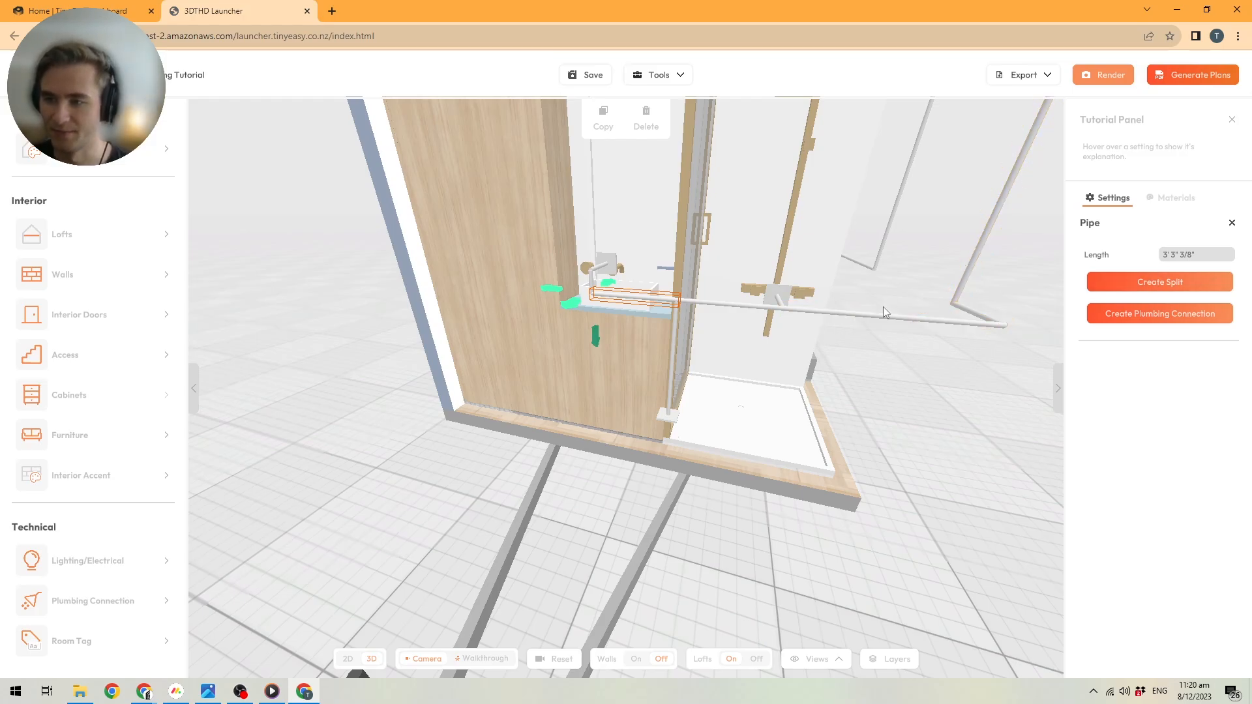
click(1159, 281)
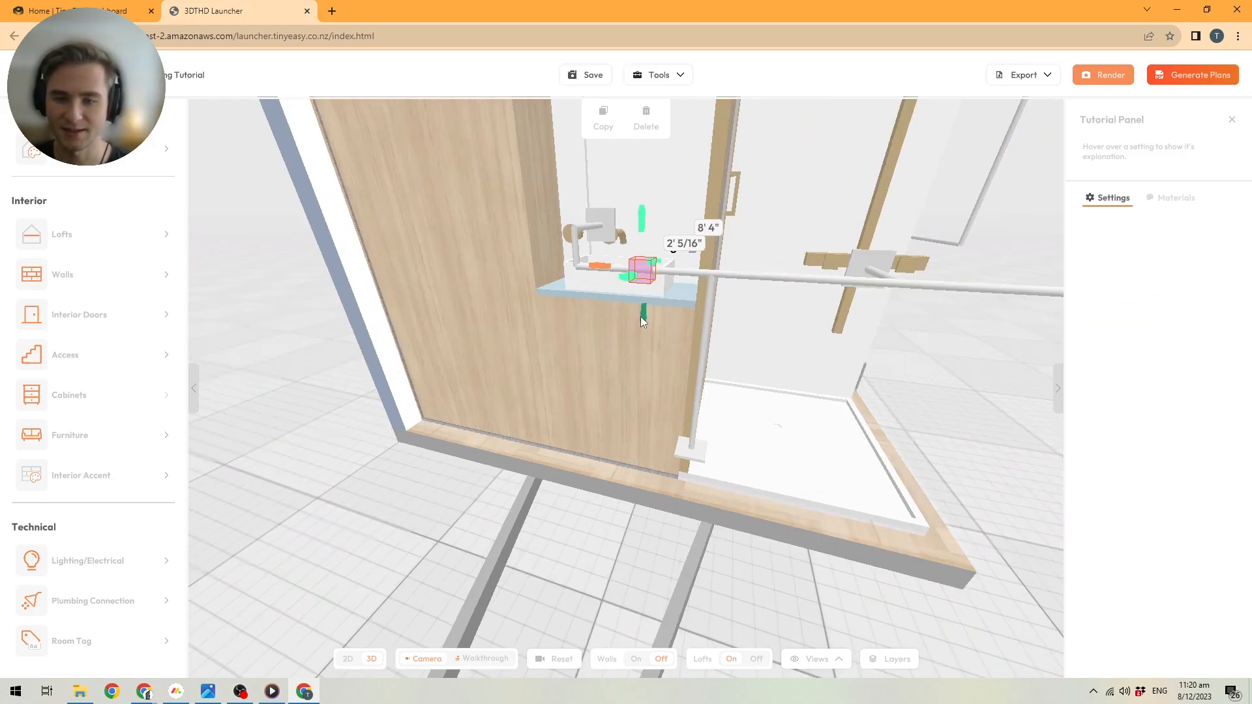
Run a second vertical pipe from the new split down to just above the floor and create a plumbing connection on its lower end
click(641, 318)
drag(629, 462, 671, 336)
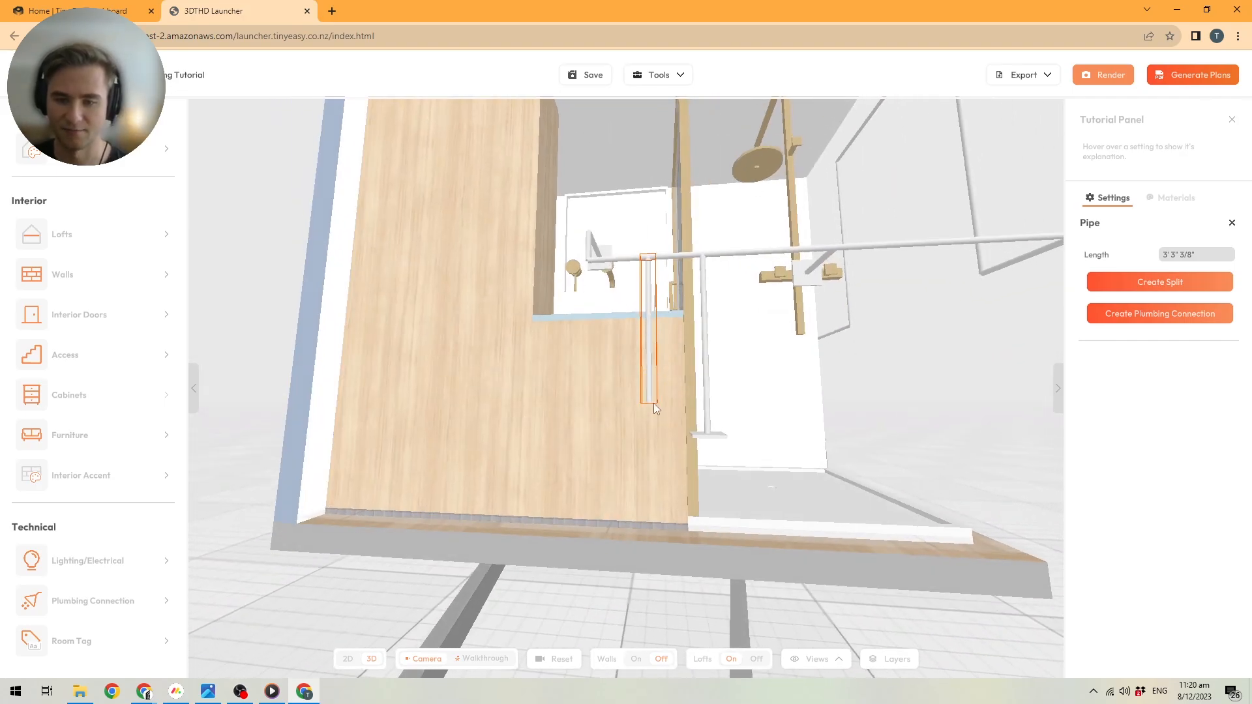
click(653, 439)
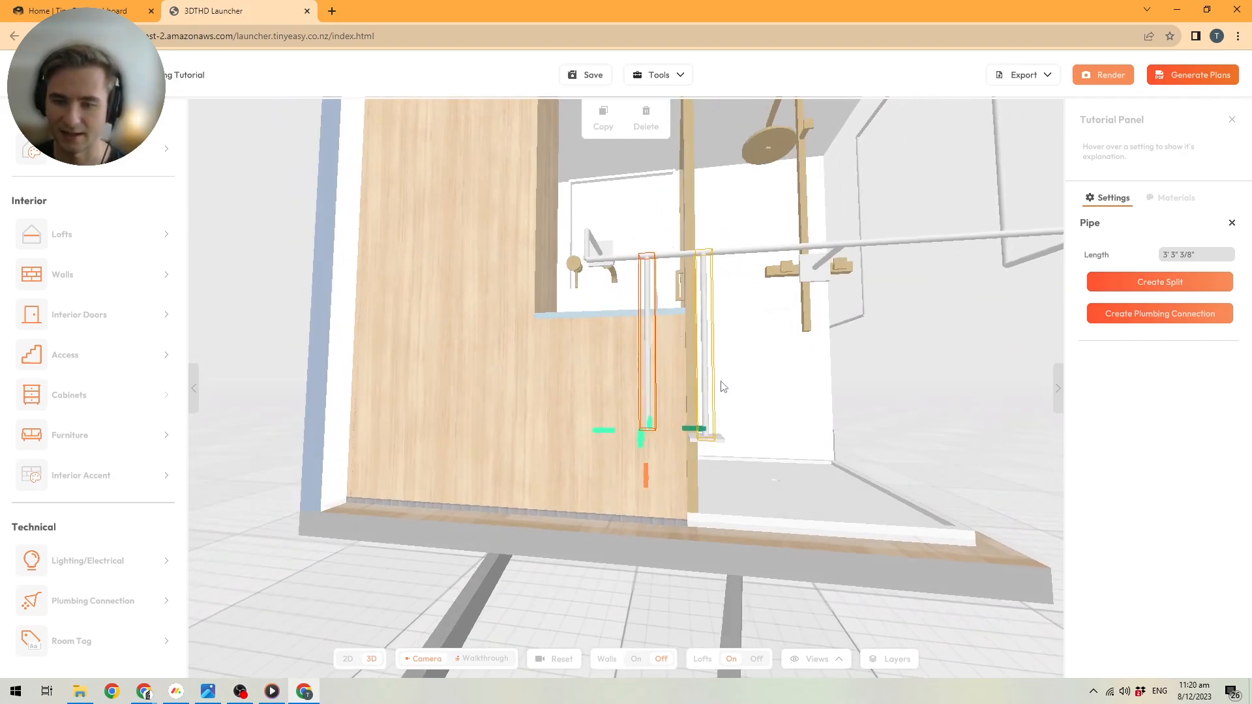
click(1135, 313)
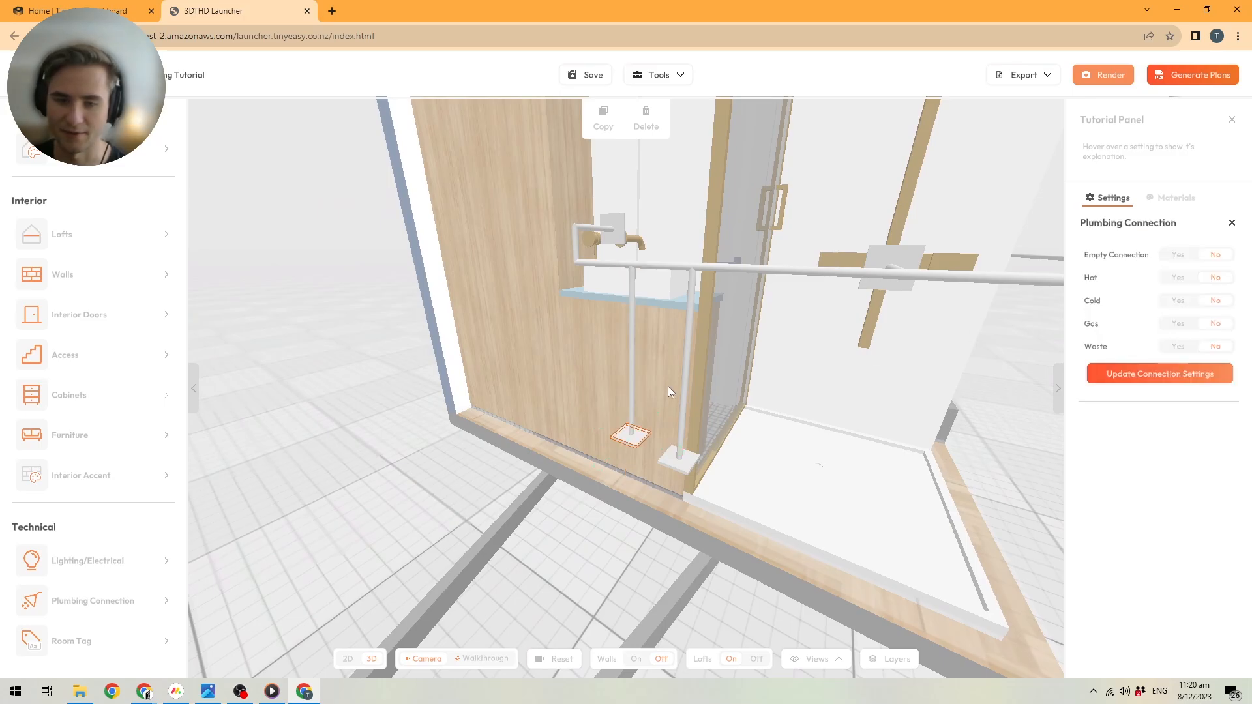
Set Cold to Yes on the second vertical pipe's plumbing connection and update the connection settings
click(666, 463)
click(666, 465)
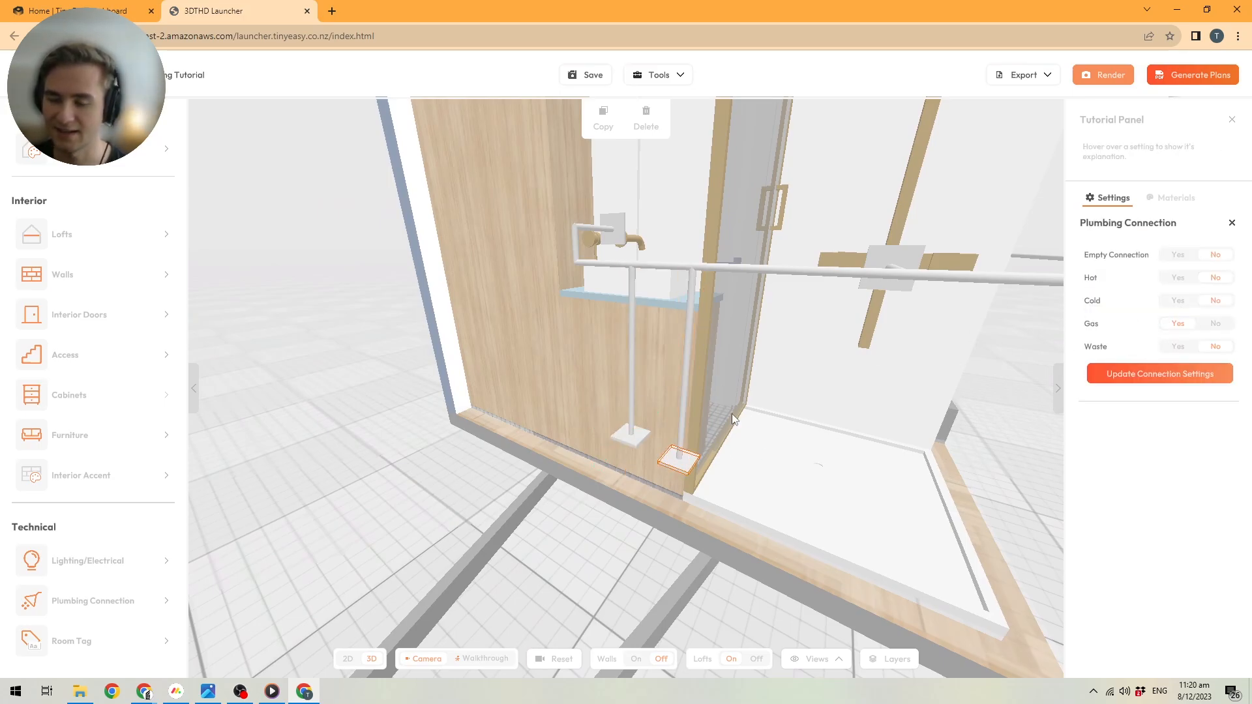
click(631, 435)
scroll(573, 390, up, 3)
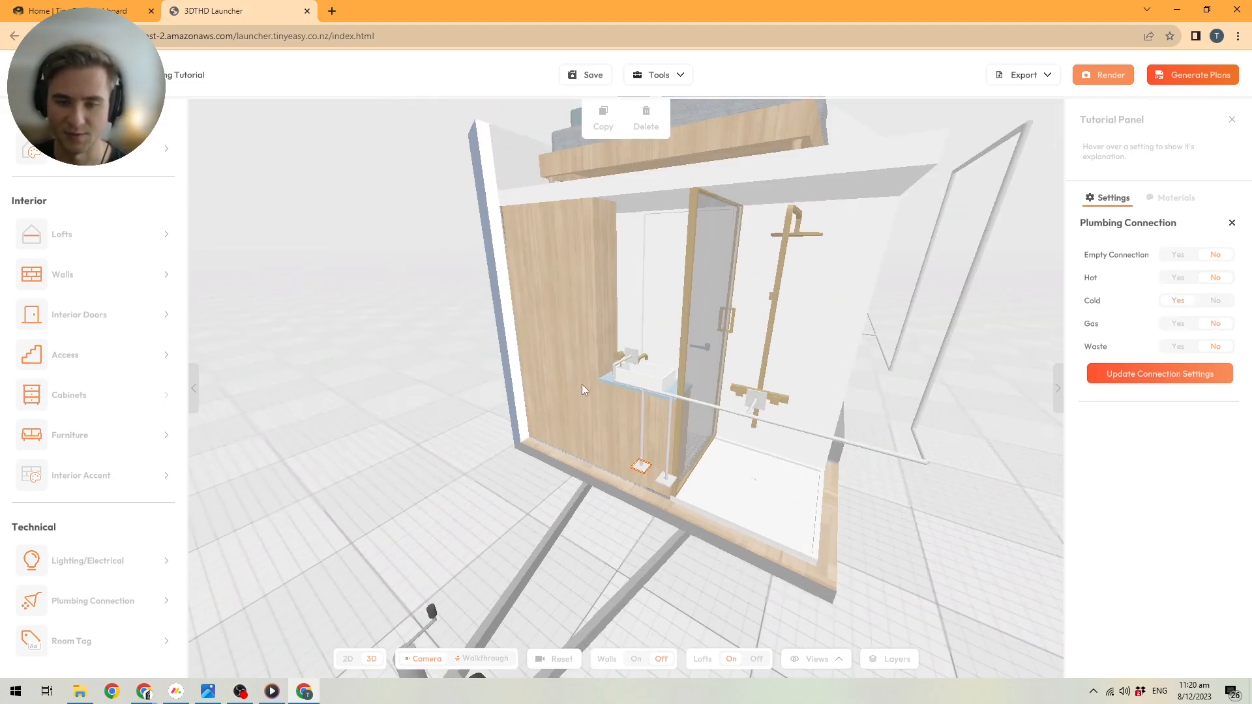
click(1149, 373)
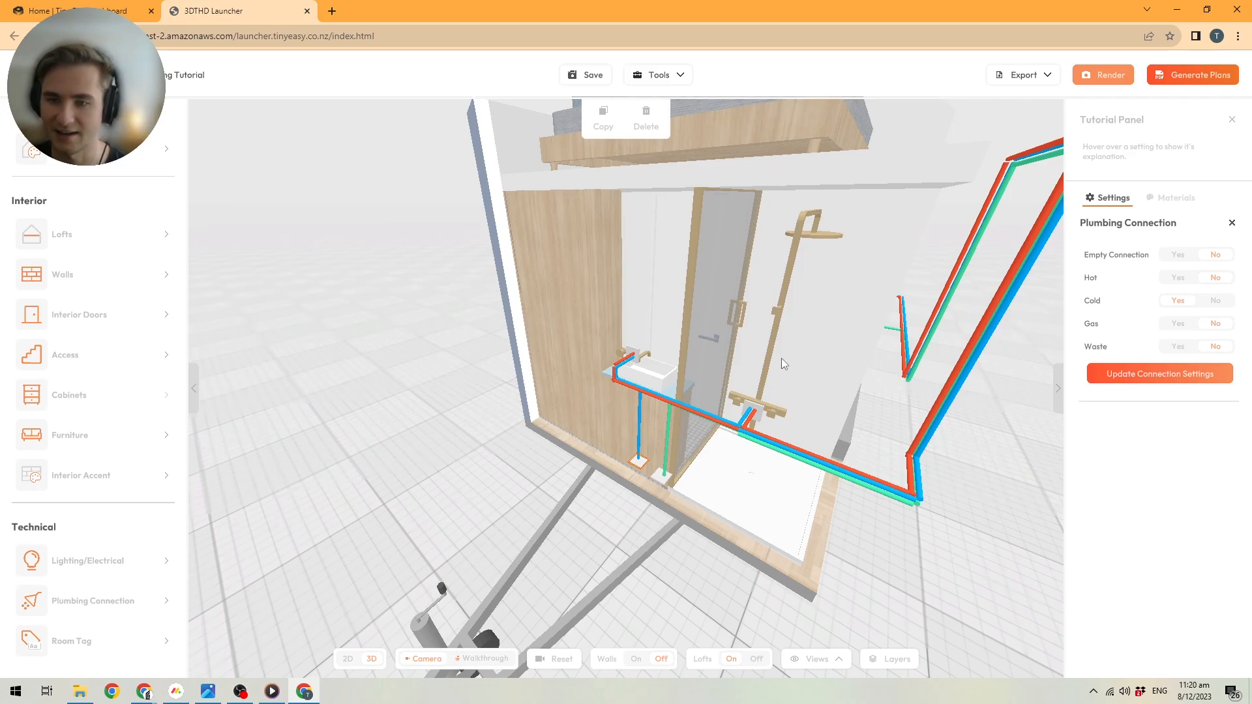
Examine the colour-coded hot, cold and gas pipes around the bathroom basin, shower and the two vertical supply pipes
scroll(782, 356, down, 5)
drag(783, 351, 716, 402)
drag(567, 426, 638, 345)
scroll(604, 356, up, 5)
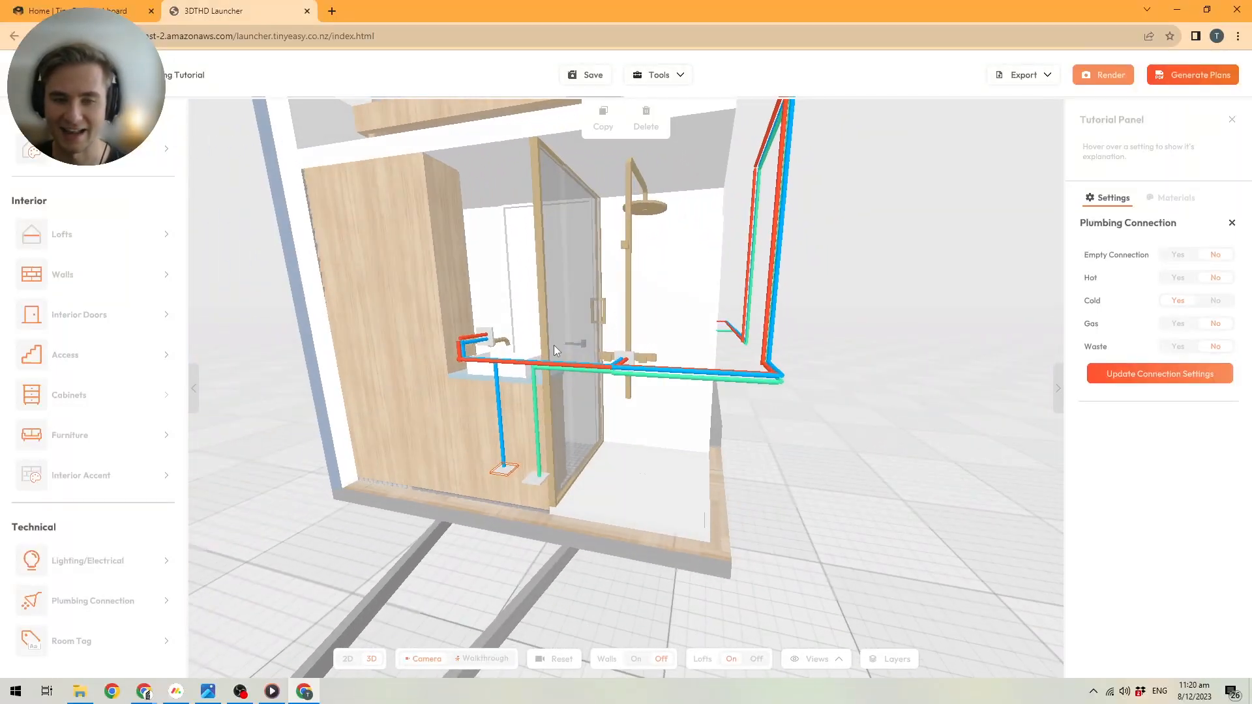
drag(554, 351, 601, 358)
scroll(587, 390, down, 2)
scroll(576, 363, down, 5)
scroll(595, 363, up, 5)
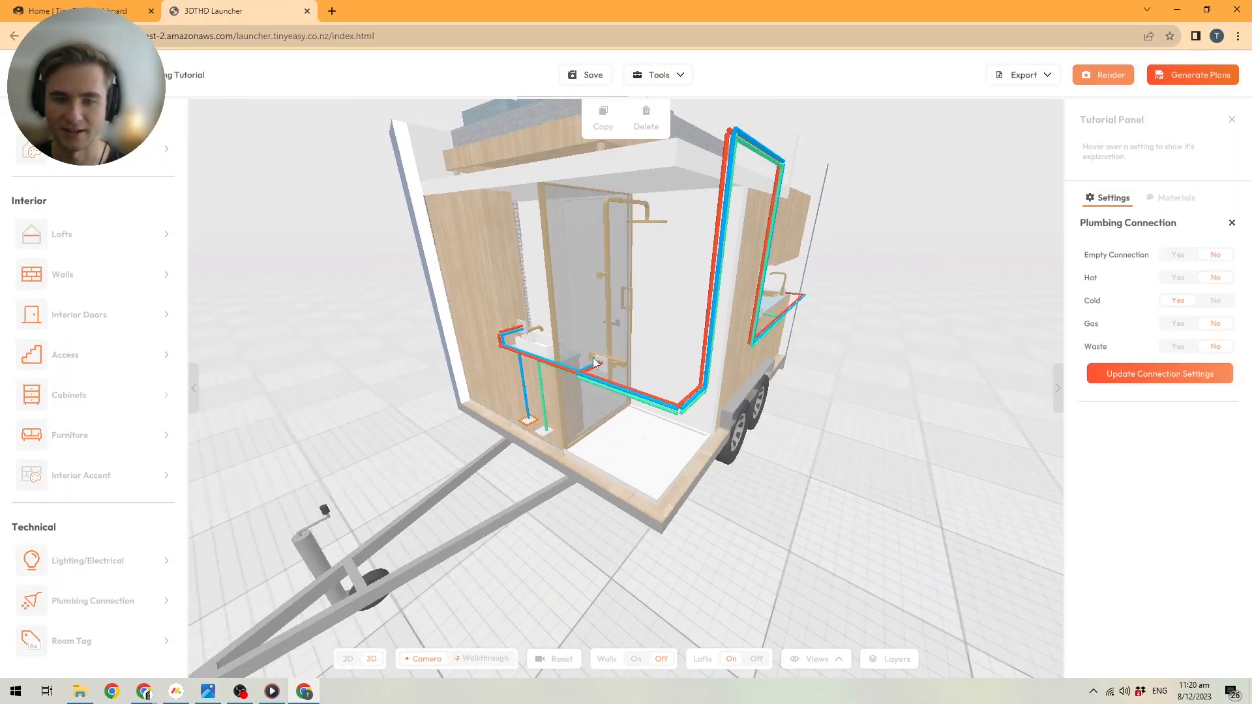
scroll(541, 336, up, 5)
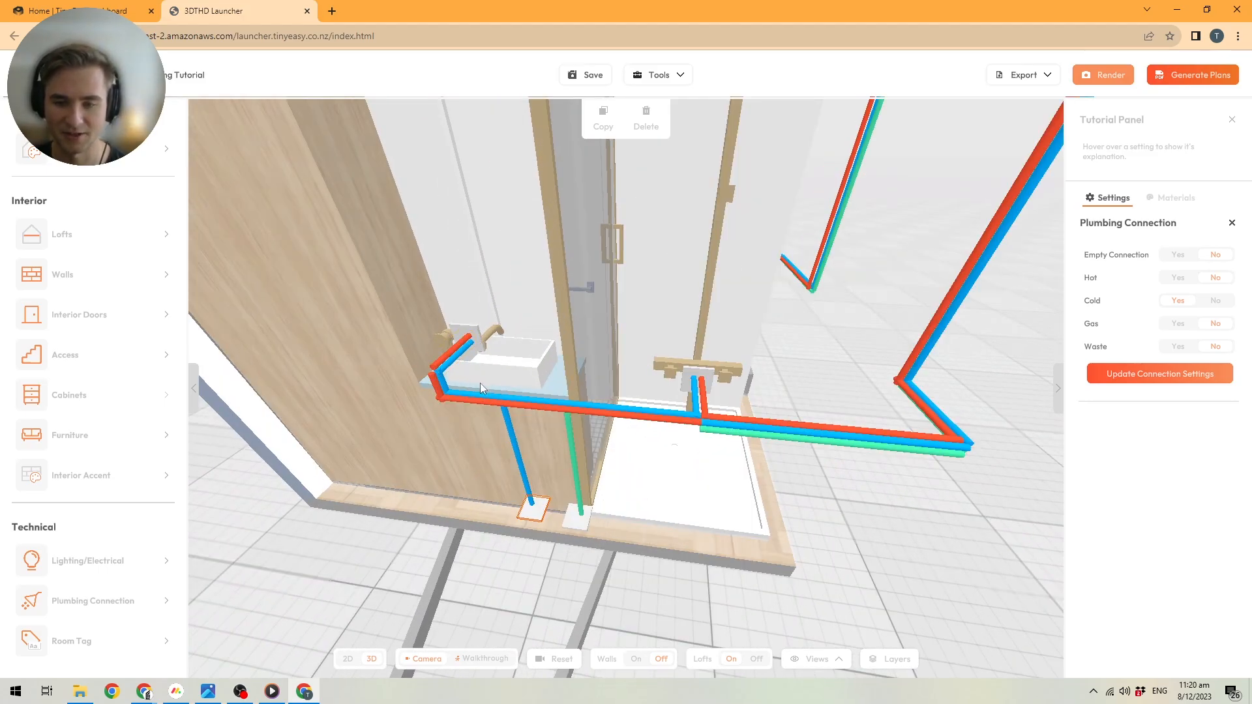
scroll(480, 382, down, 4)
Follow the colour-coded pipe run around the doorway to the kitchen and back to the bathroom basin
drag(623, 393, 350, 279)
scroll(404, 307, down, 5)
drag(734, 380, 660, 360)
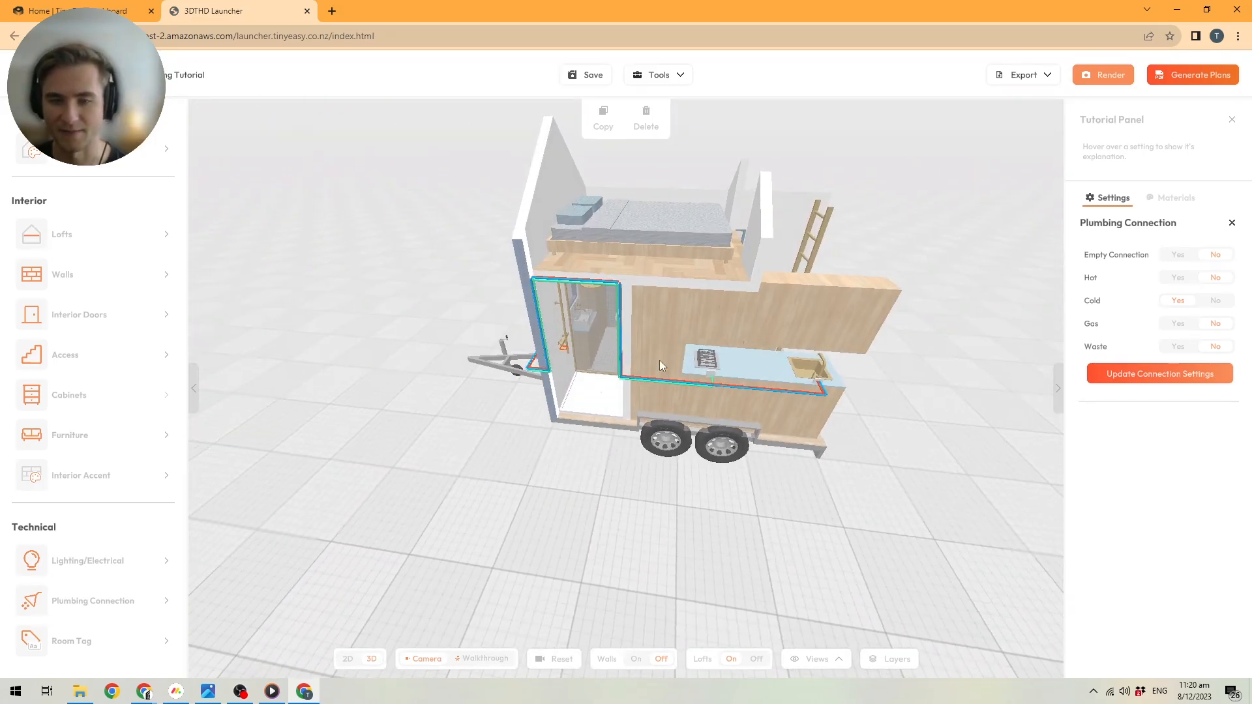
scroll(875, 379, up, 3)
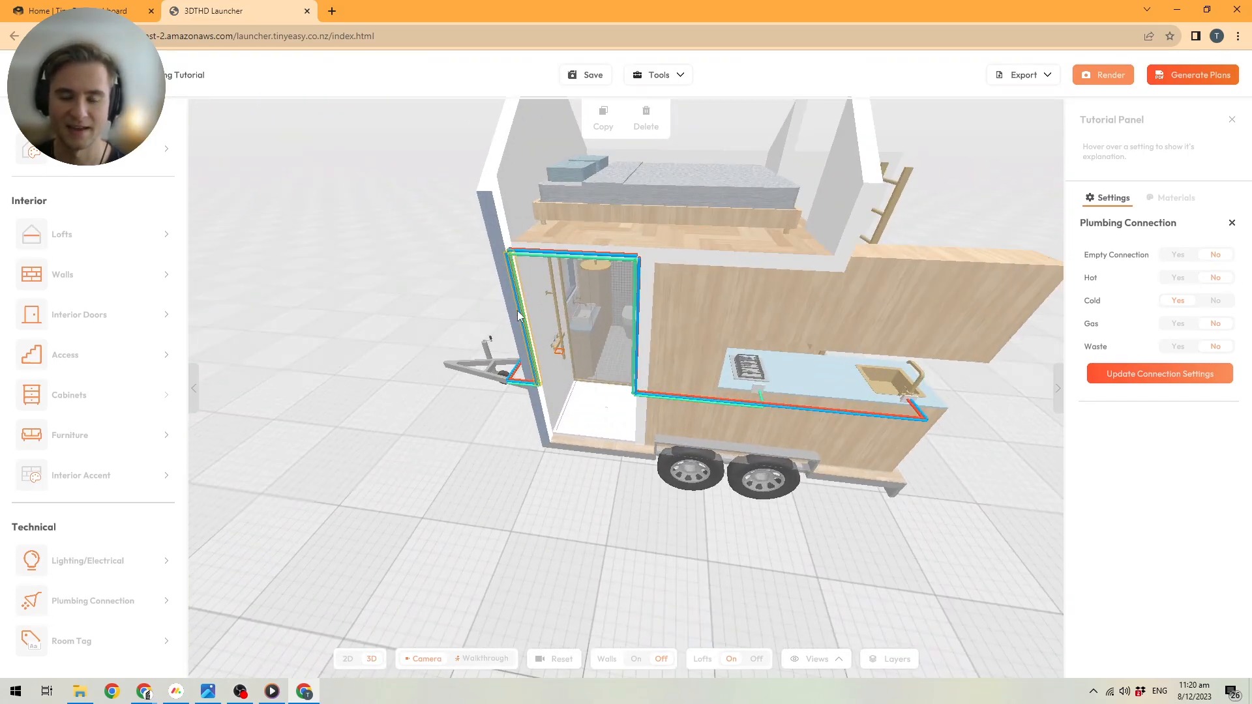
drag(493, 385, 613, 384)
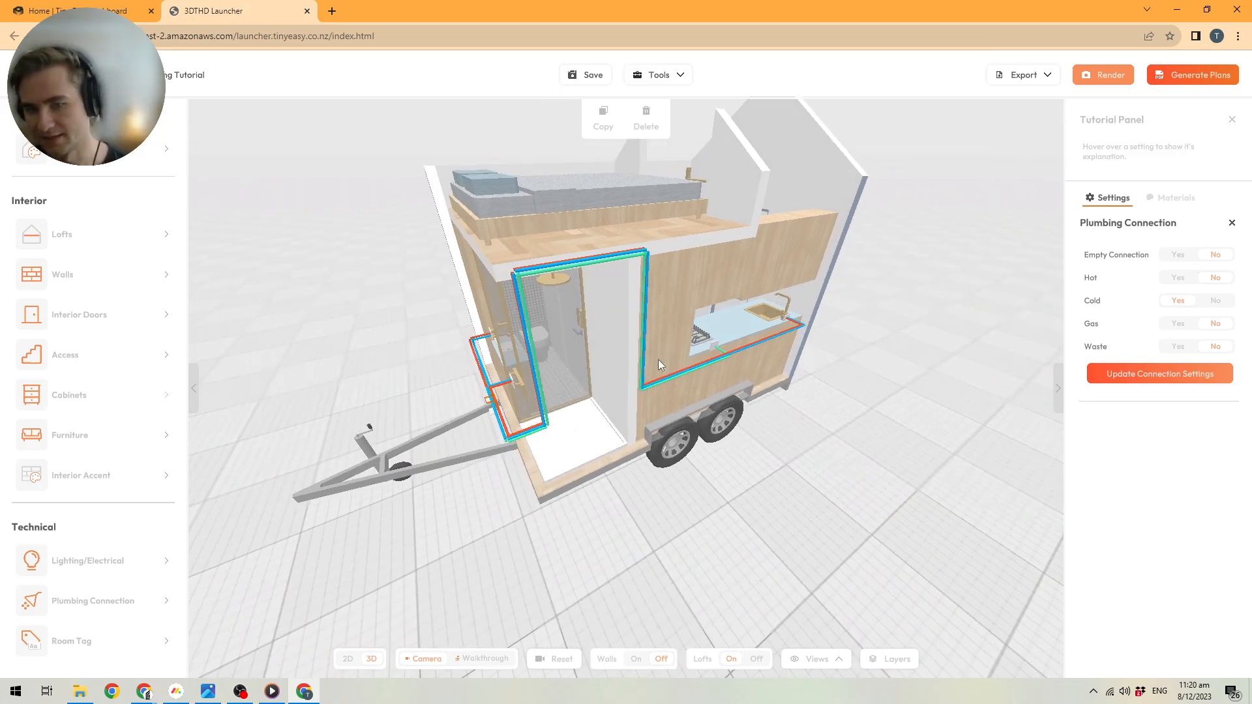
drag(617, 379, 710, 298)
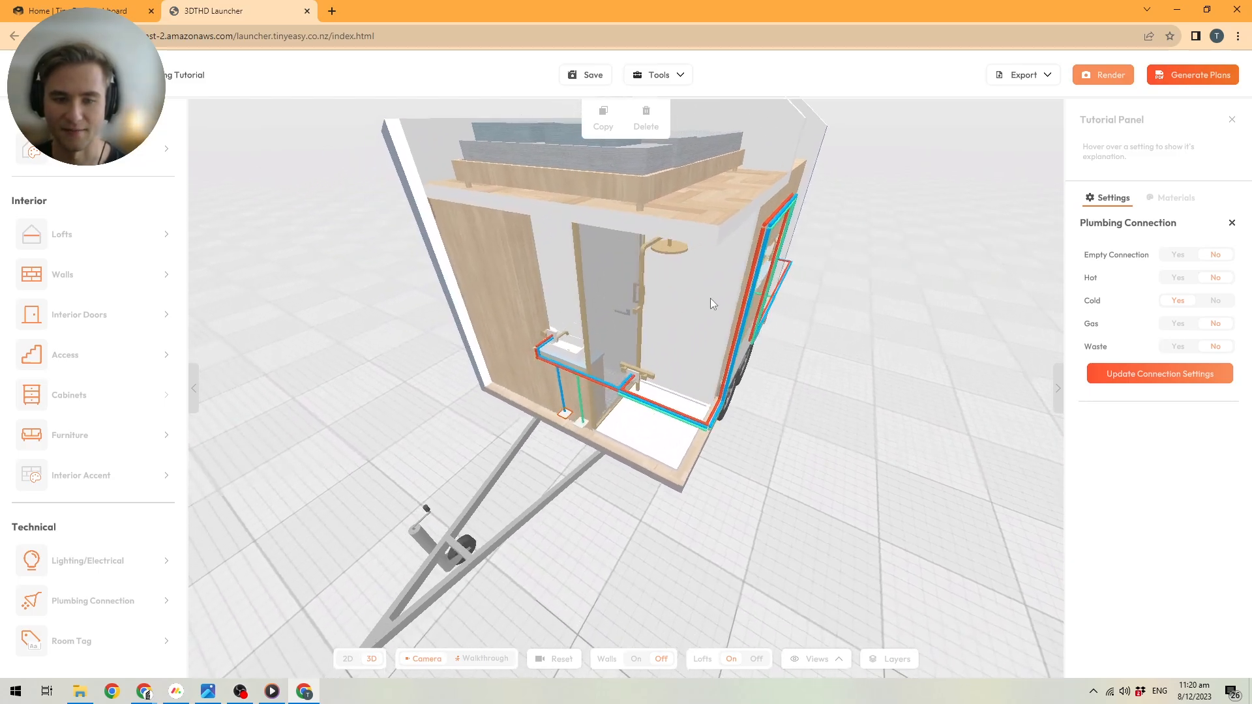
scroll(450, 377, up, 5)
drag(450, 377, 503, 339)
scroll(503, 342, down, 5)
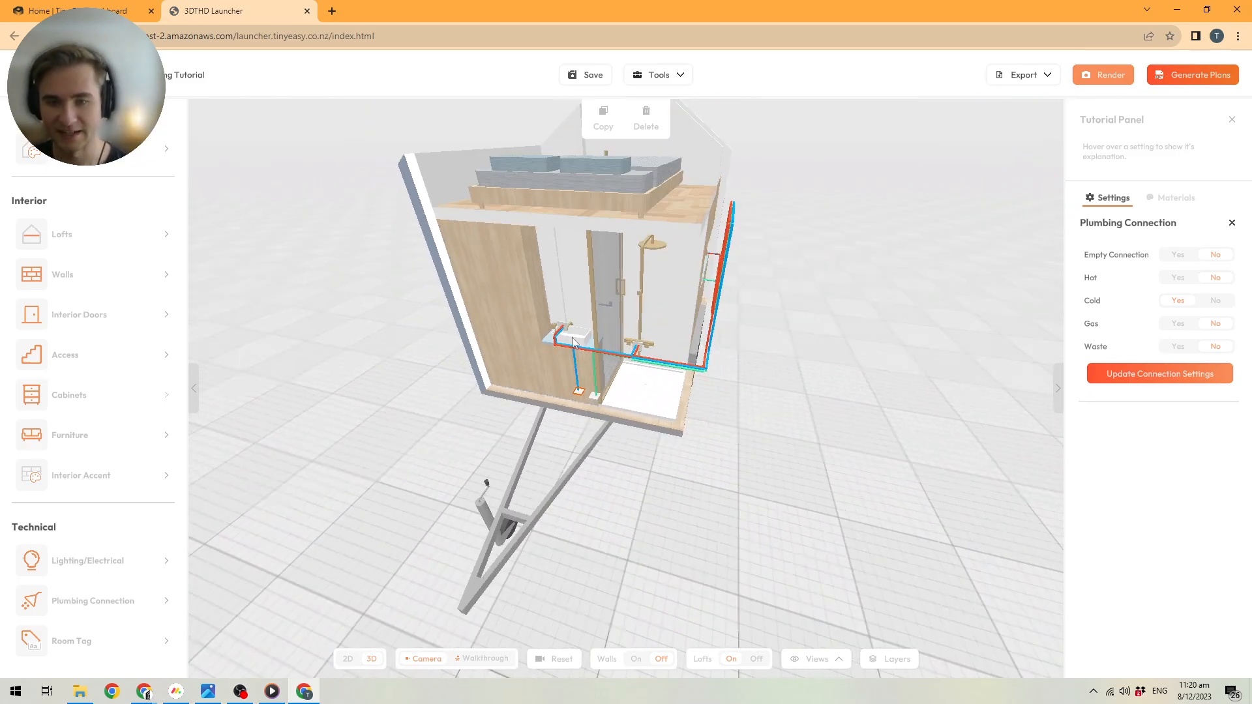
drag(487, 483, 512, 428)
scroll(746, 236, up, 4)
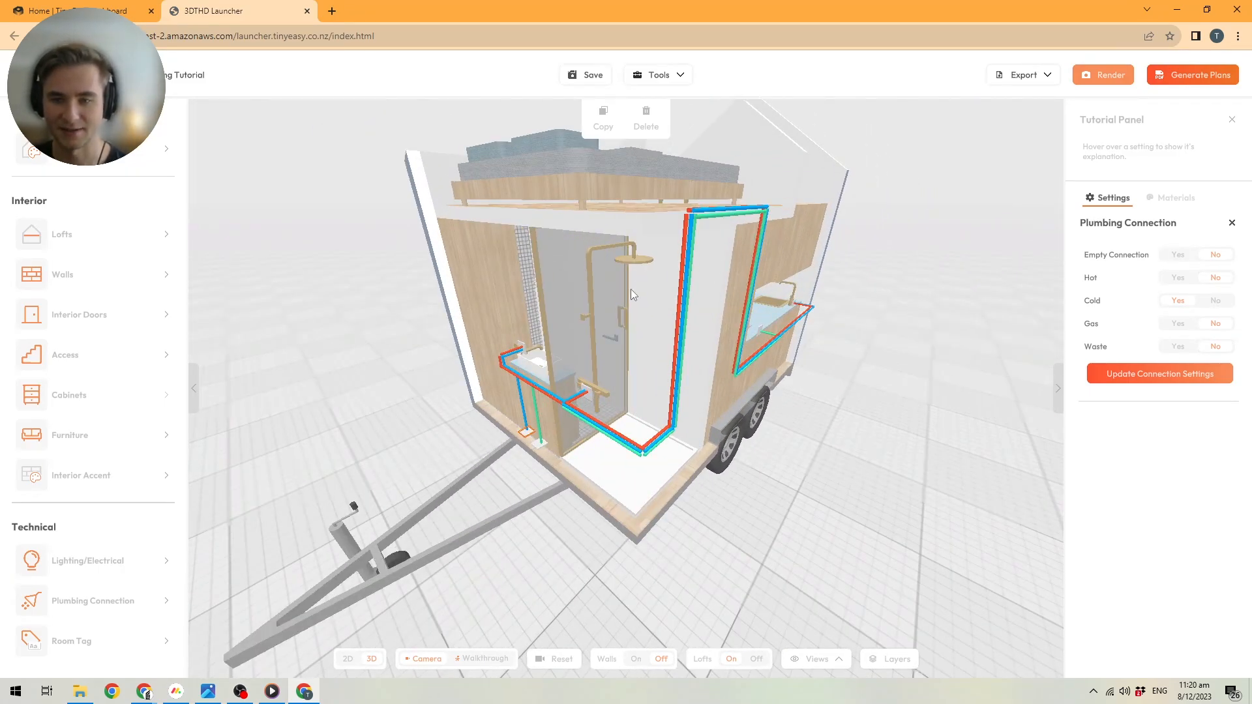
scroll(557, 327, up, 5)
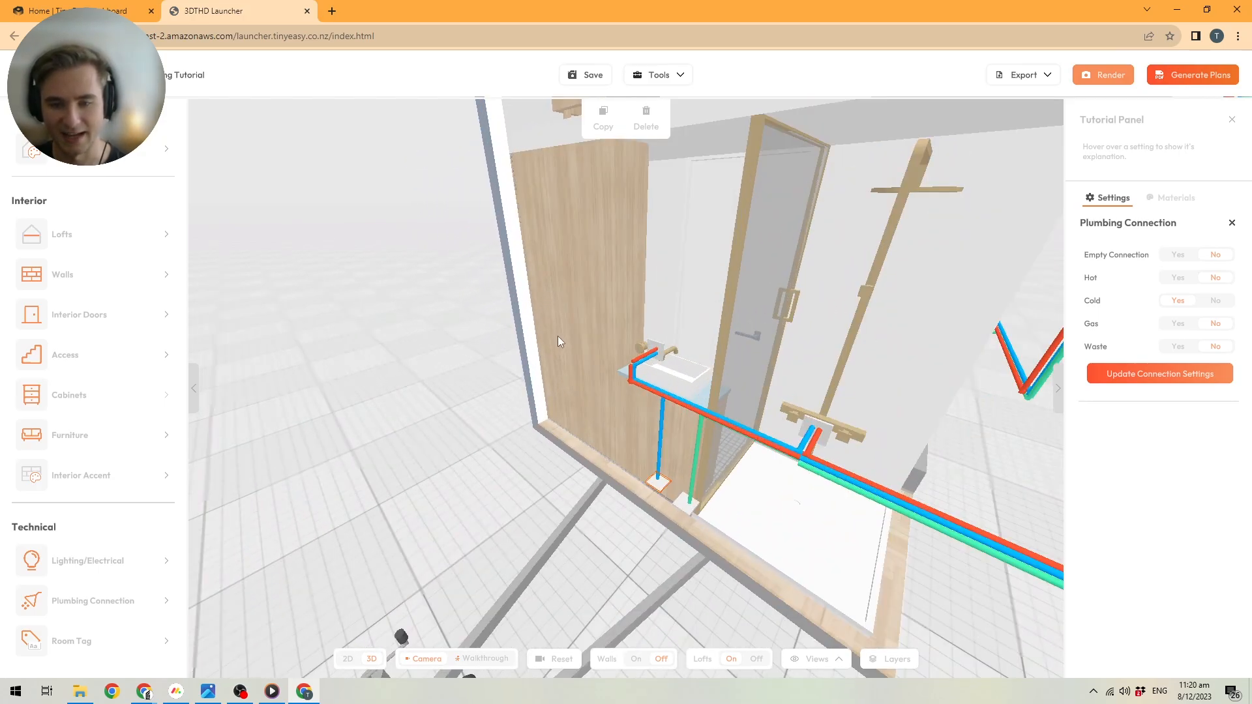
mouse_move(558, 336)
mouse_down()
mouse_move(733, 298)
mouse_move(570, 347)
mouse_up()
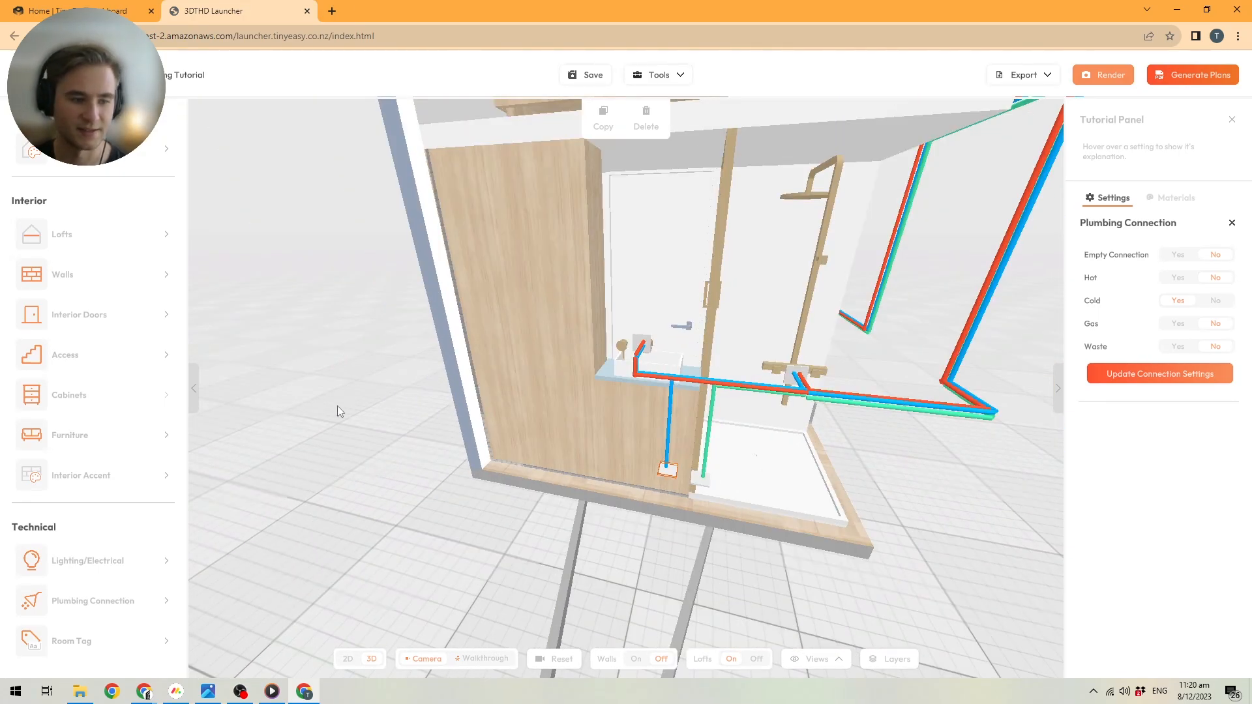
Show the walls and place a hot water heater on the exterior wall beside the window, 1' 9" above the wall's lower edge
click(636, 659)
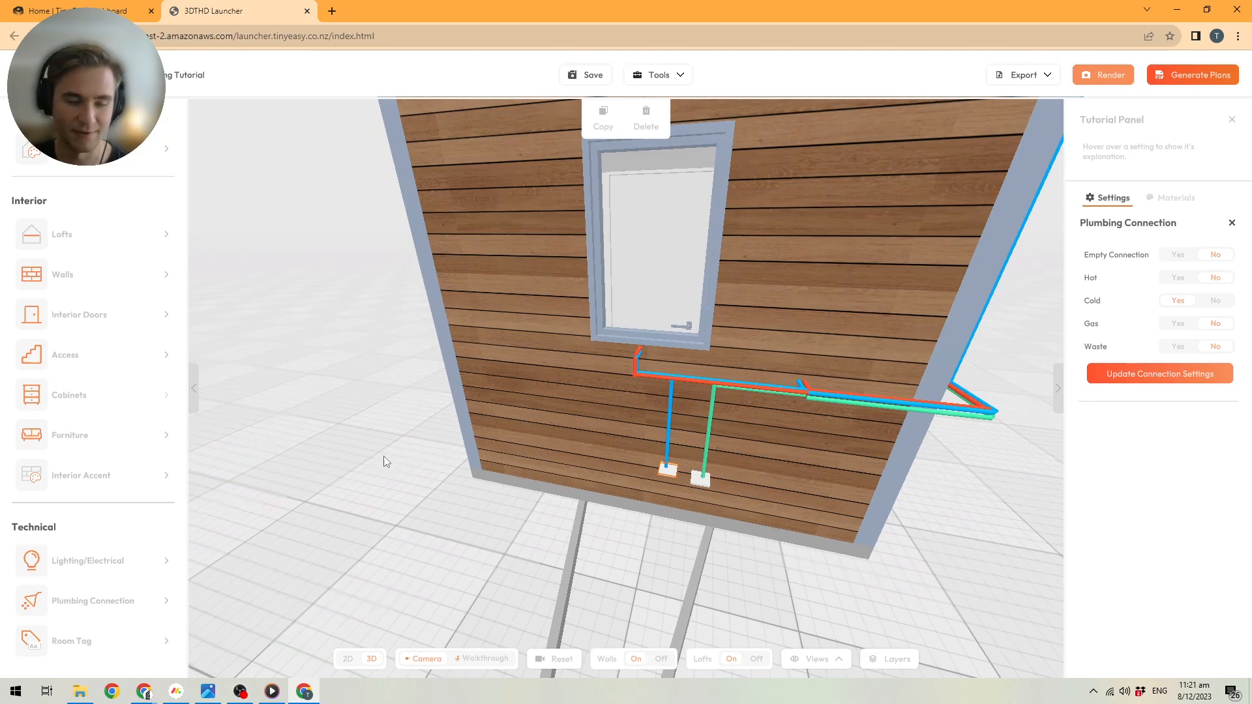
click(96, 564)
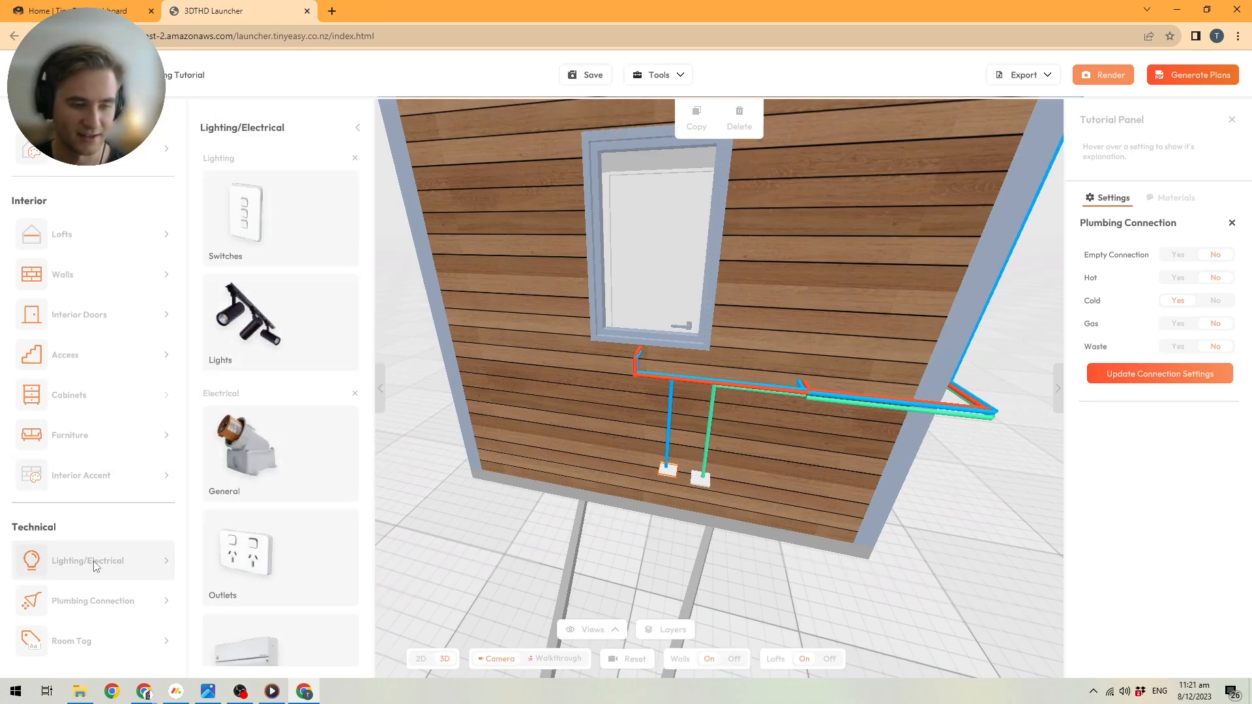
scroll(215, 449, down, 2)
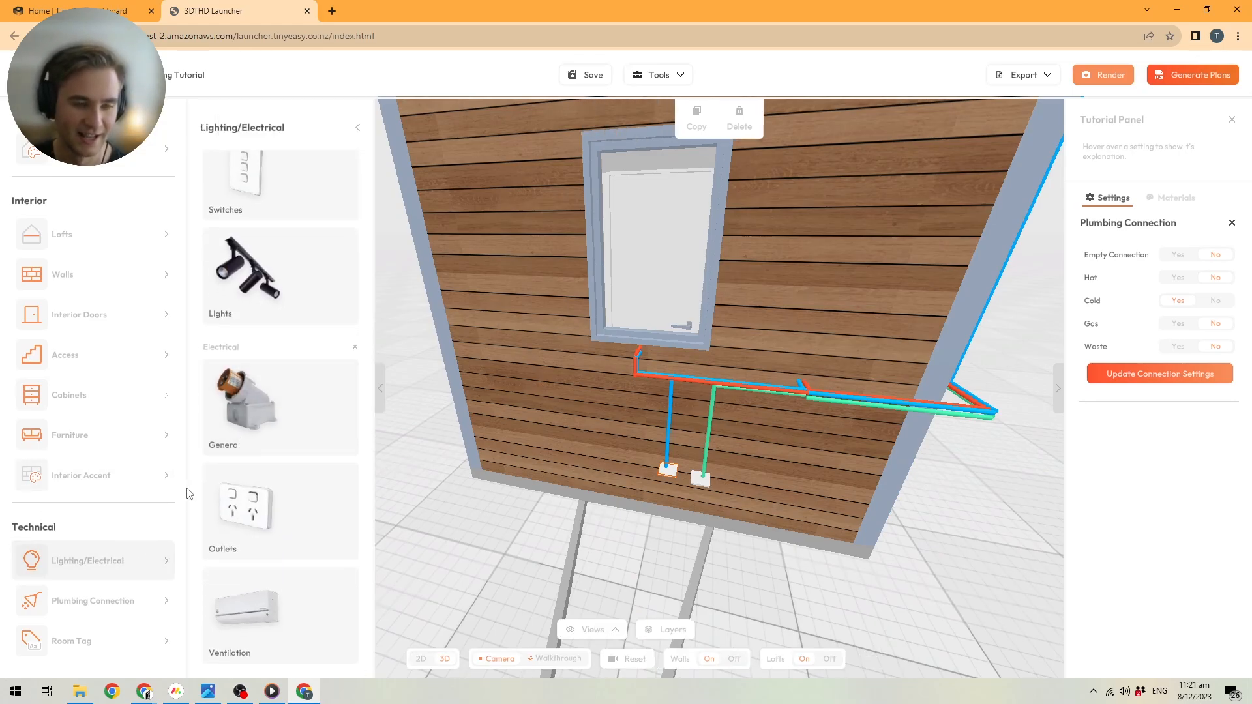
scroll(244, 467, up, 2)
scroll(264, 449, down, 1)
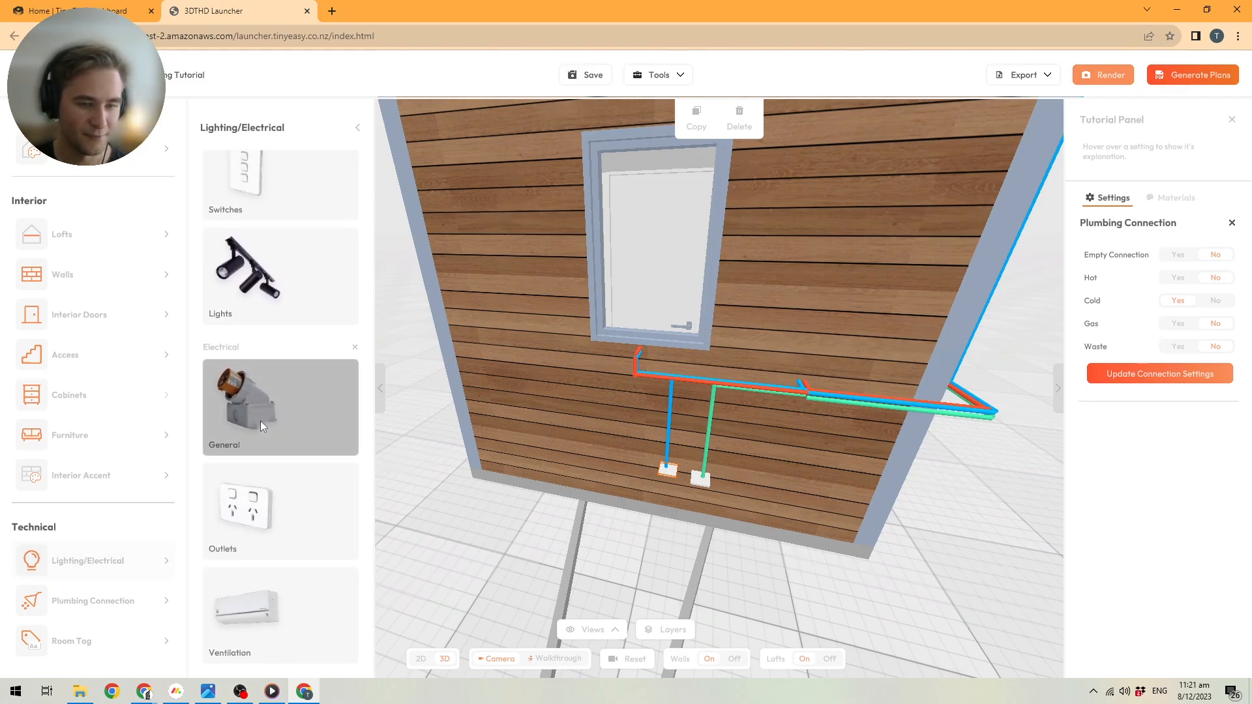
click(260, 421)
click(316, 472)
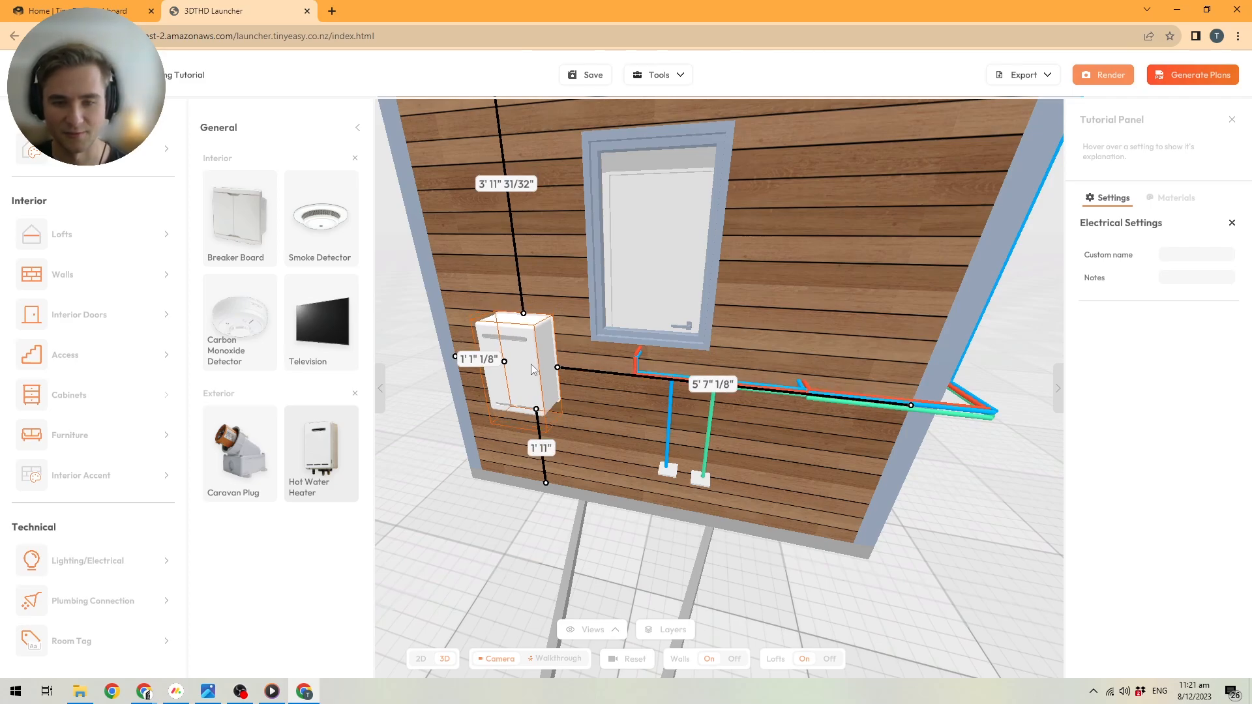
click(538, 378)
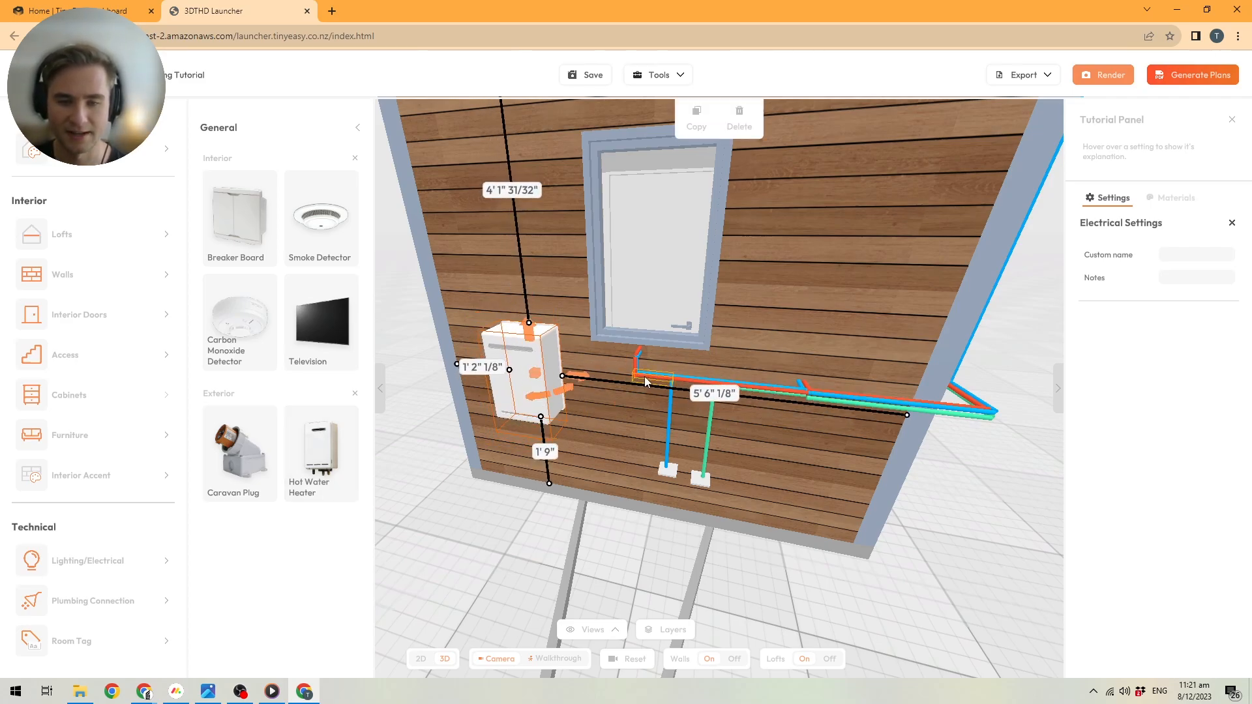
Extend the horizontal pipe beneath the window to the side of the hot water heater and create a plumbing connection on its end
scroll(613, 364, up, 2)
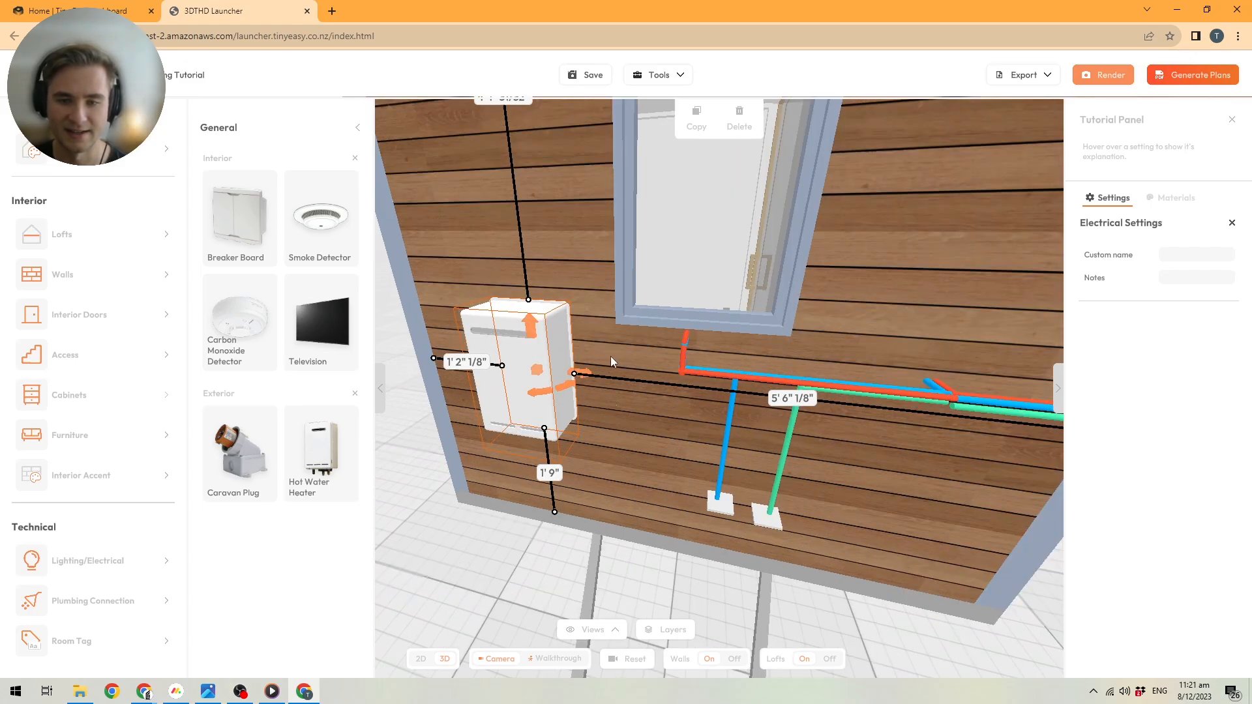
click(719, 373)
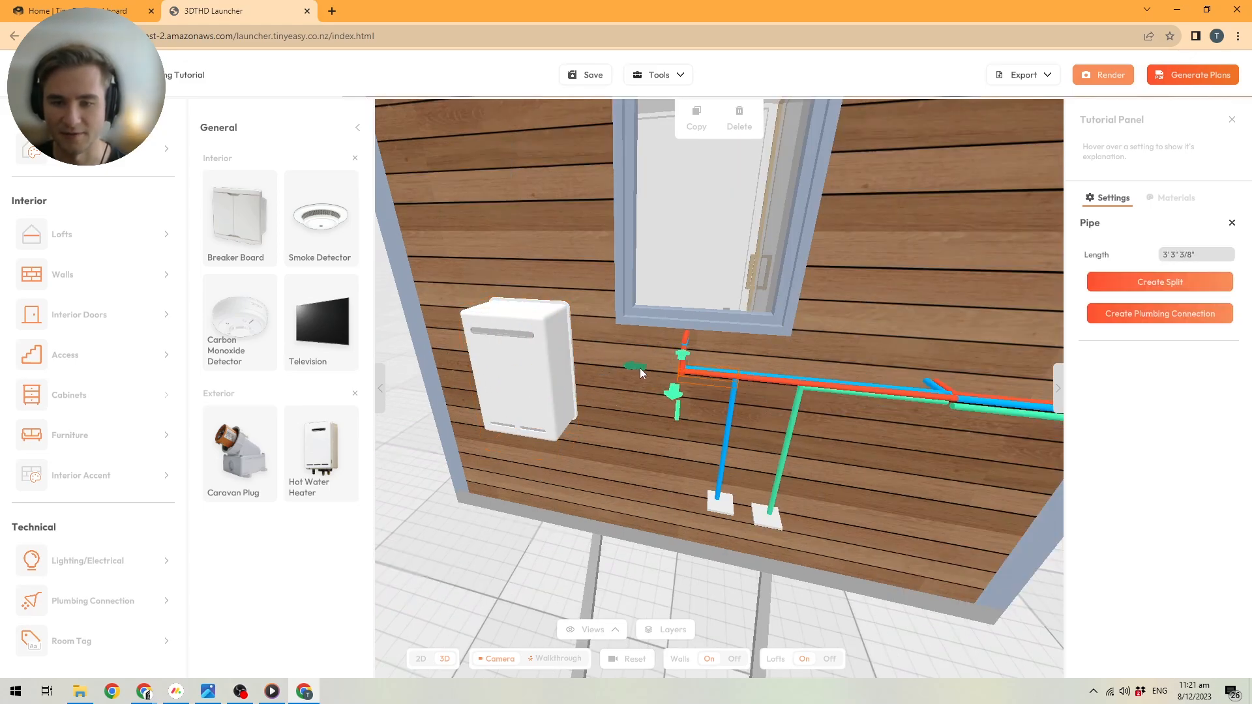
drag(641, 373, 549, 366)
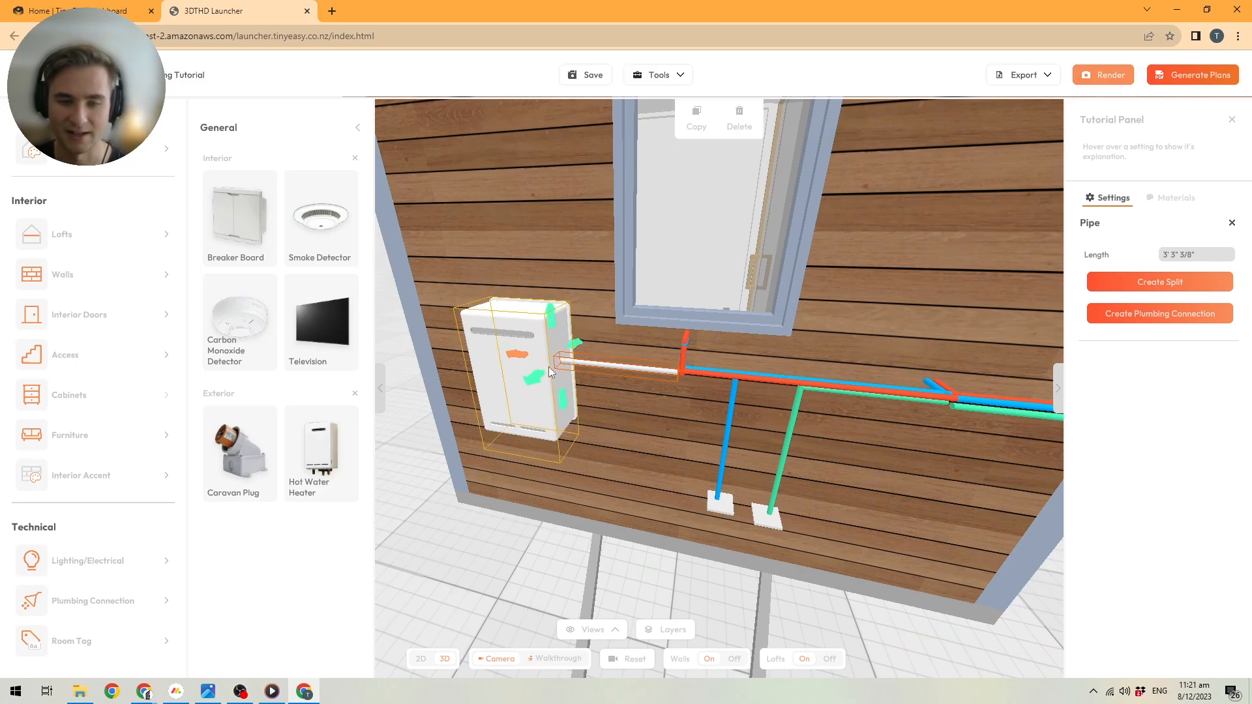
click(1121, 315)
Set Hot, Cold and Gas to Yes on the hot water heater's plumbing connection and update the connection settings
click(1178, 323)
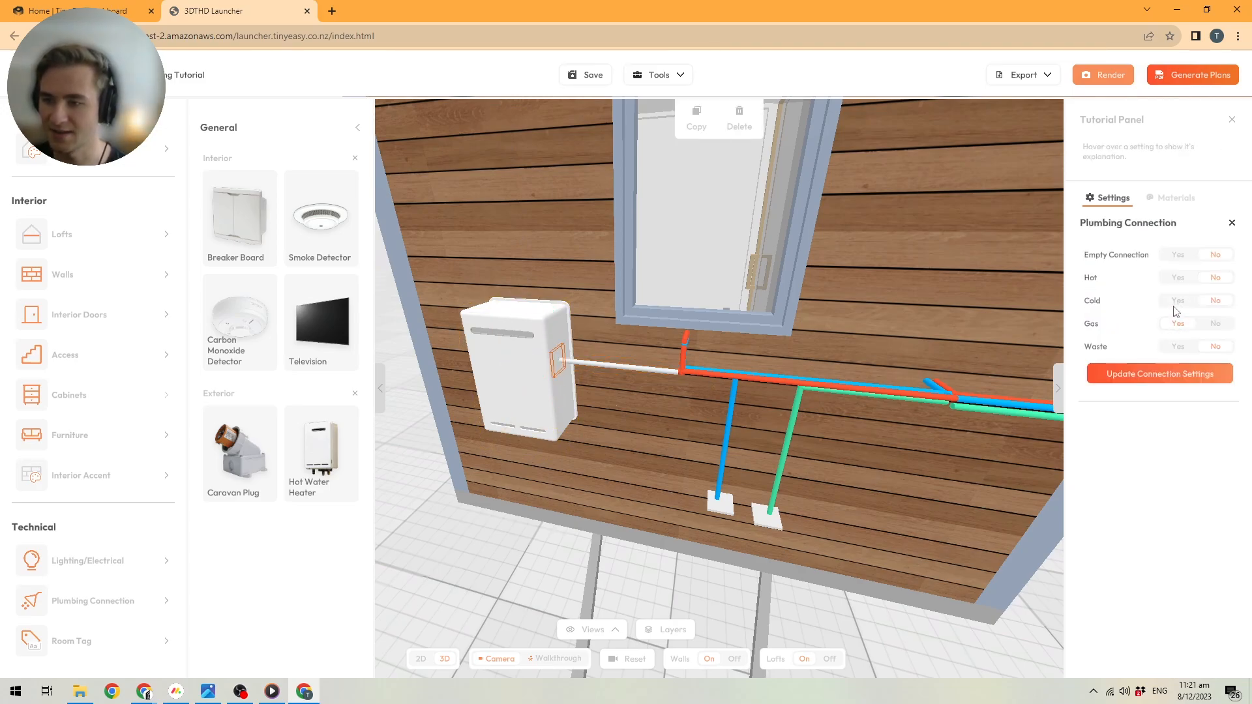
click(1178, 301)
click(1178, 277)
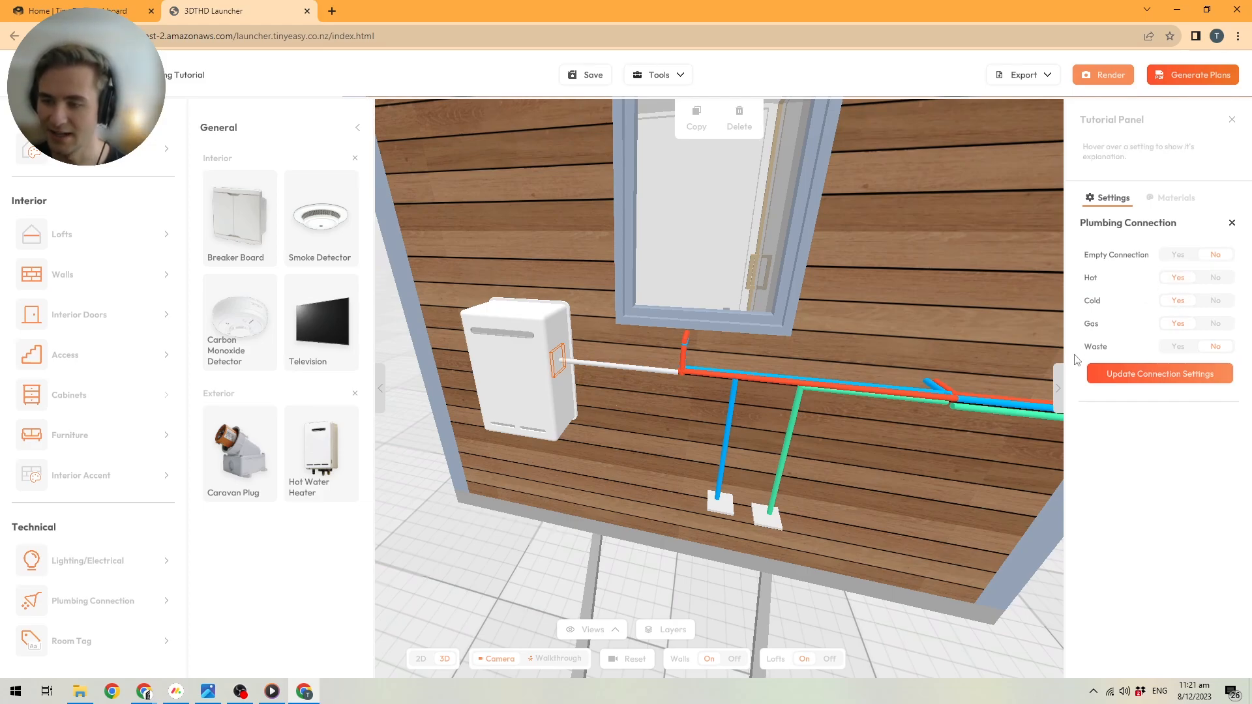
click(1132, 372)
drag(806, 393, 799, 369)
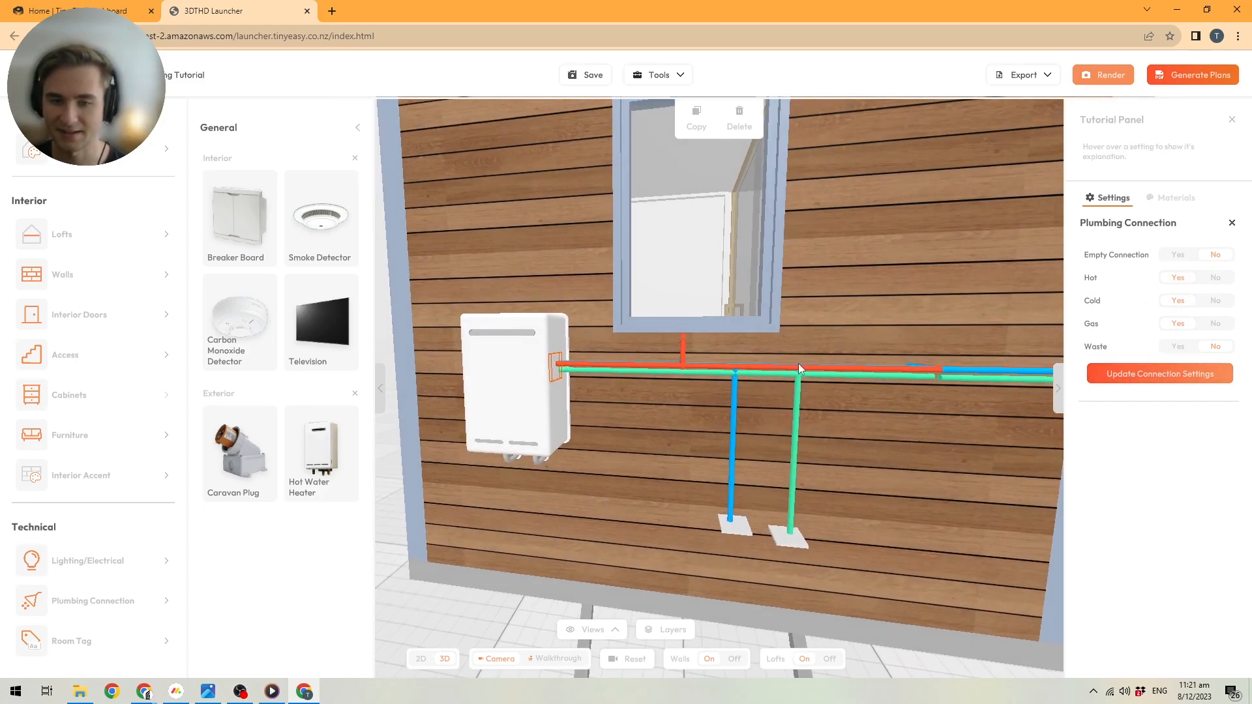
drag(614, 376, 595, 410)
scroll(556, 359, up, 3)
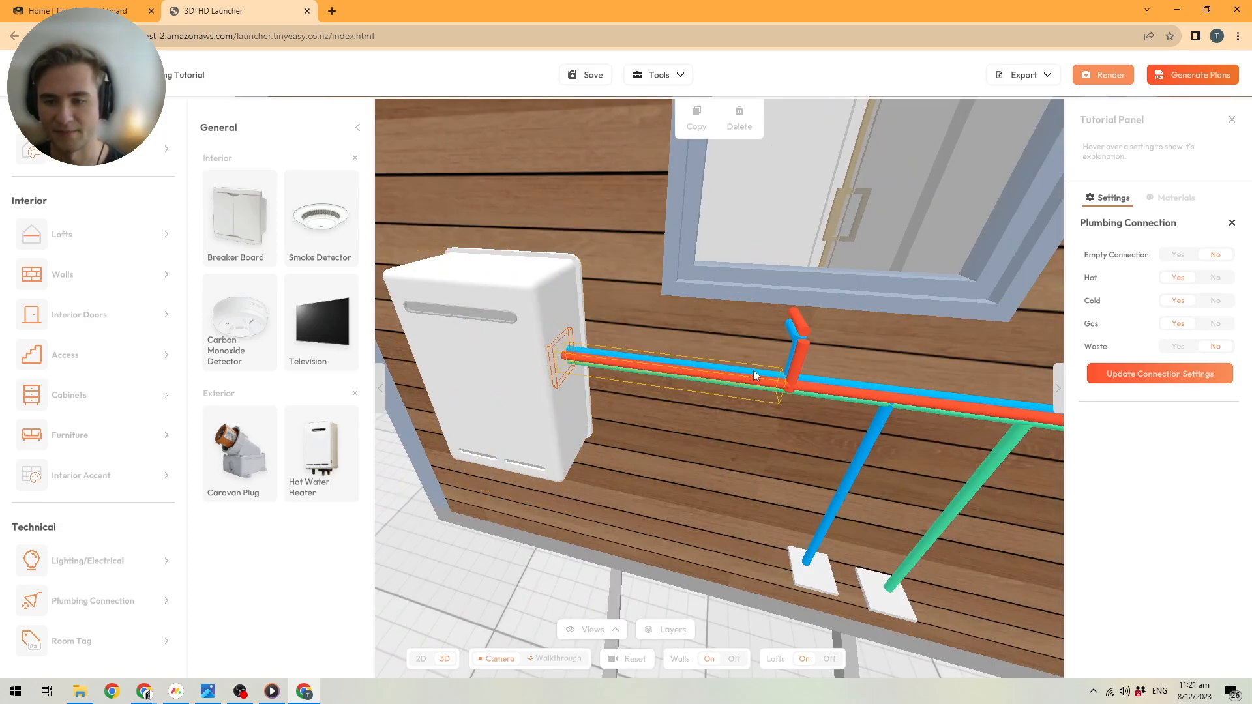
scroll(578, 370, down, 5)
scroll(576, 352, up, 5)
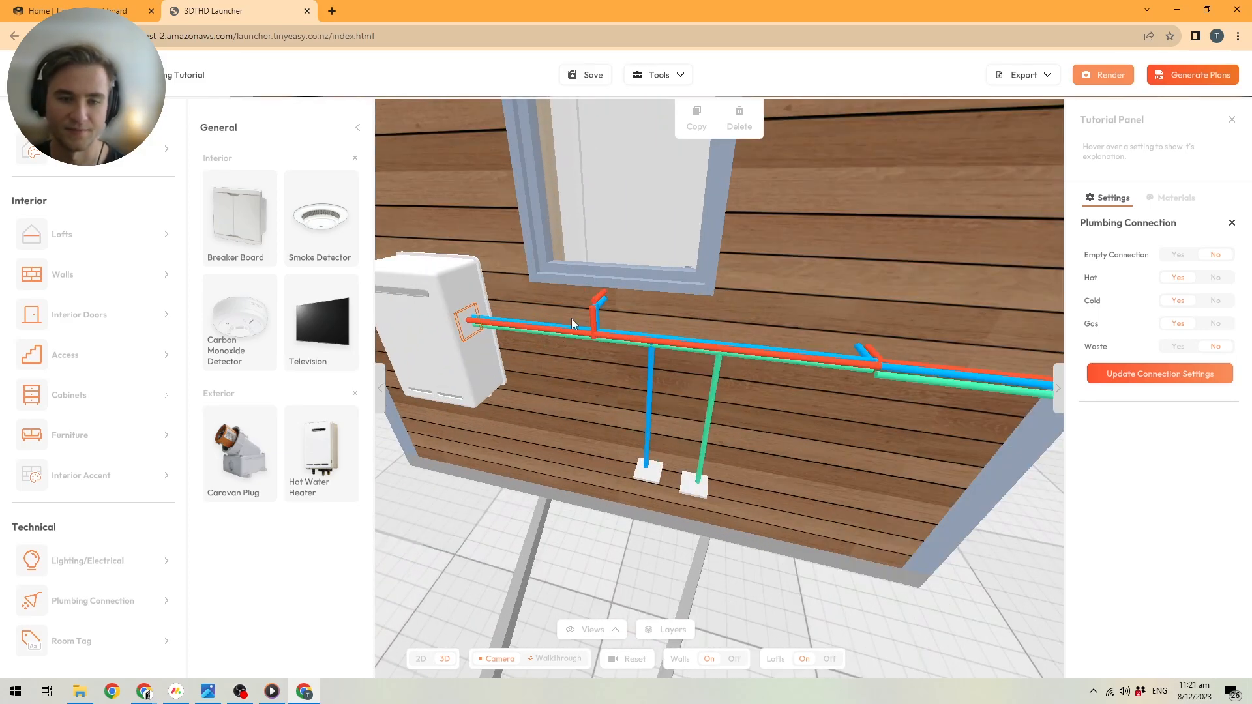
Examine how the hot, cold and gas pipes run from the supply inlets to the connection on the hot water heater
drag(574, 322, 492, 326)
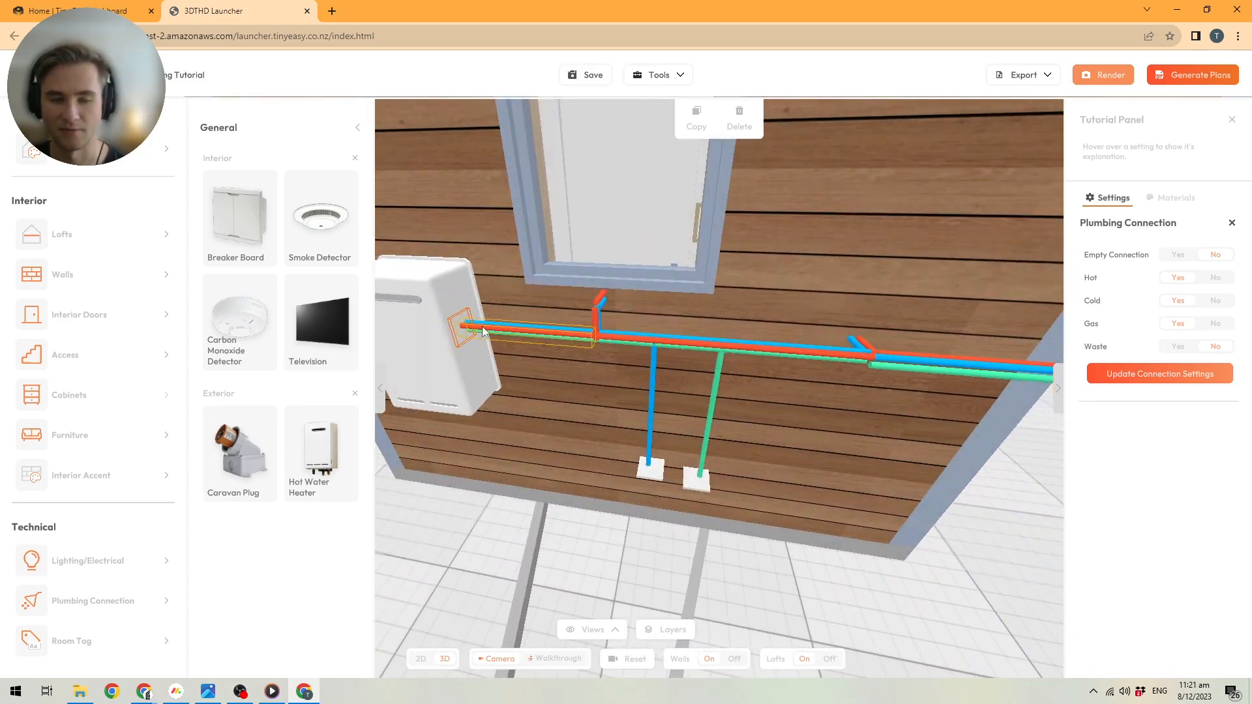
scroll(500, 322, down, 5)
drag(867, 388, 614, 315)
scroll(501, 375, up, 2)
scroll(443, 344, up, 2)
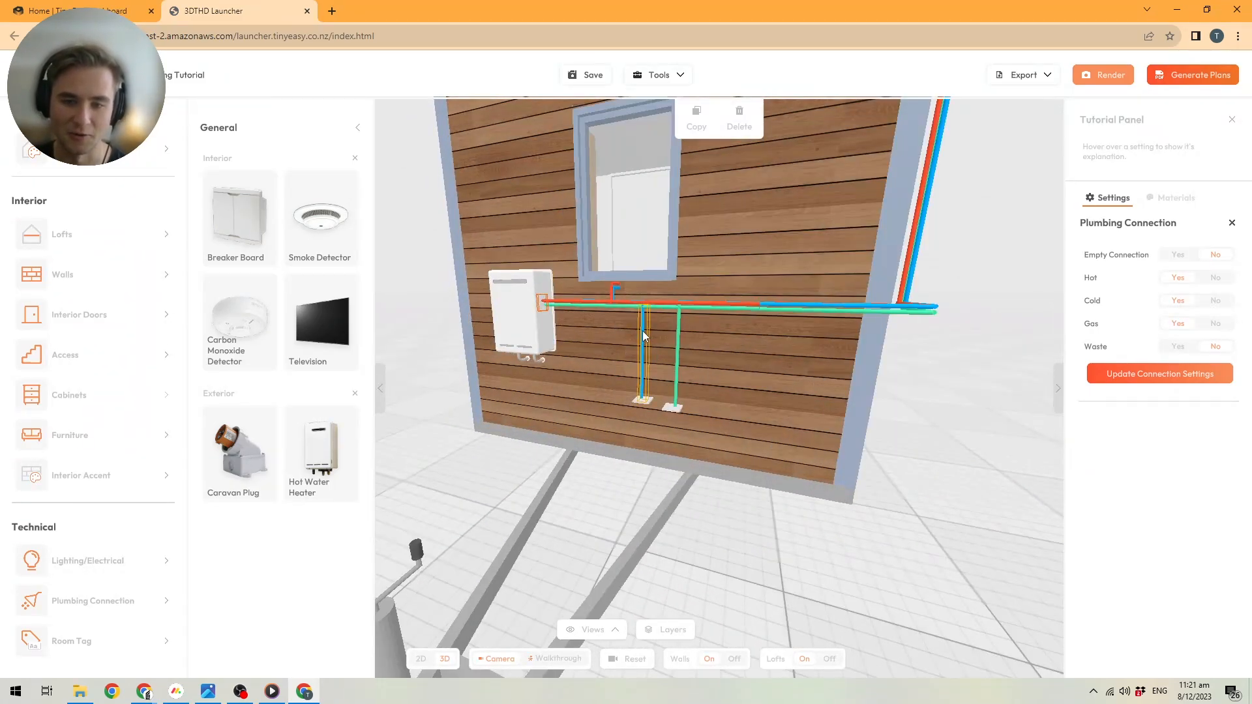
click(519, 327)
mouse_move(546, 311)
mouse_down()
mouse_move(570, 364)
mouse_move(529, 323)
mouse_up()
scroll(530, 323, up, 2)
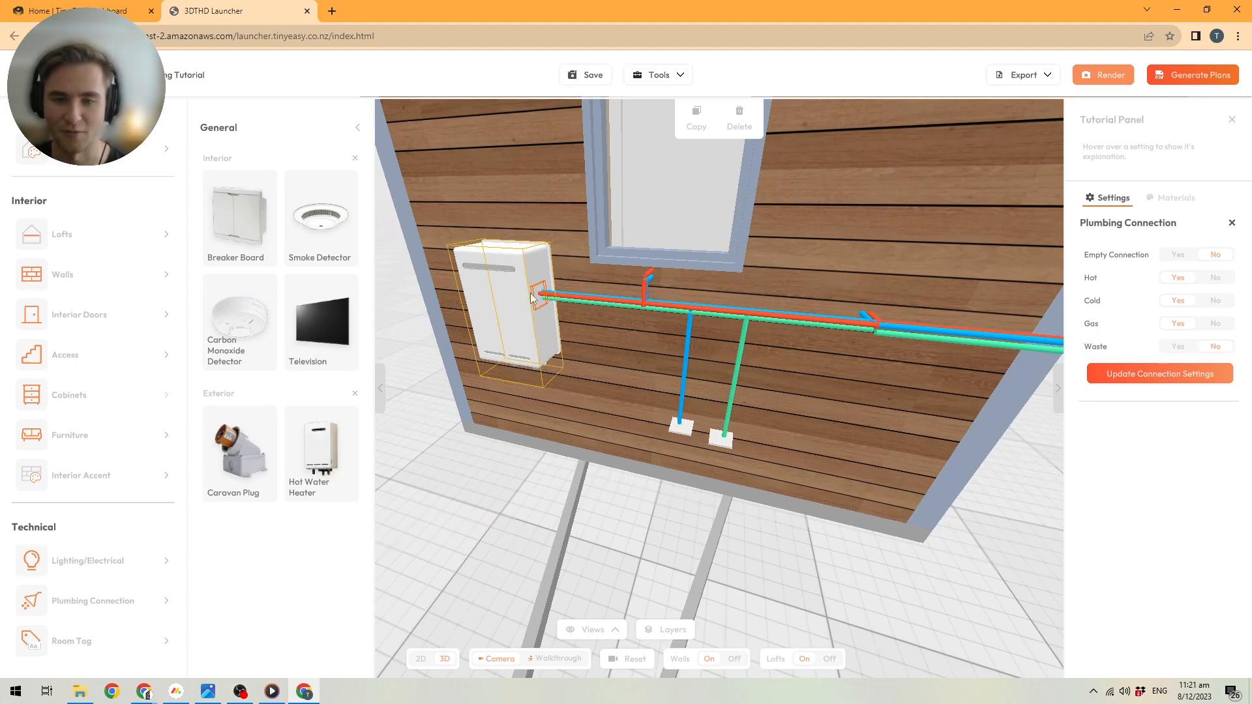
click(555, 331)
drag(556, 331, 541, 381)
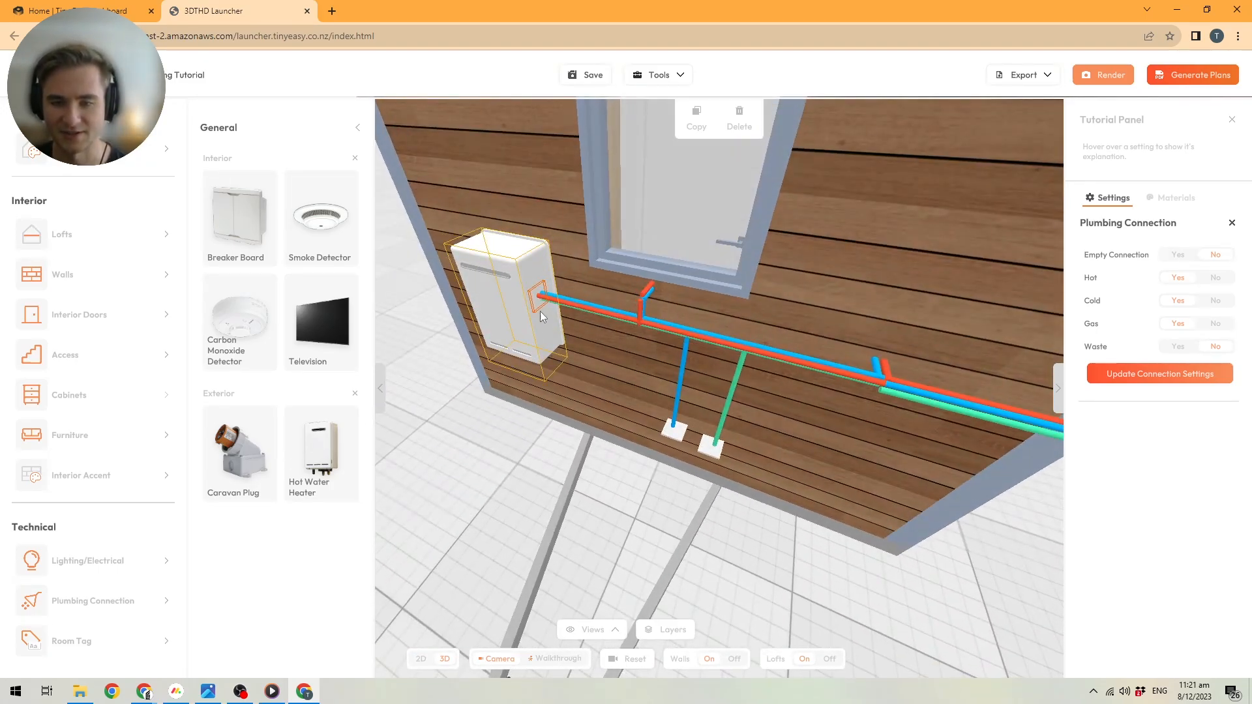
Deselect the plumbing connection, close the General item catalogue and save the design
drag(517, 260, 784, 392)
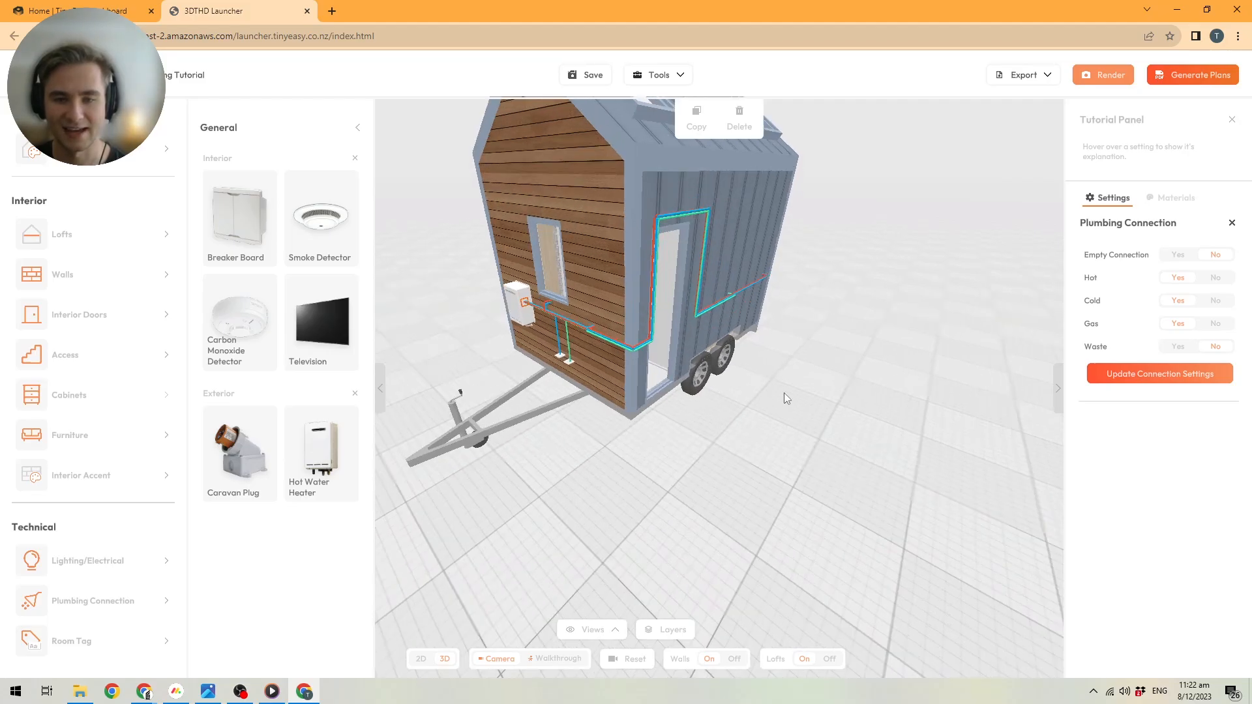
click(784, 393)
drag(698, 325, 756, 463)
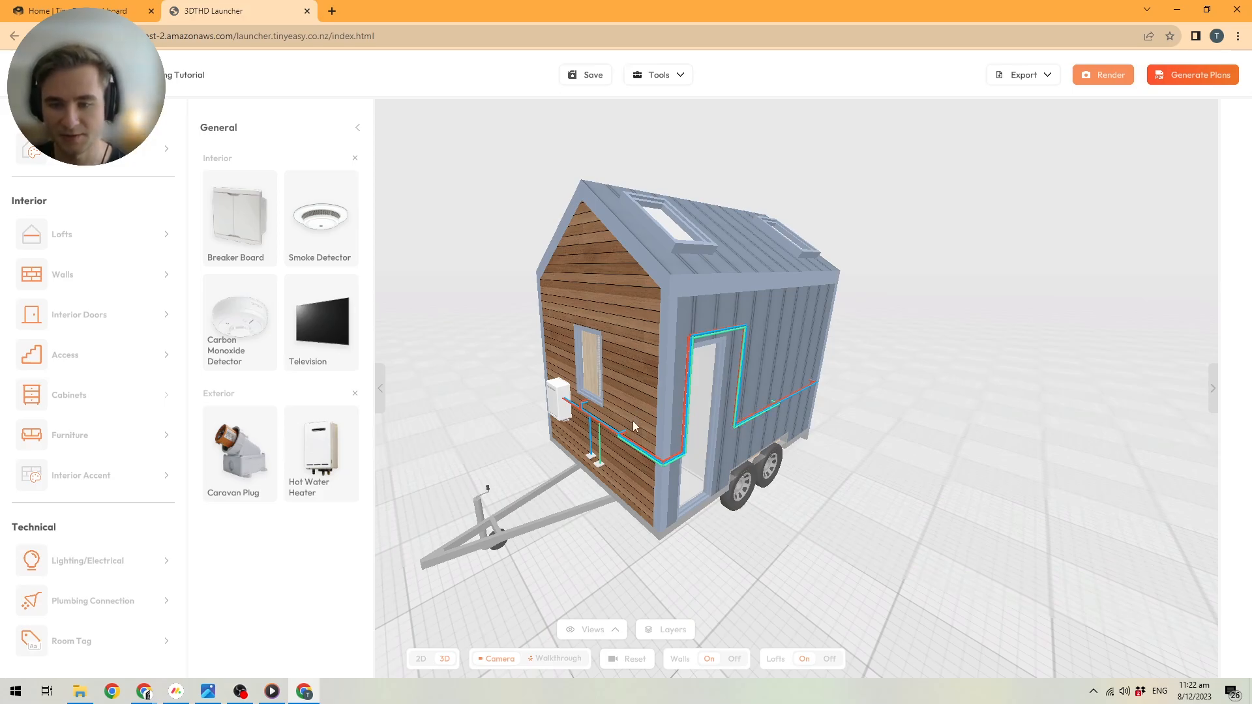
click(381, 390)
click(587, 74)
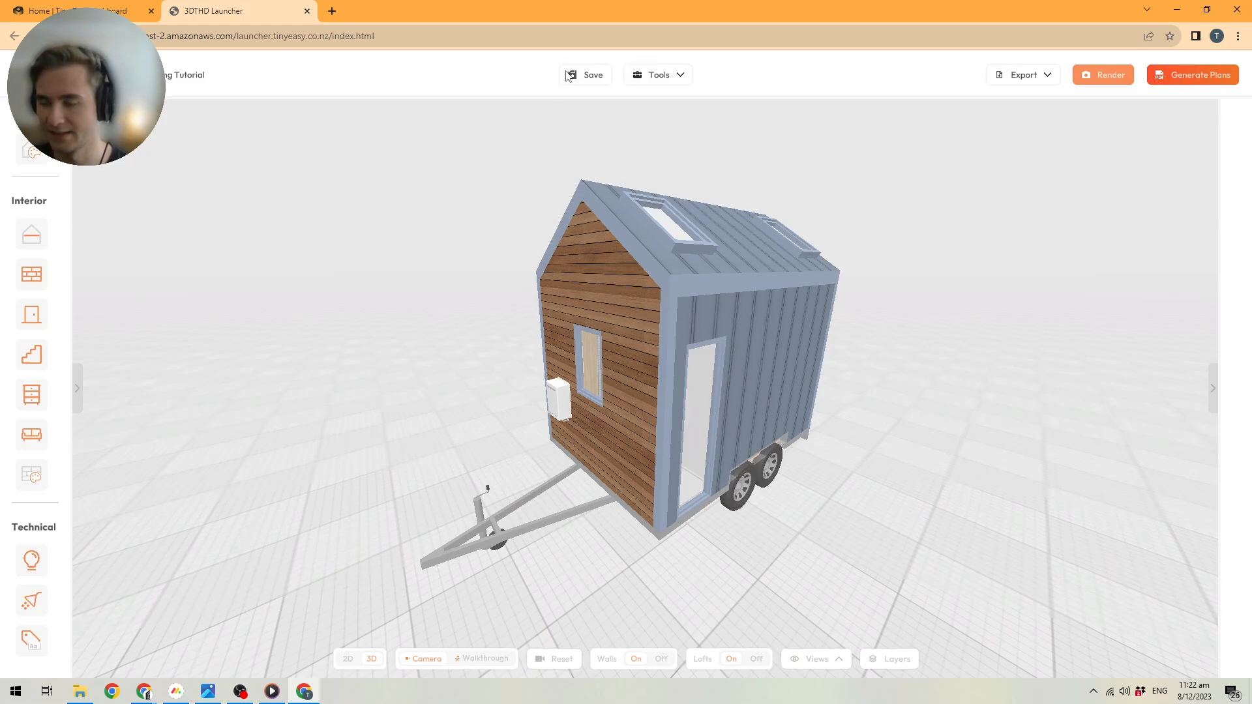
Prepare the plan export with Plumbing as the only included page, setting every other page from Cover Page to Cabinetry to No
click(1190, 78)
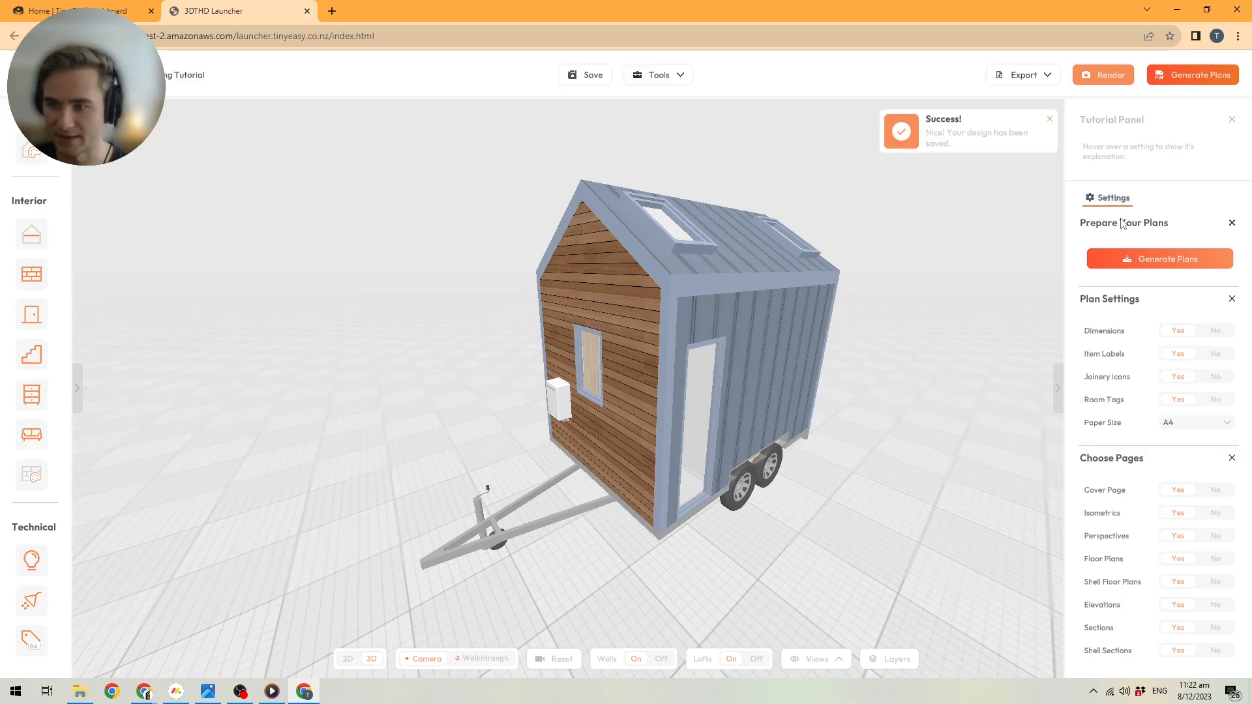
scroll(1121, 220, down, 1)
scroll(1121, 225, down, 1)
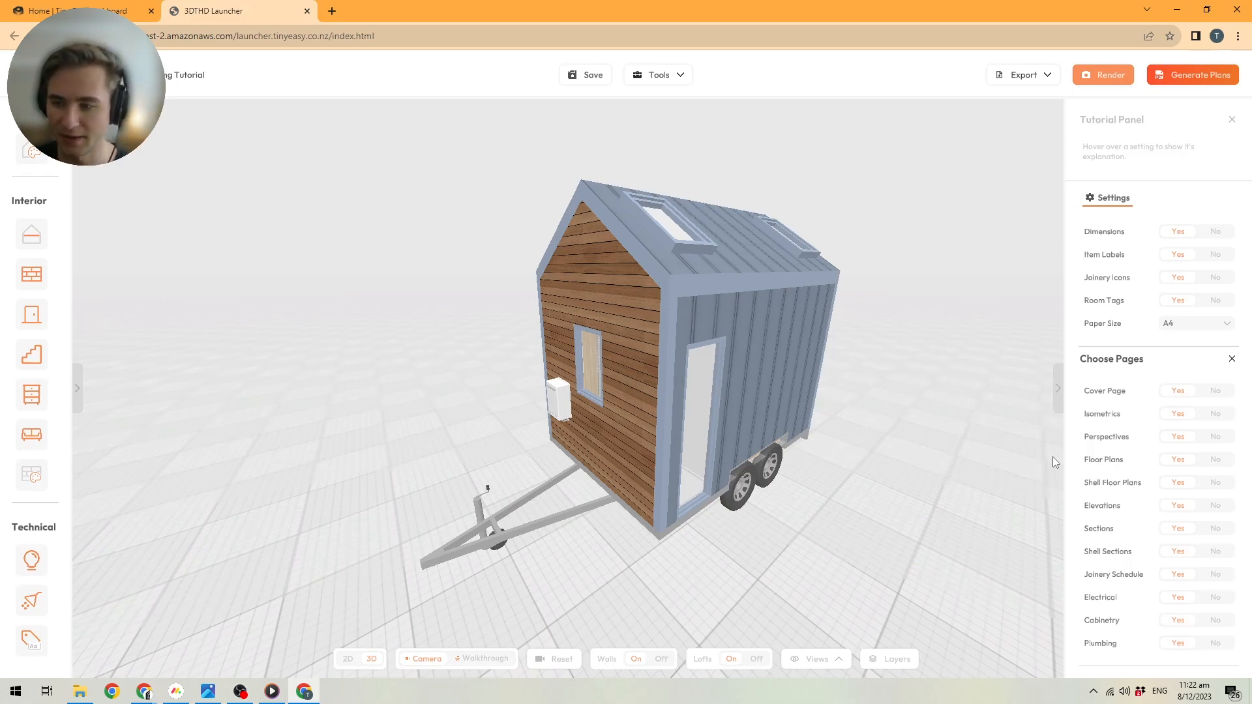
click(1185, 622)
click(1178, 597)
click(1178, 574)
click(1178, 552)
click(1178, 528)
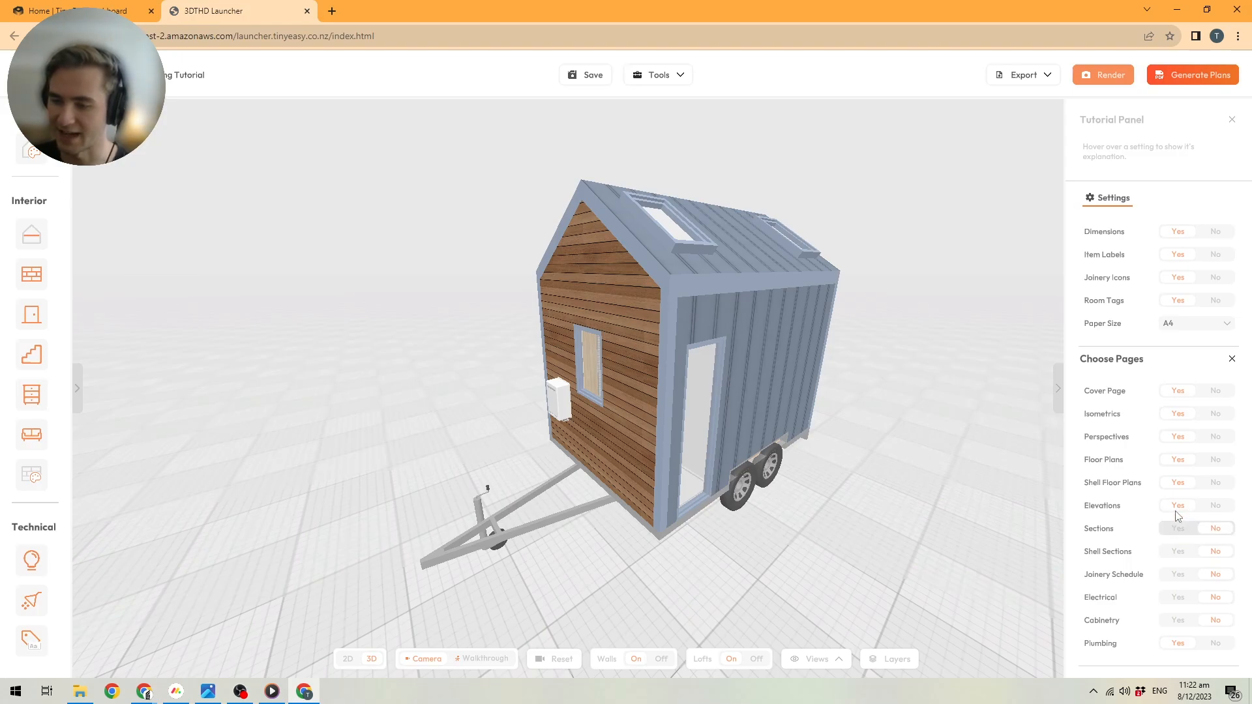
click(1178, 505)
click(1178, 482)
click(1178, 460)
click(1178, 437)
click(1178, 414)
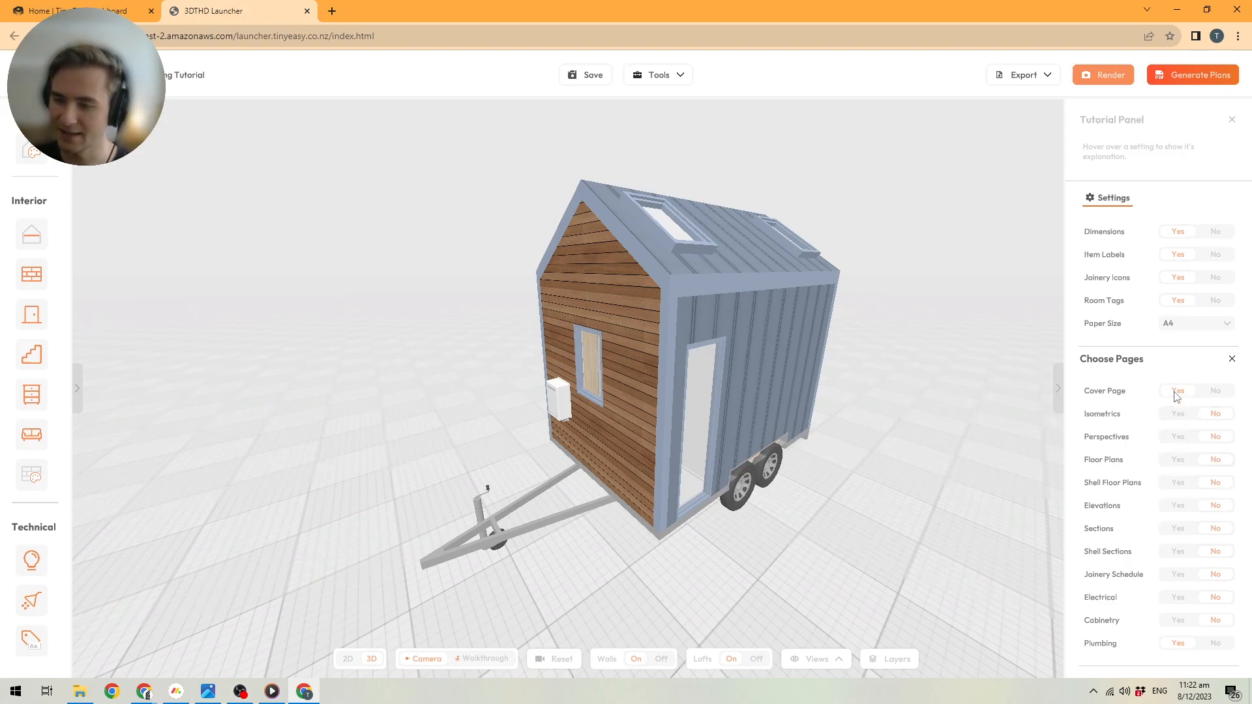
click(1178, 393)
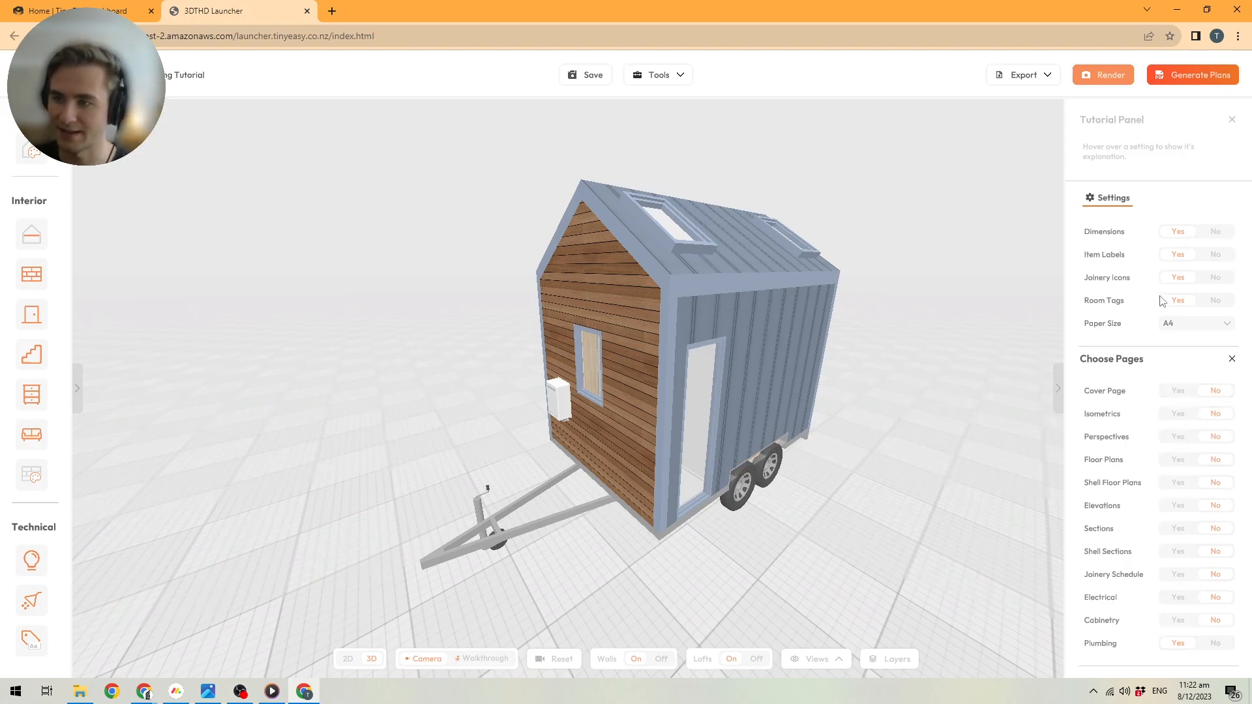
Generate the plans and open the downloaded plan export PDF
scroll(1163, 301, up, 2)
click(1152, 259)
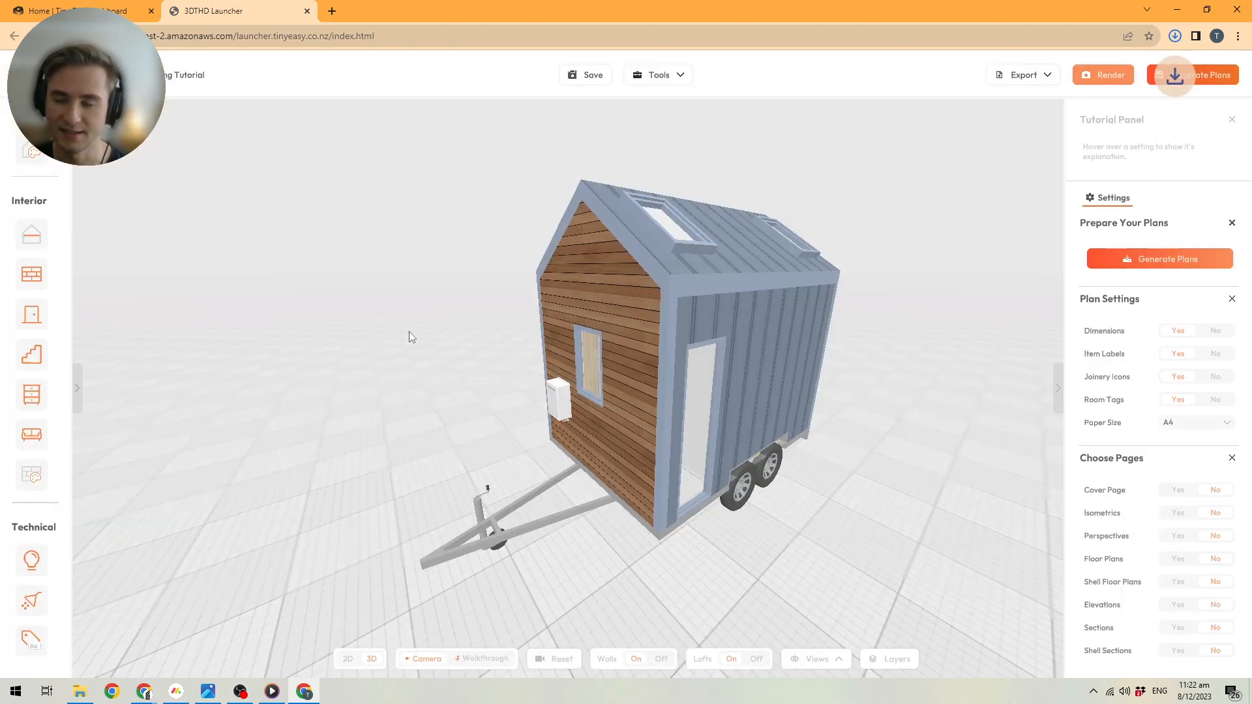
click(1080, 72)
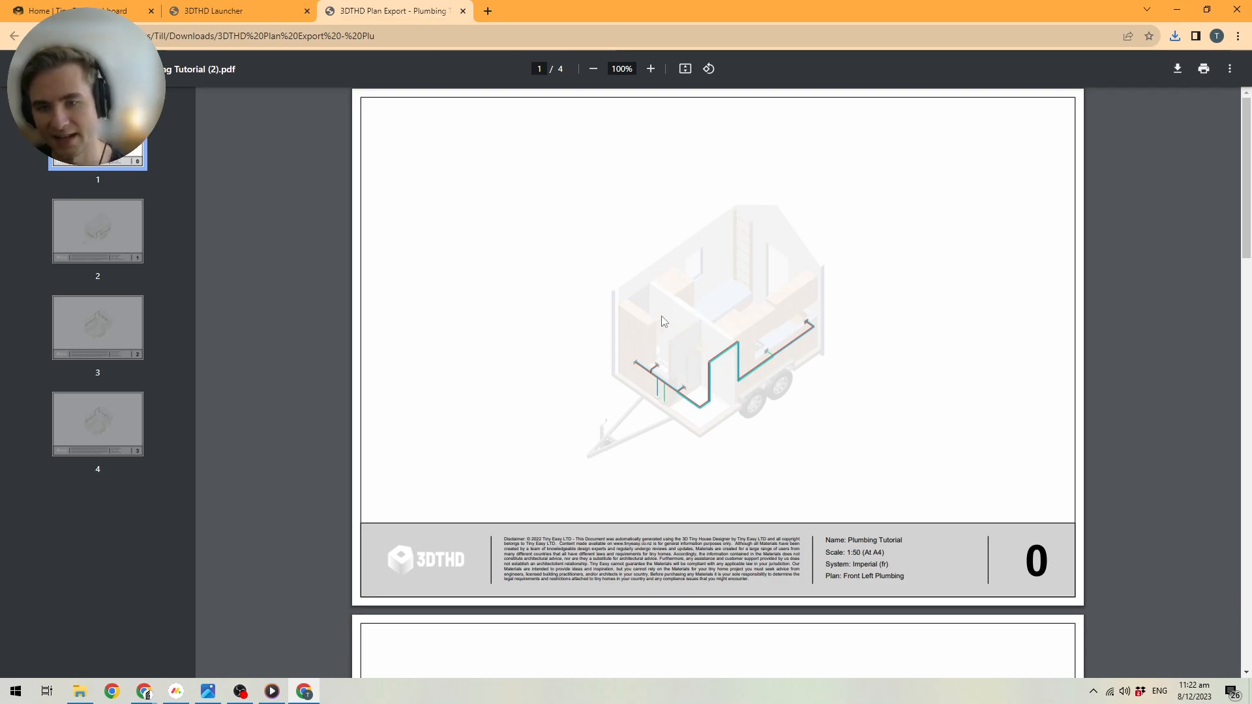
Examine the Front Left Plumbing page up close, following the pipes from the bathroom around the doorway to the kitchen
ctrl+scroll(721, 375, up, 2)
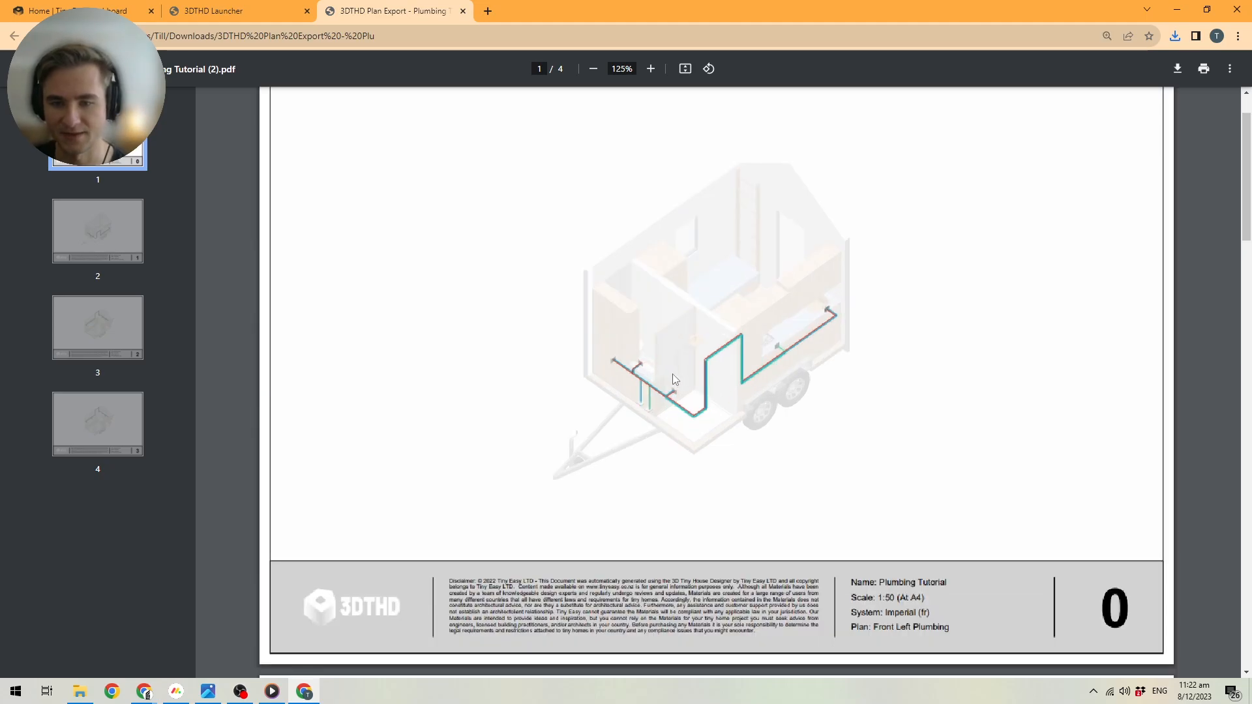
ctrl+scroll(631, 460, up, 5)
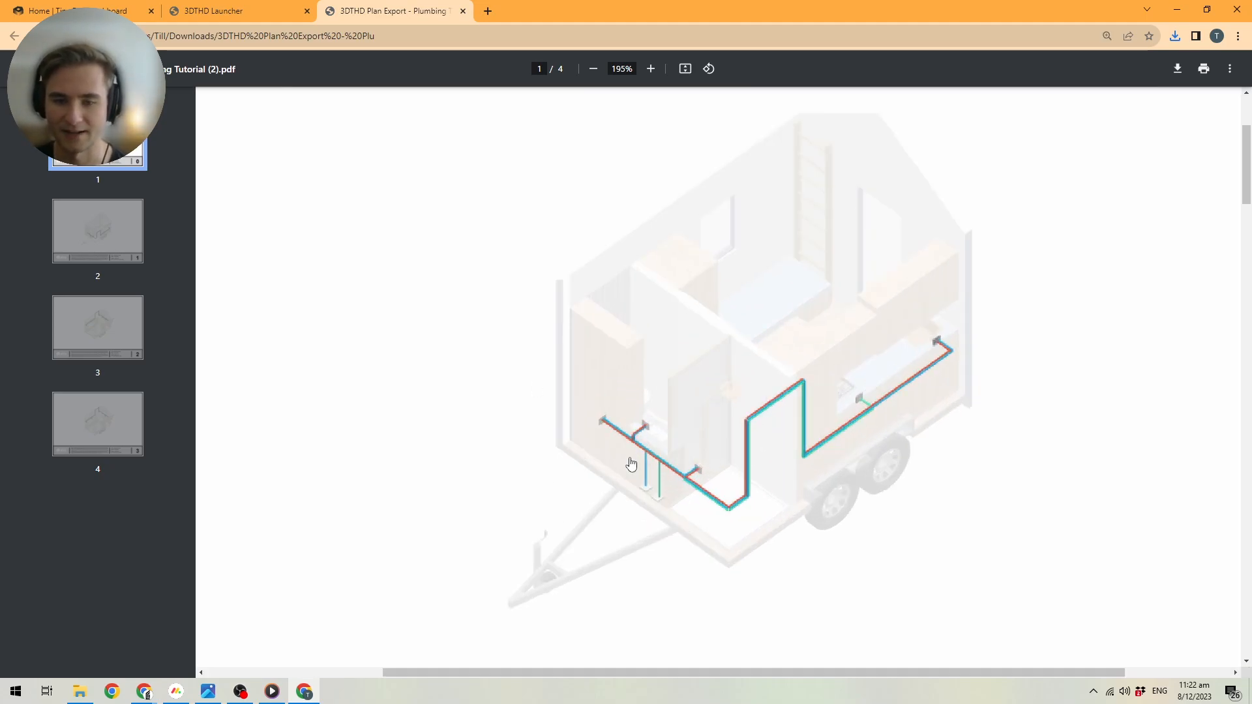
scroll(574, 430, down, 2)
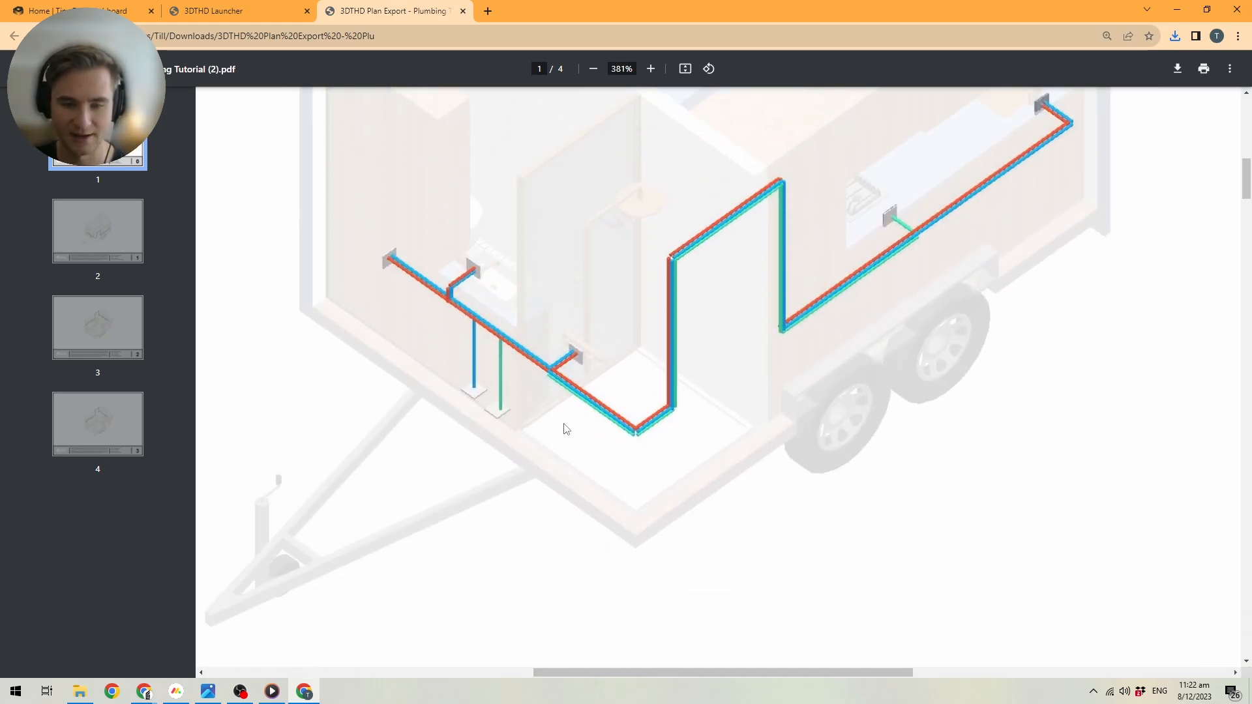
ctrl+scroll(665, 424, down, 1)
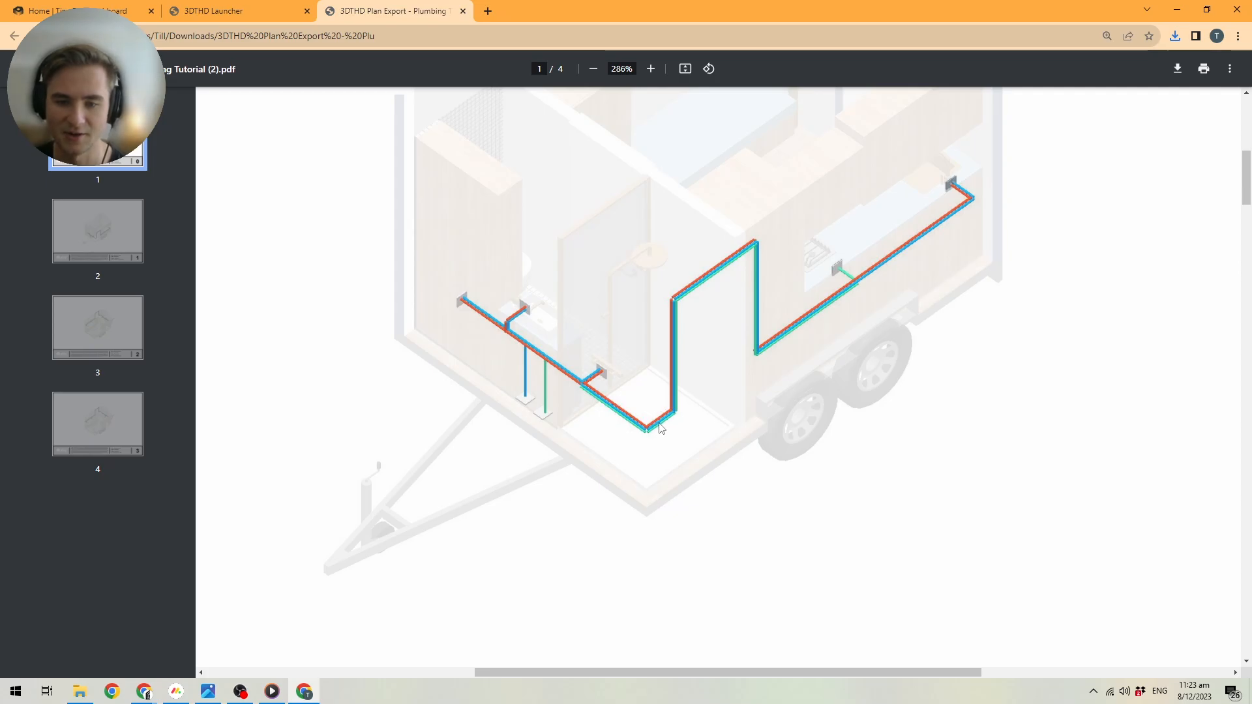
ctrl+scroll(720, 328, up, 3)
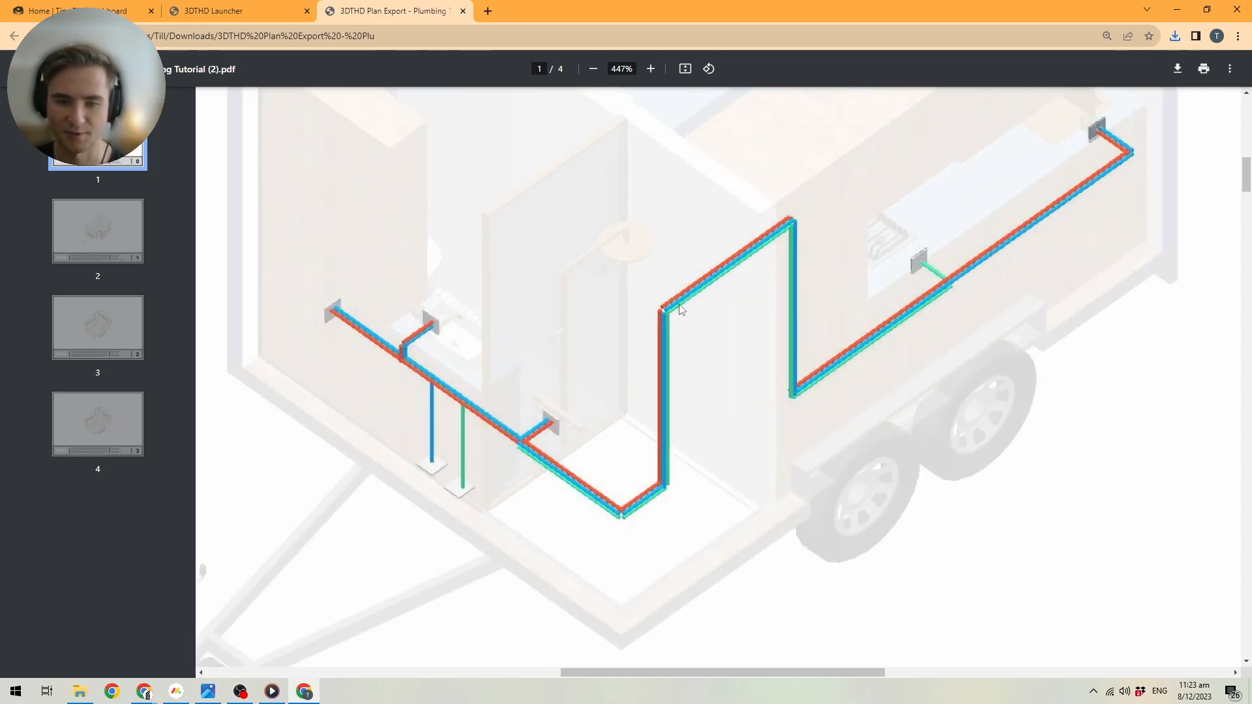
scroll(656, 529, down, 3)
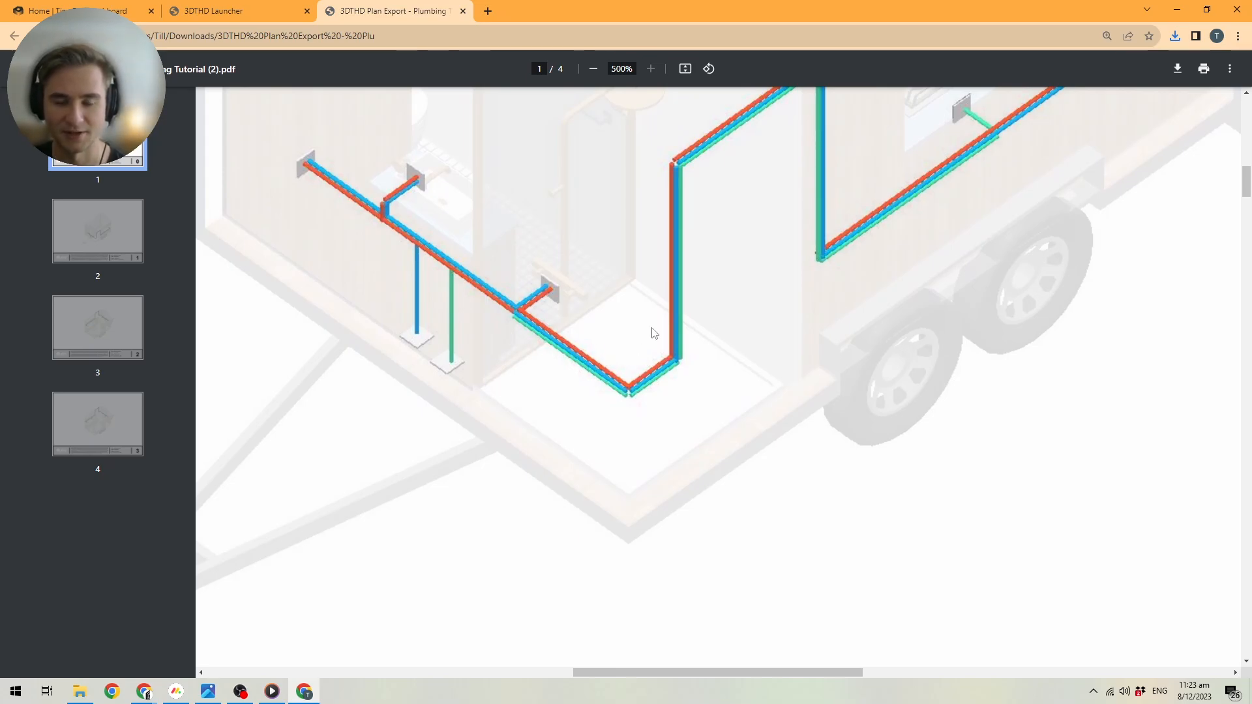
ctrl+scroll(654, 333, down, 5)
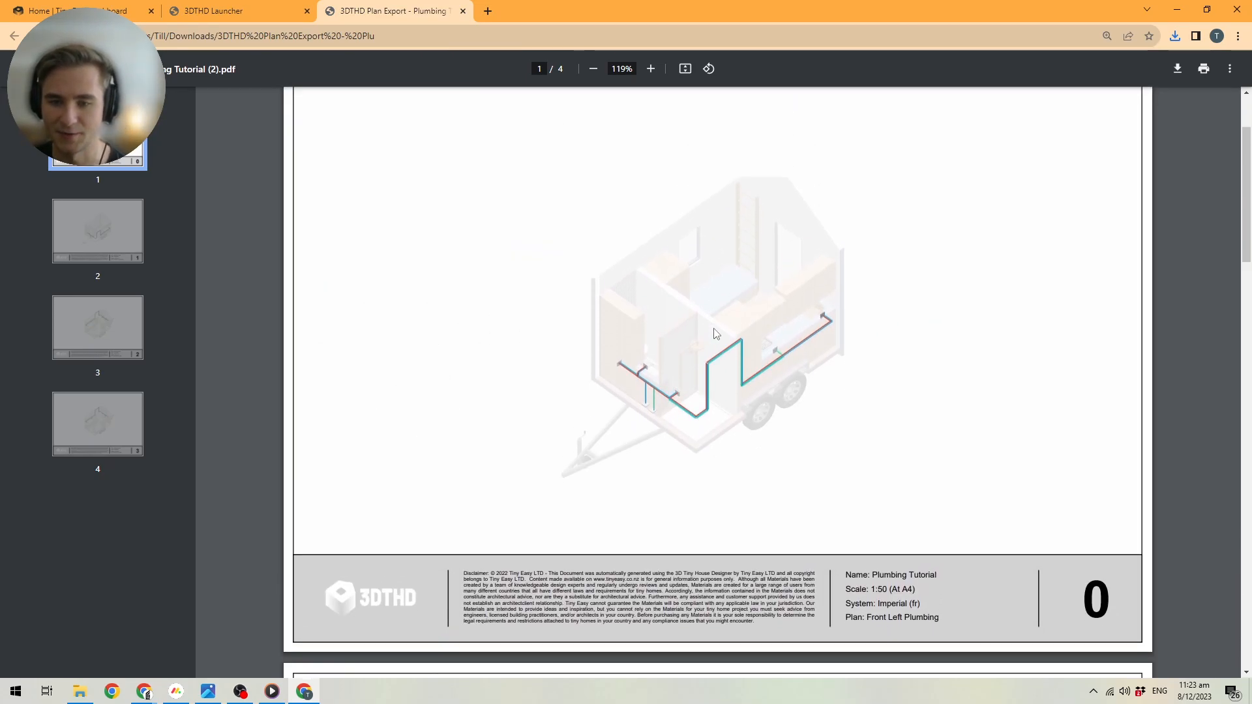
Review the remaining plumbing pages, including the loft view and an enlarged look at the Rear Right Plumbing page
scroll(716, 334, down, 8)
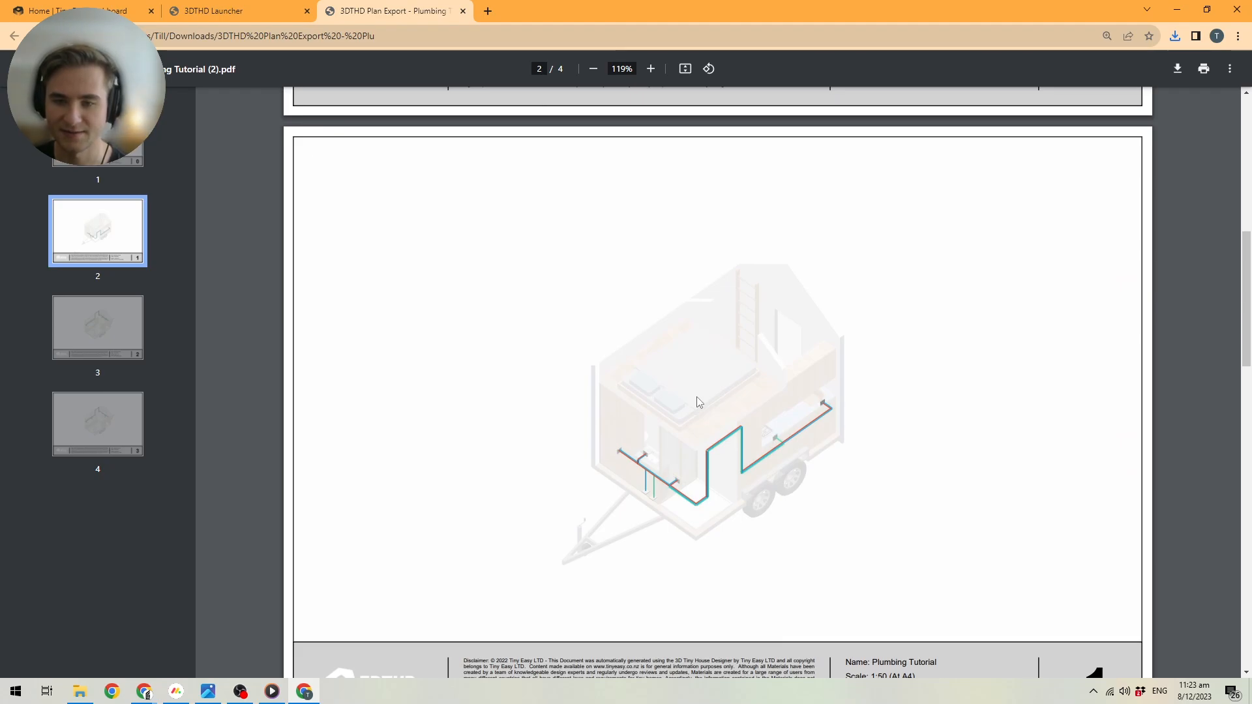
scroll(898, 189, down, 2)
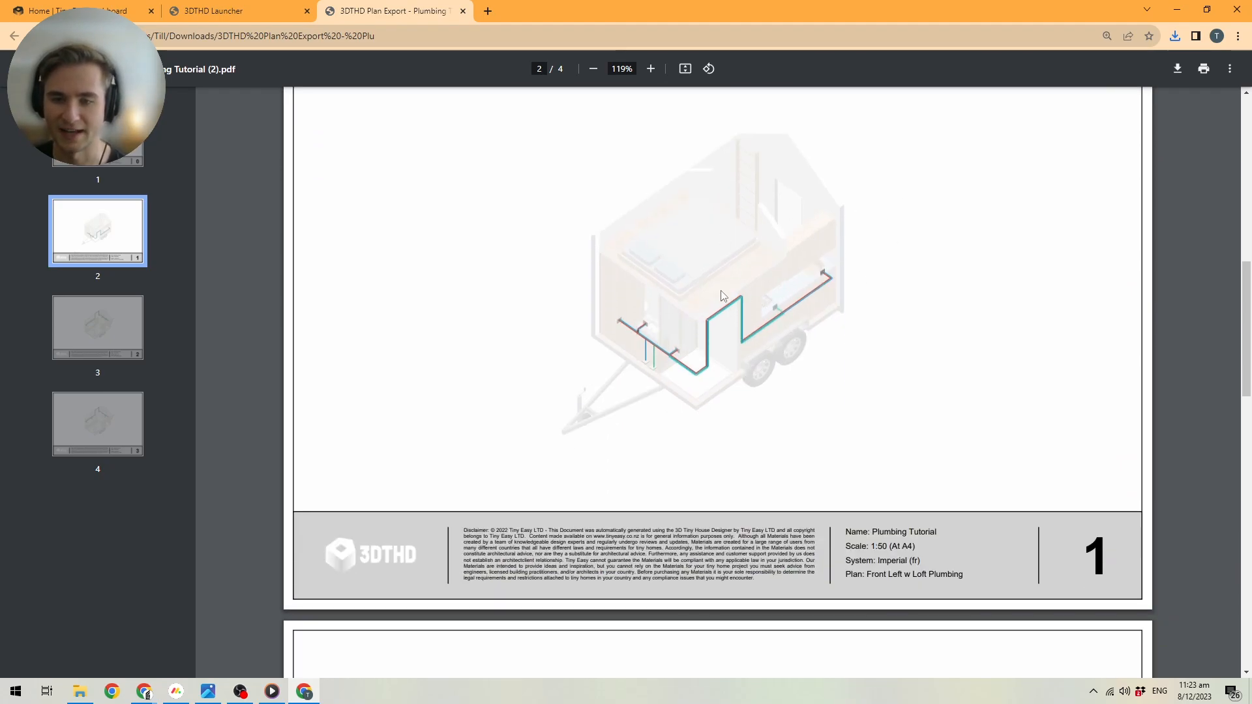
scroll(654, 308, down, 9)
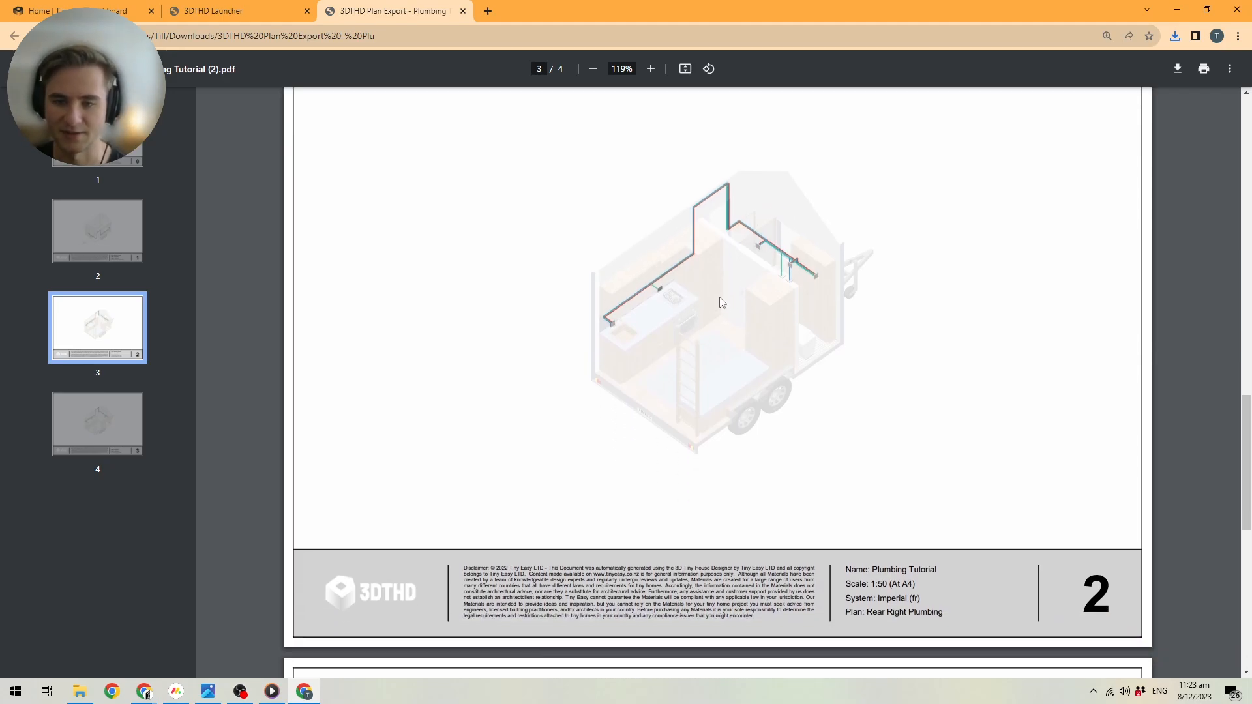
ctrl+scroll(672, 264, up, 5)
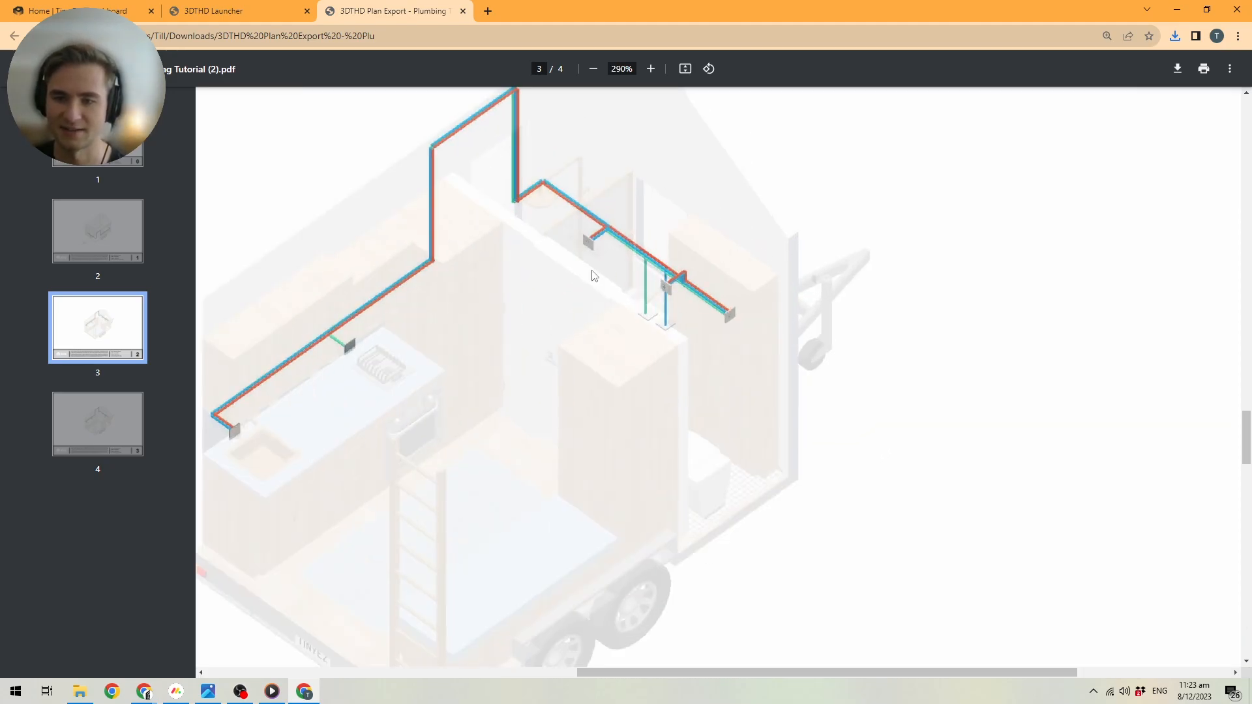
scroll(737, 269, left, 1)
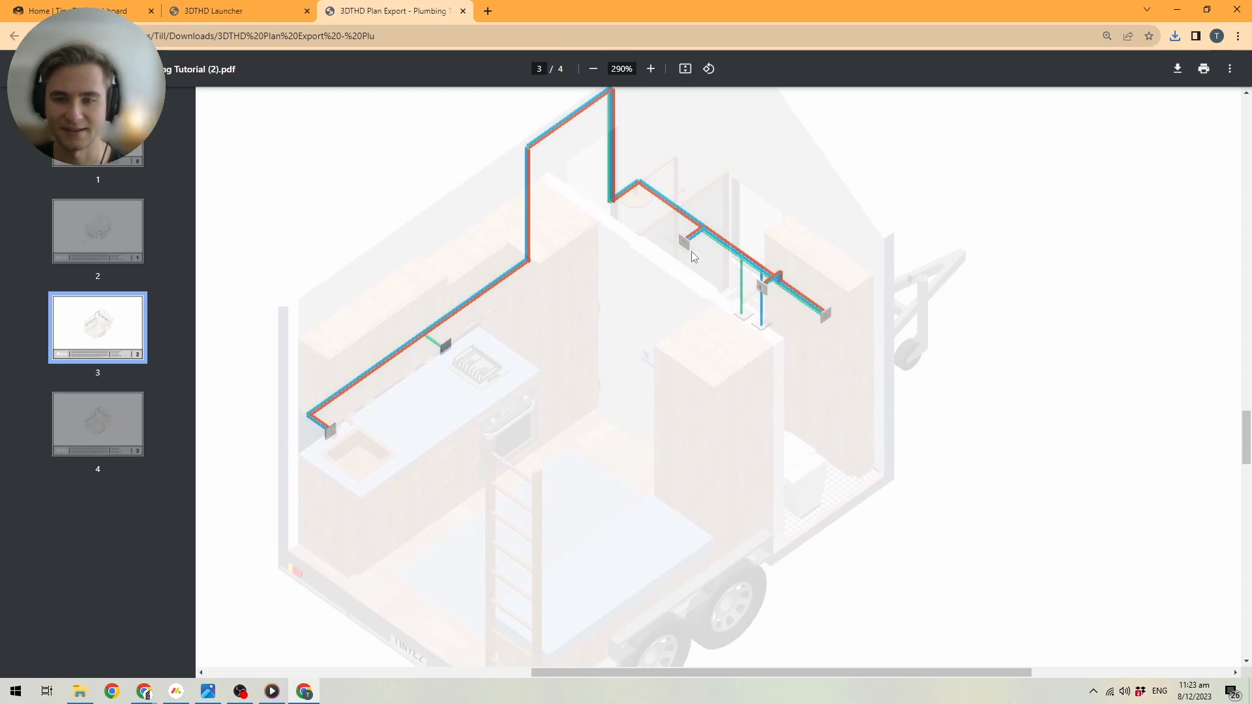
ctrl+scroll(824, 298, down, 5)
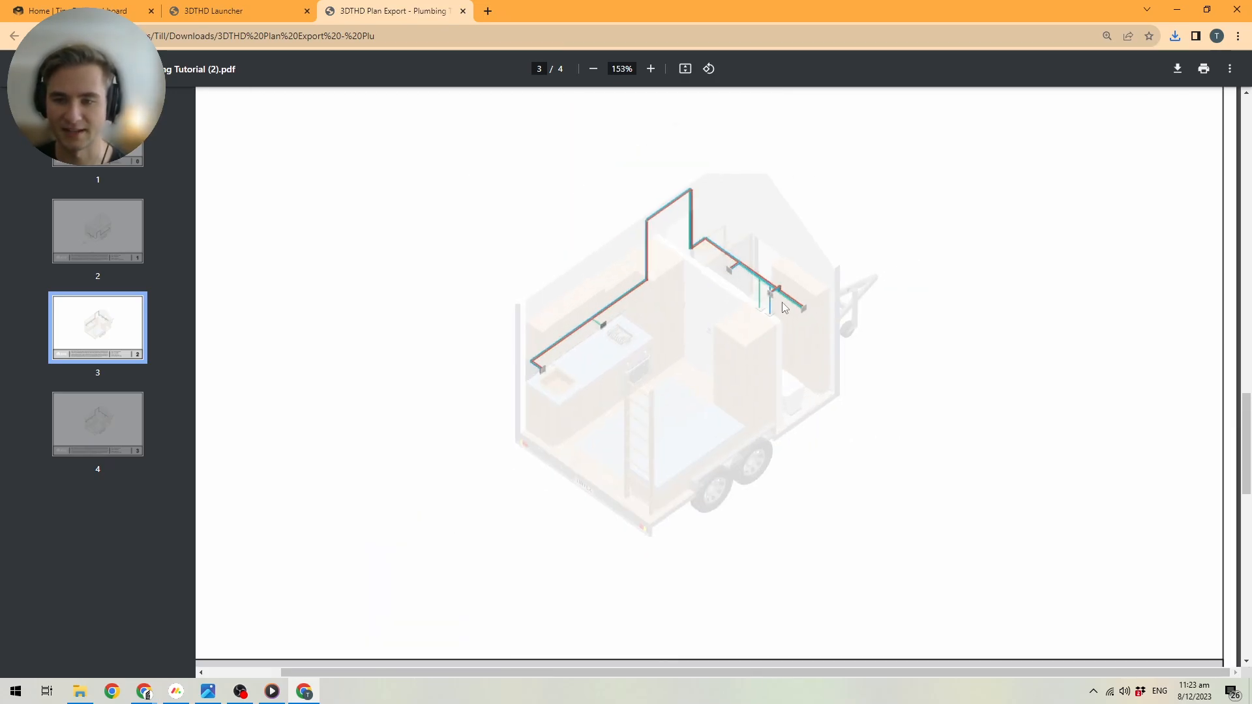
scroll(704, 285, down, 5)
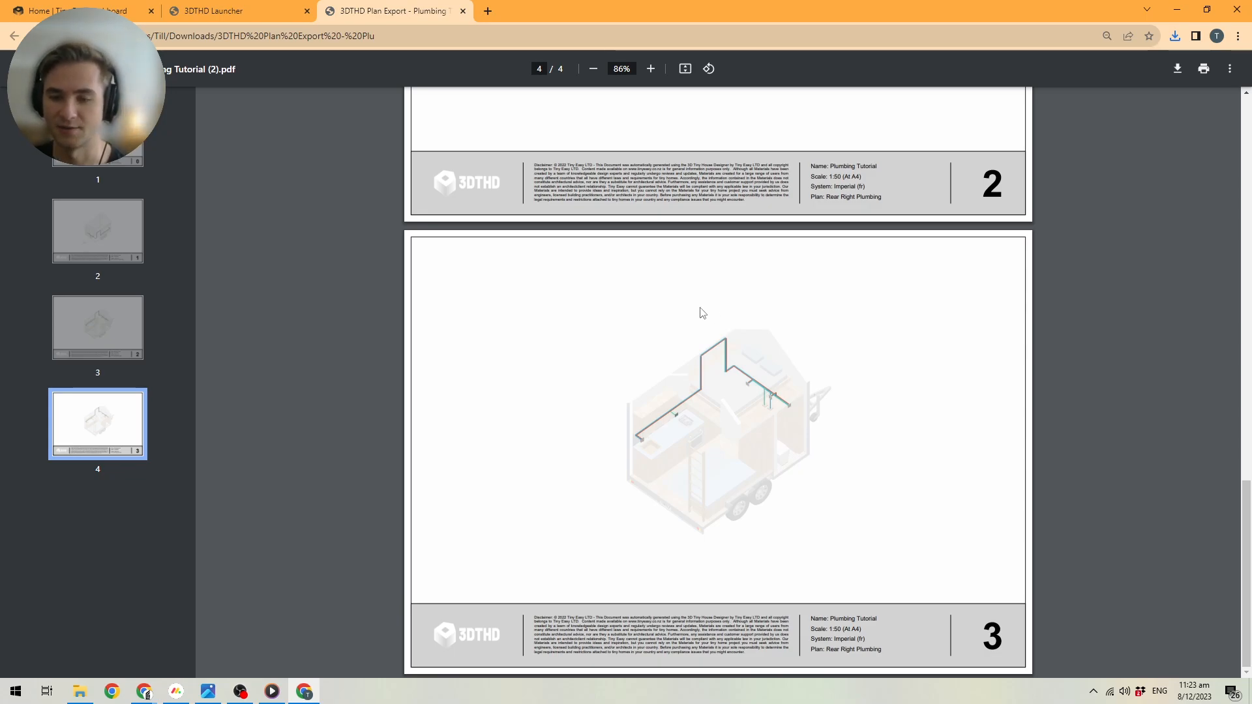
Return to the model in the 3DTHD Launcher and collapse the Tutorial Panel
click(240, 12)
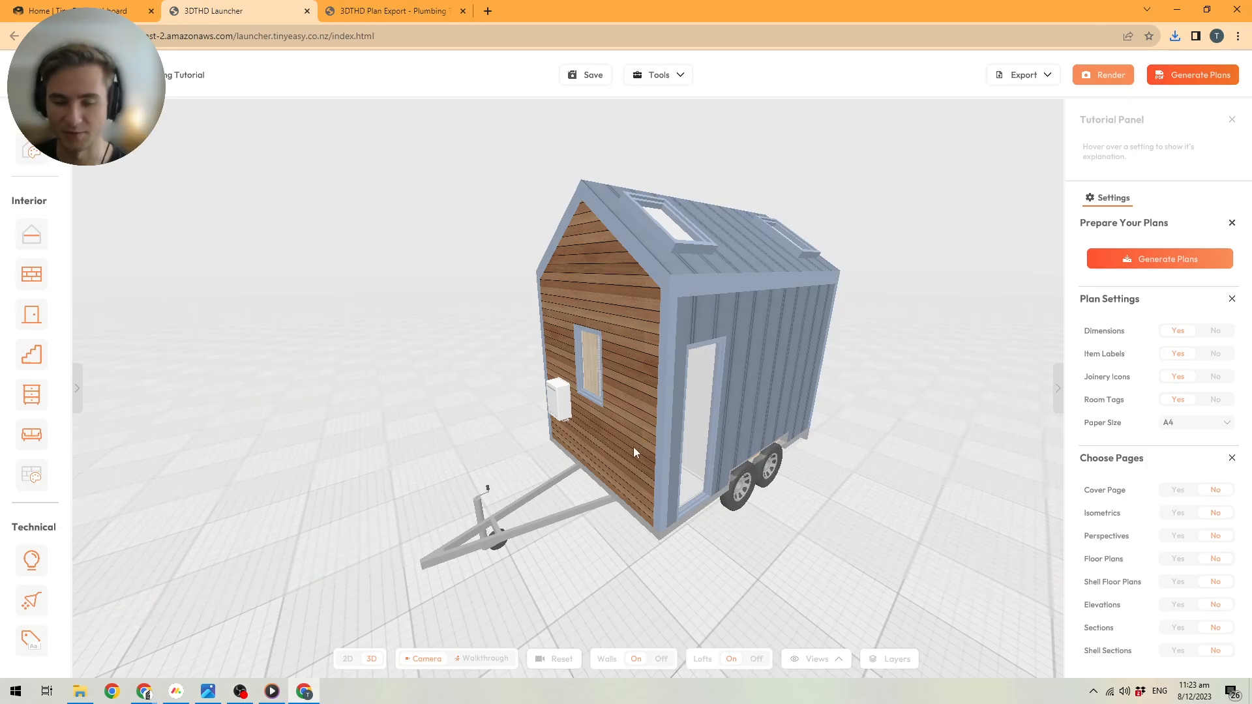
drag(546, 393, 559, 389)
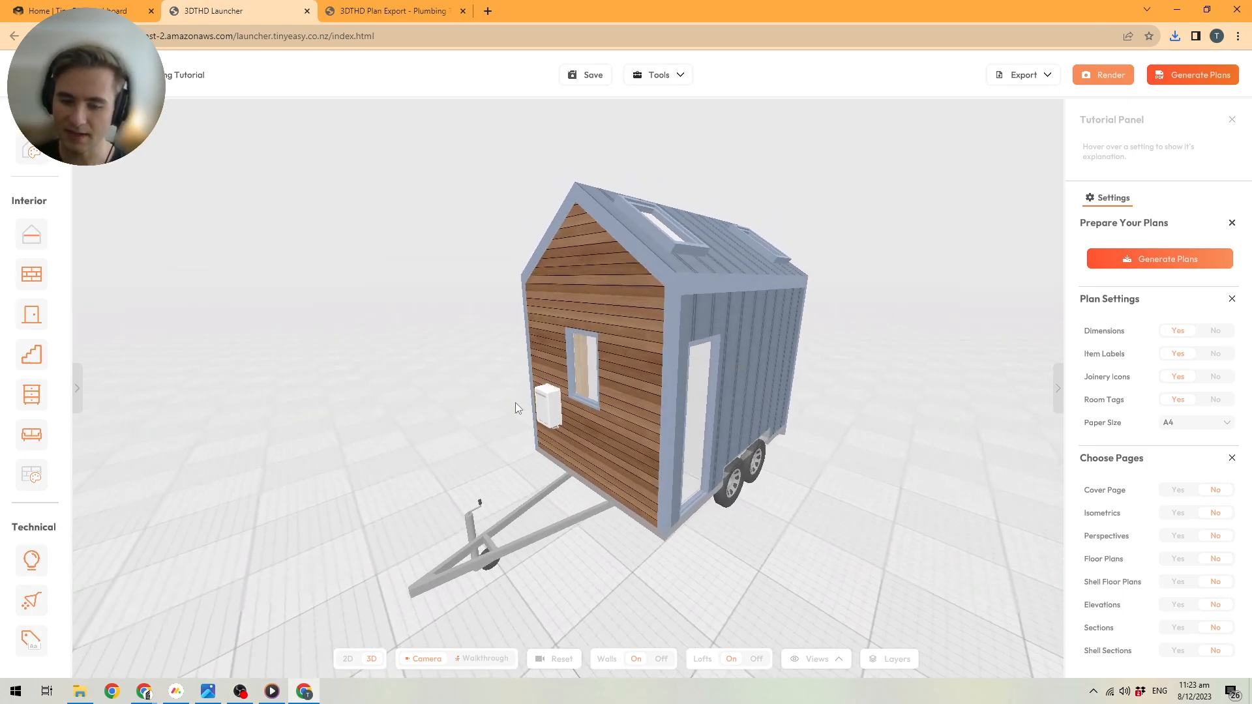
drag(841, 358, 758, 405)
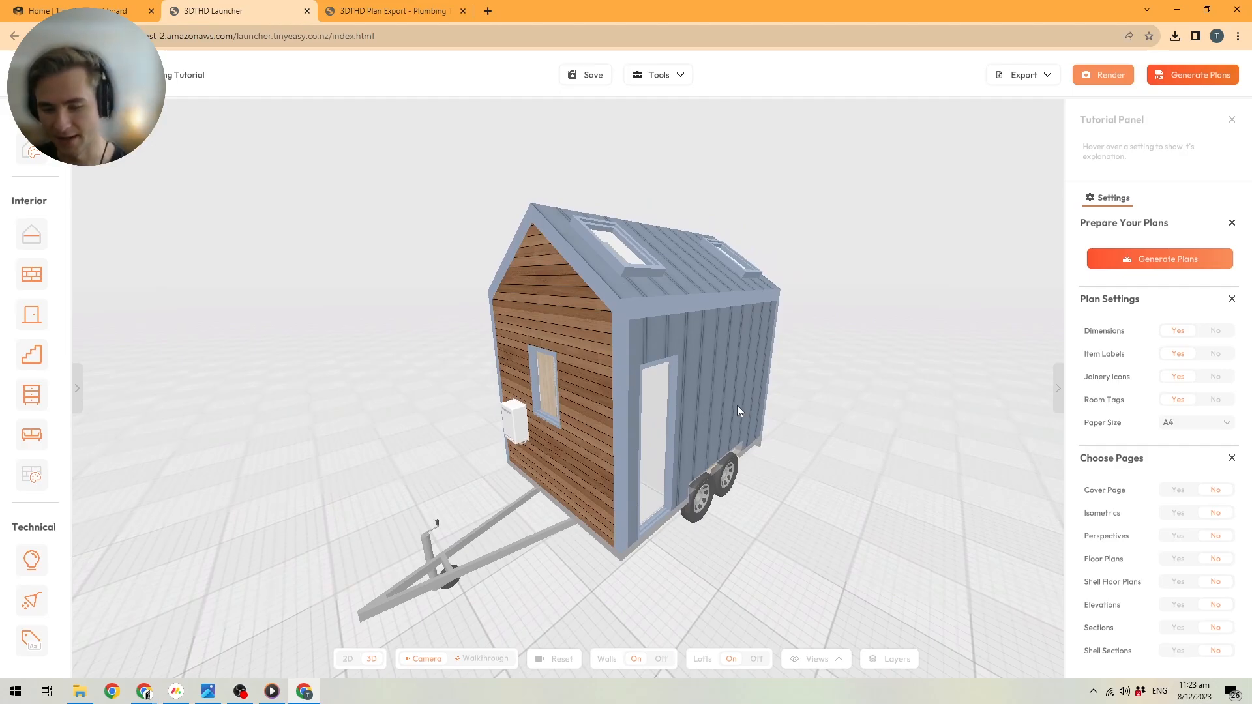
click(1234, 120)
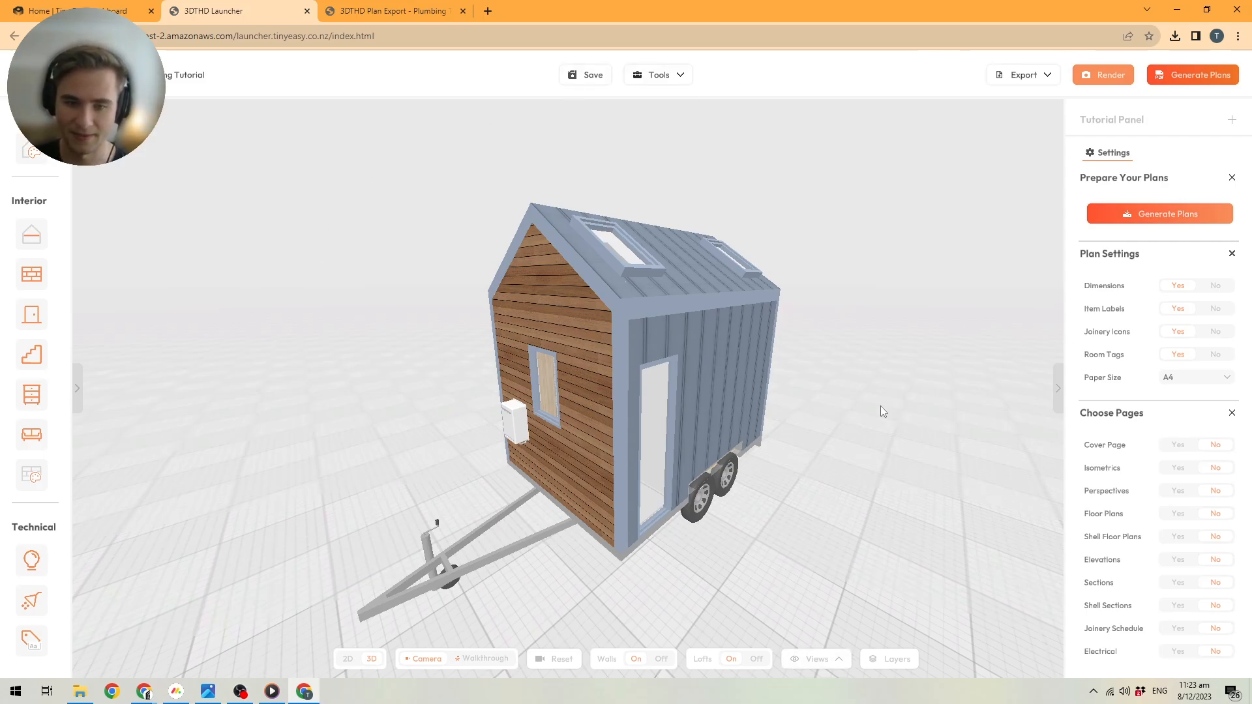
drag(882, 411, 916, 338)
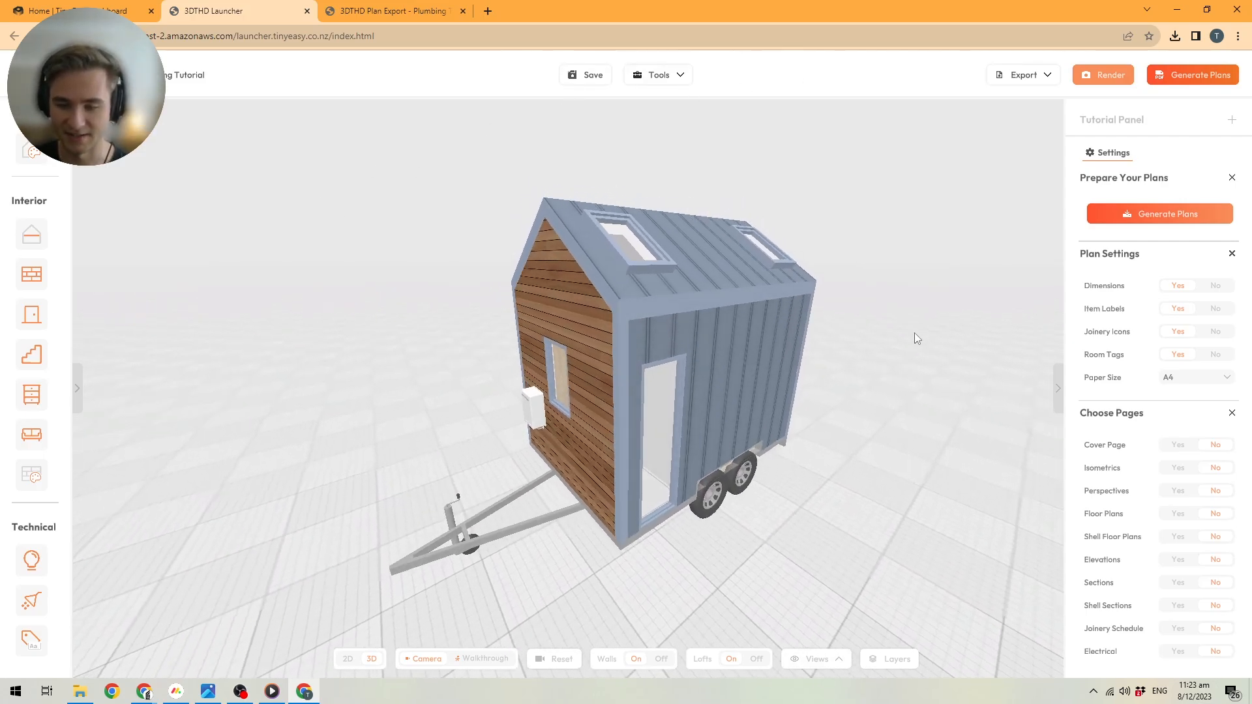
Turn the Plumbing display on and inspect the pipe run around the outside of the house
click(809, 658)
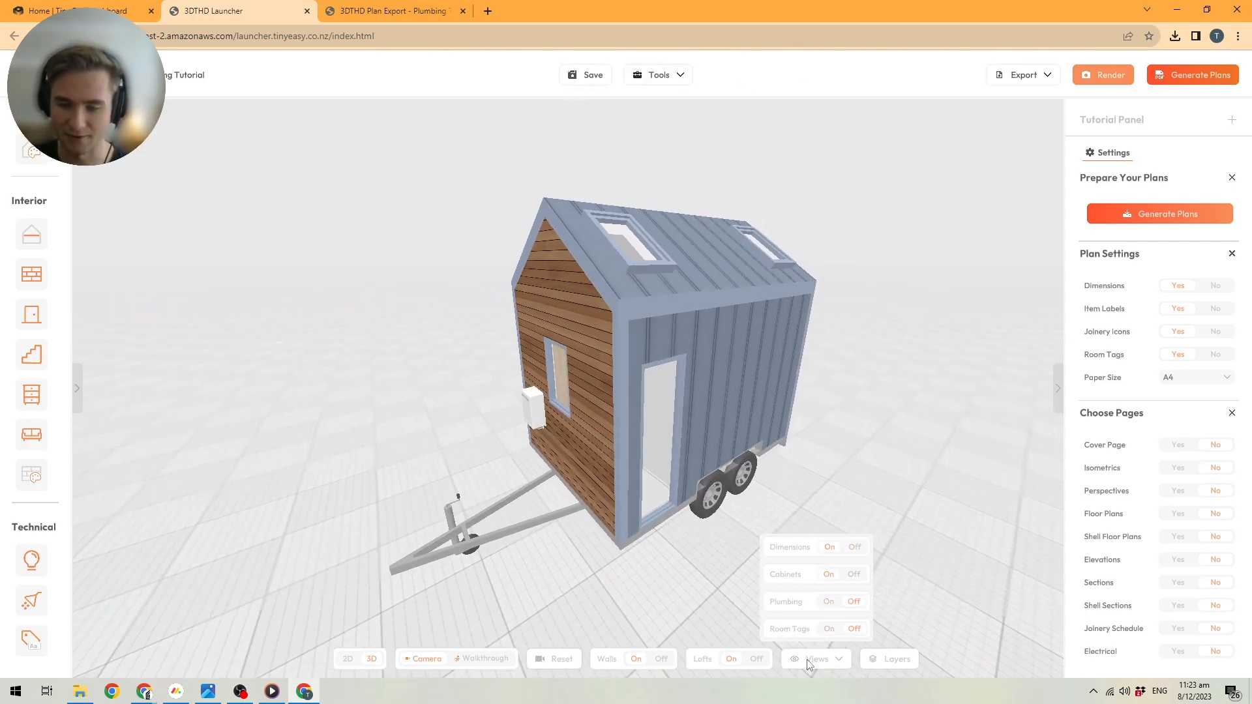
click(825, 606)
scroll(540, 550, up, 3)
drag(541, 550, 549, 504)
drag(425, 531, 518, 459)
drag(623, 422, 704, 417)
scroll(703, 417, down, 5)
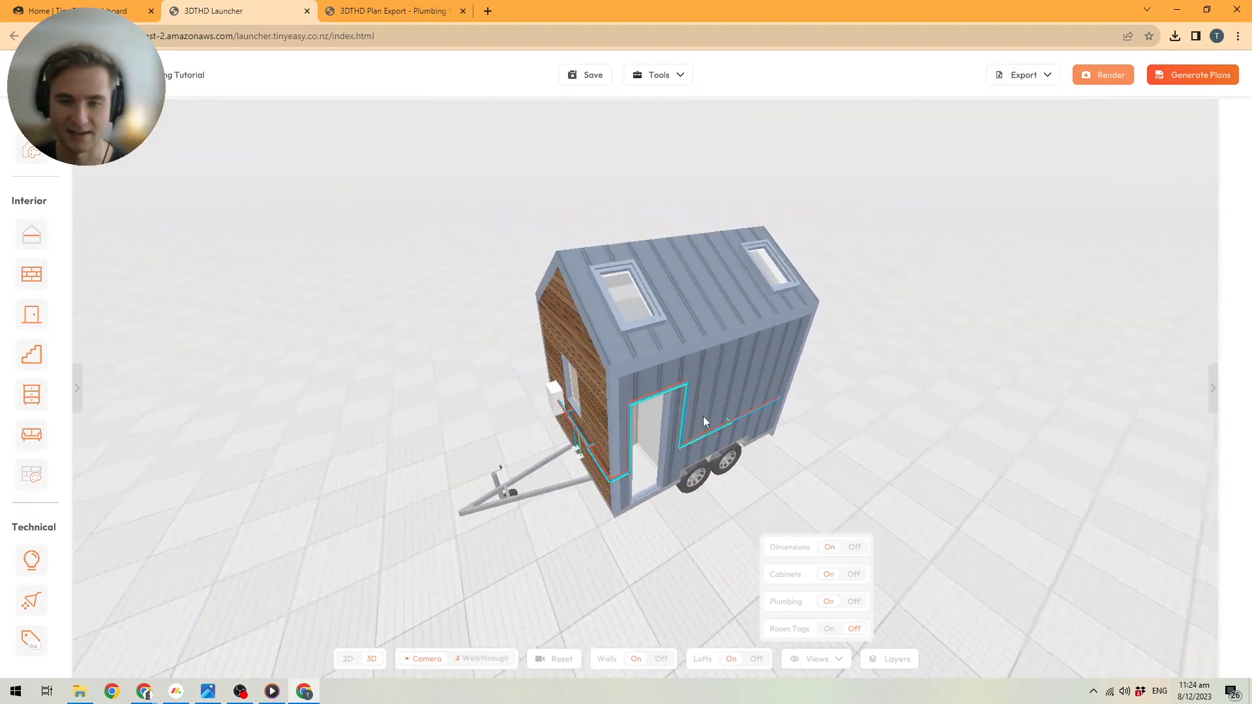
Close the view options and turn the Walls display off
scroll(579, 433, up, 2)
drag(515, 451, 536, 428)
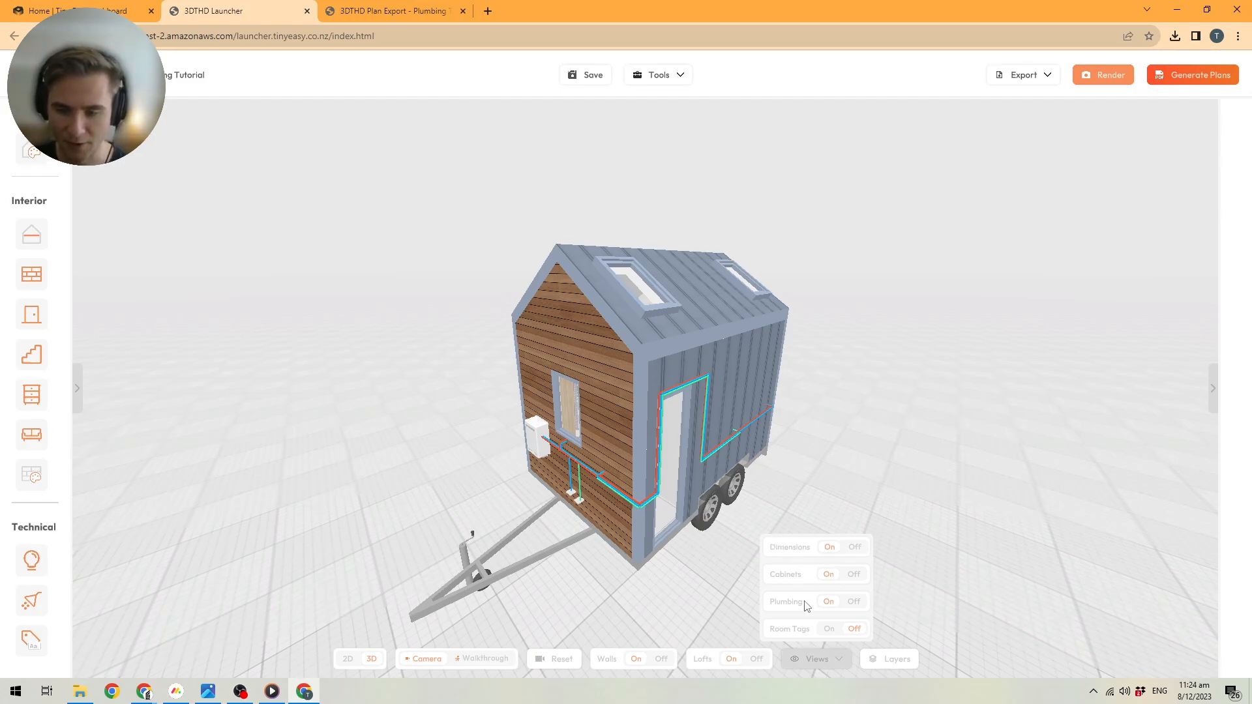
click(817, 660)
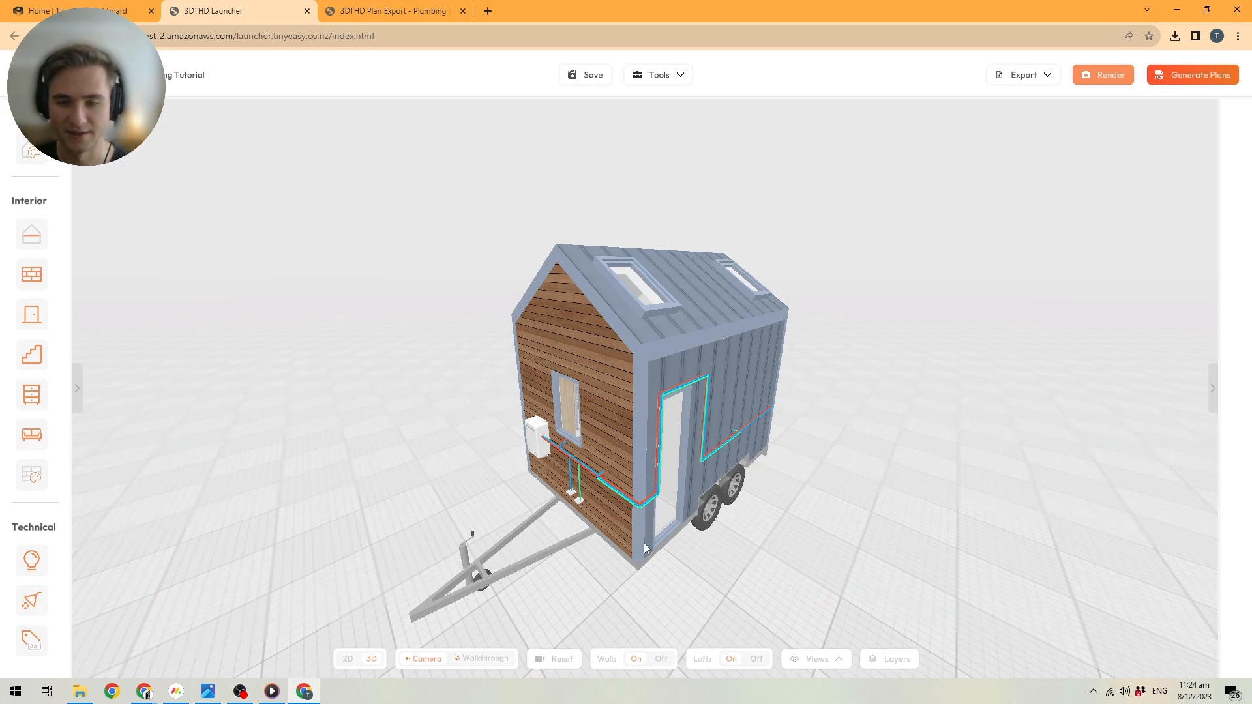
click(649, 660)
Inspect the exposed pipes from the bathroom fixtures around the doorway to the kitchen, including the connections at the front wall
drag(579, 505, 527, 525)
drag(805, 457, 671, 488)
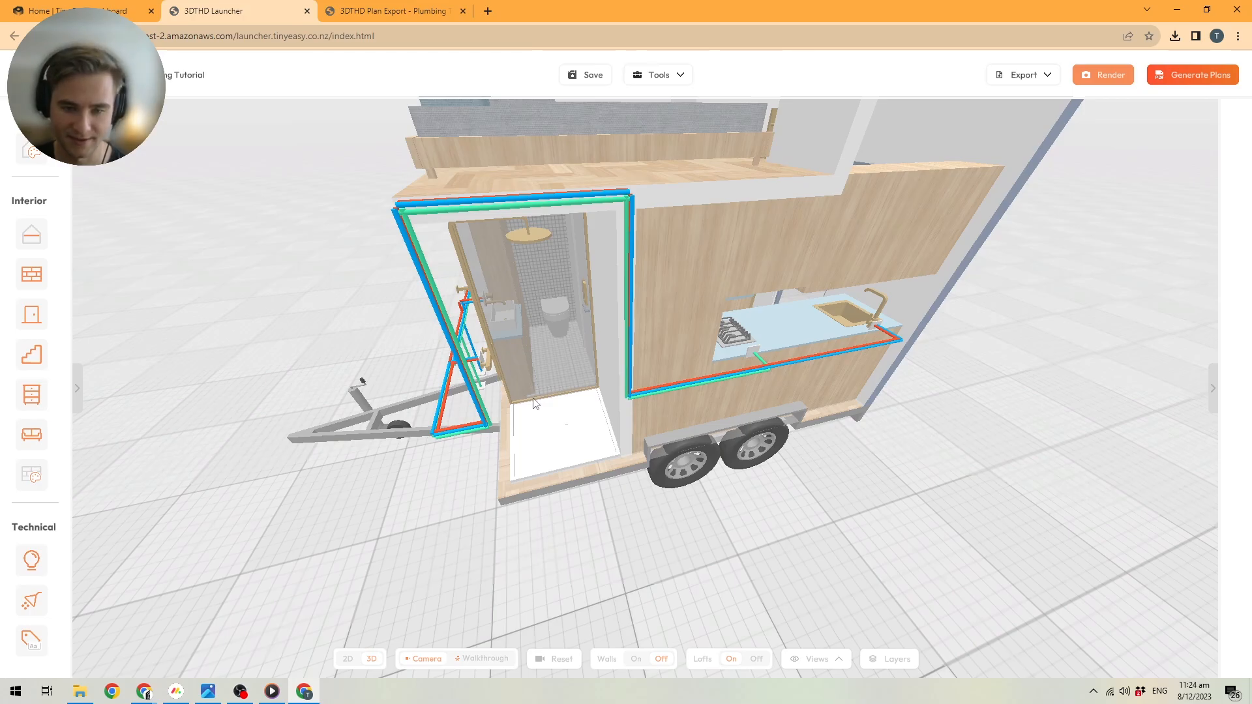
drag(526, 401, 687, 389)
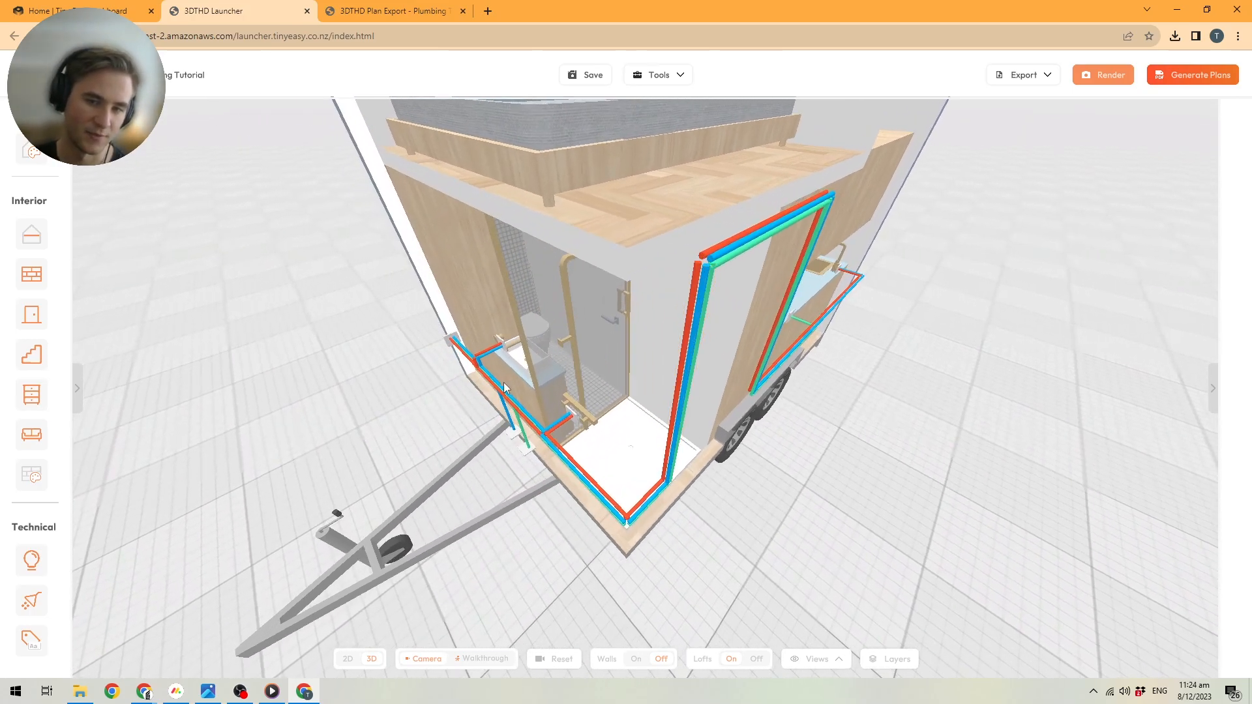
drag(392, 372, 566, 385)
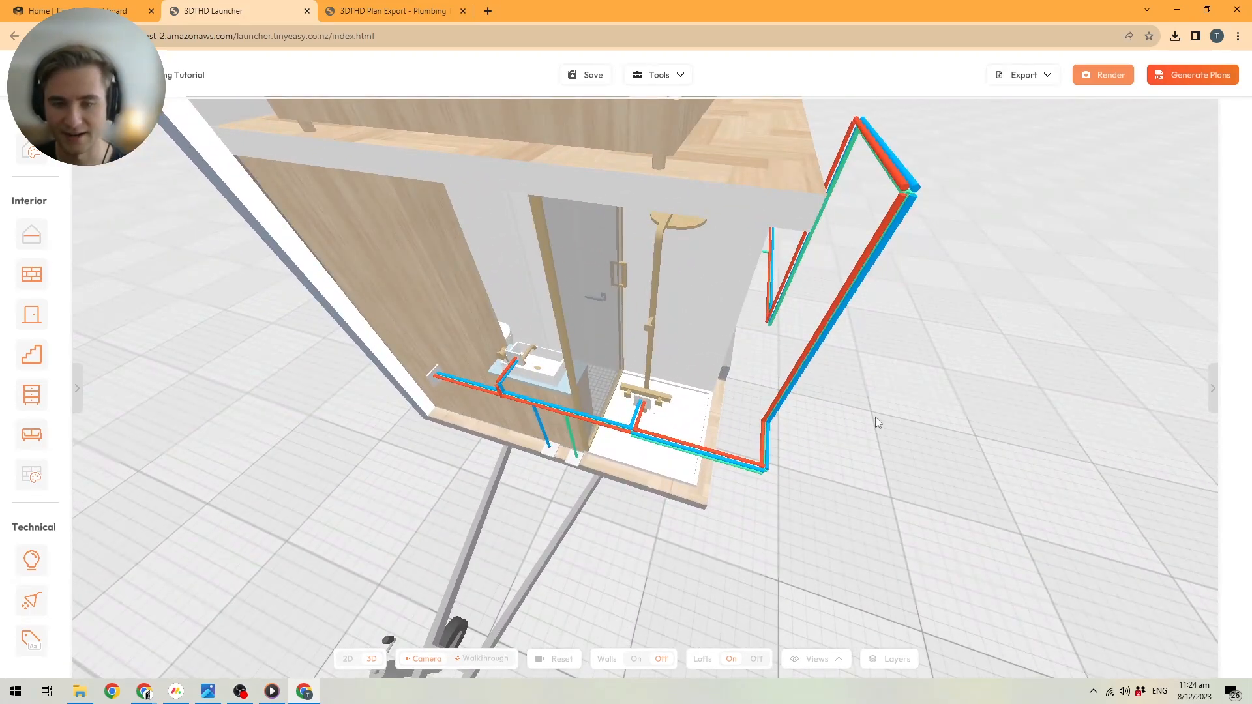
drag(875, 418, 811, 361)
scroll(695, 425, down, 5)
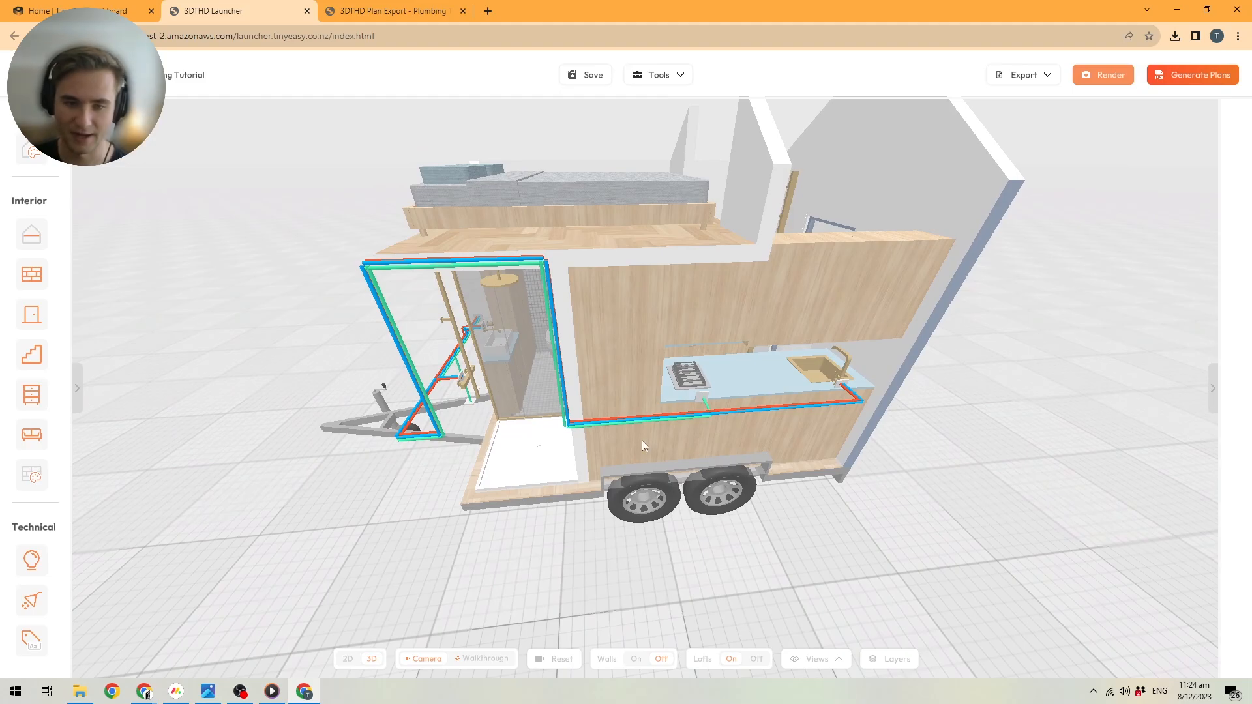
scroll(422, 378, up, 5)
drag(424, 385, 768, 348)
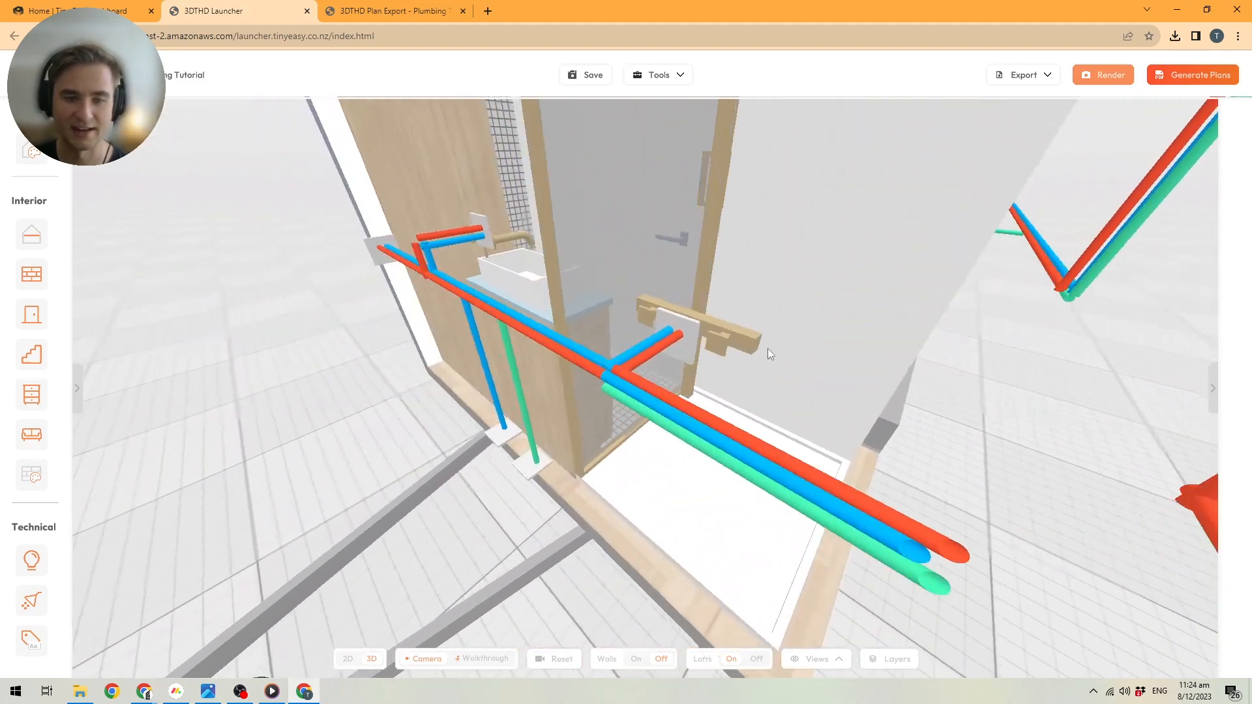
drag(489, 432, 471, 414)
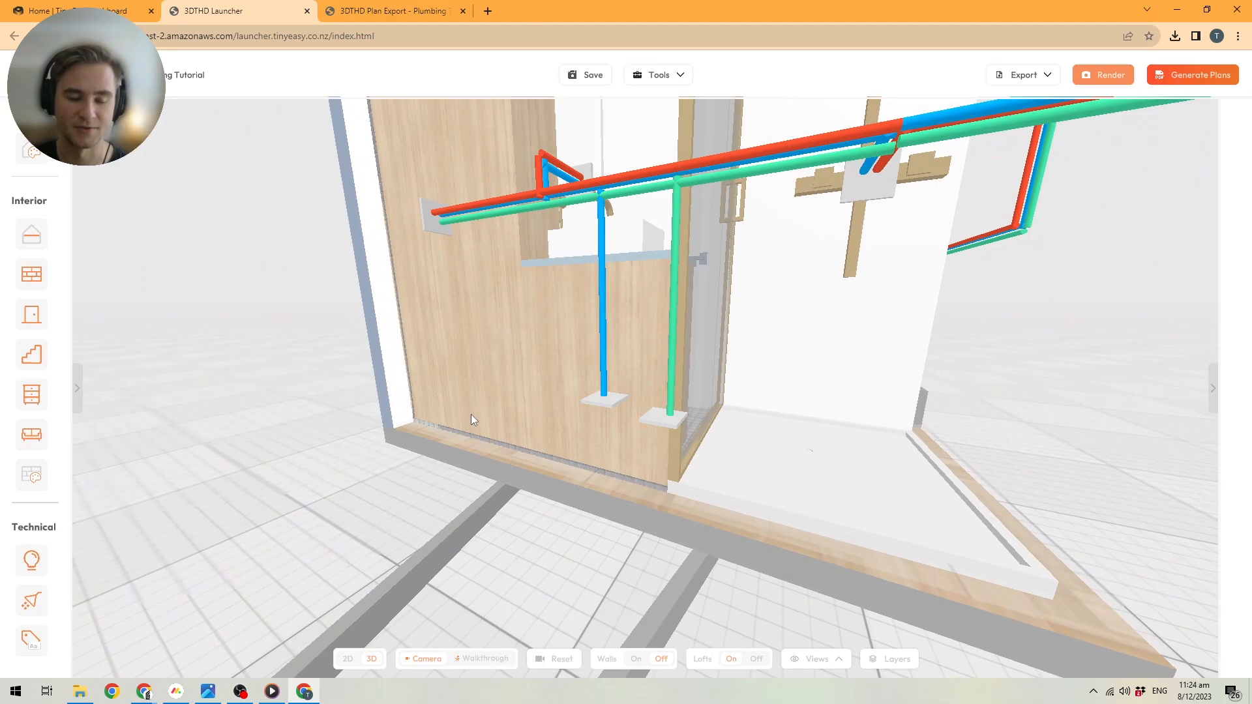
Place a new plumbing connection on the underside of the trailer floor below the bathroom
click(31, 600)
scroll(609, 451, up, 3)
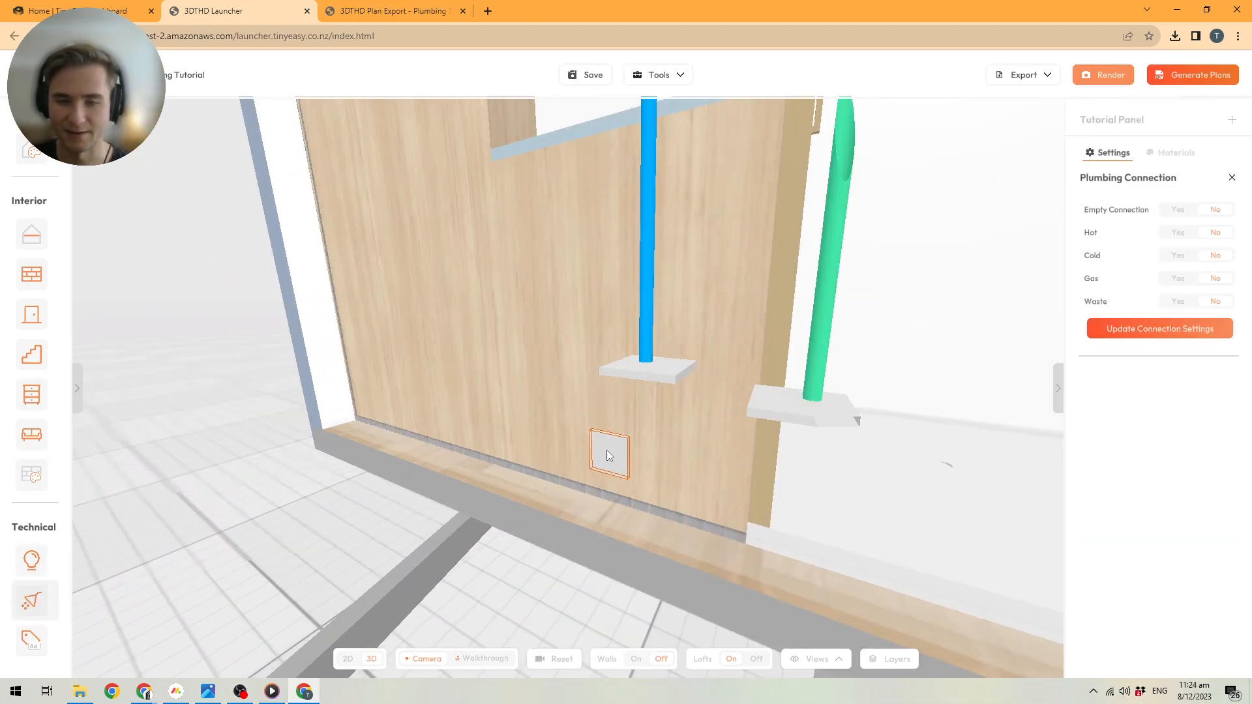
drag(609, 452, 671, 323)
scroll(612, 334, down, 5)
scroll(612, 465, up, 5)
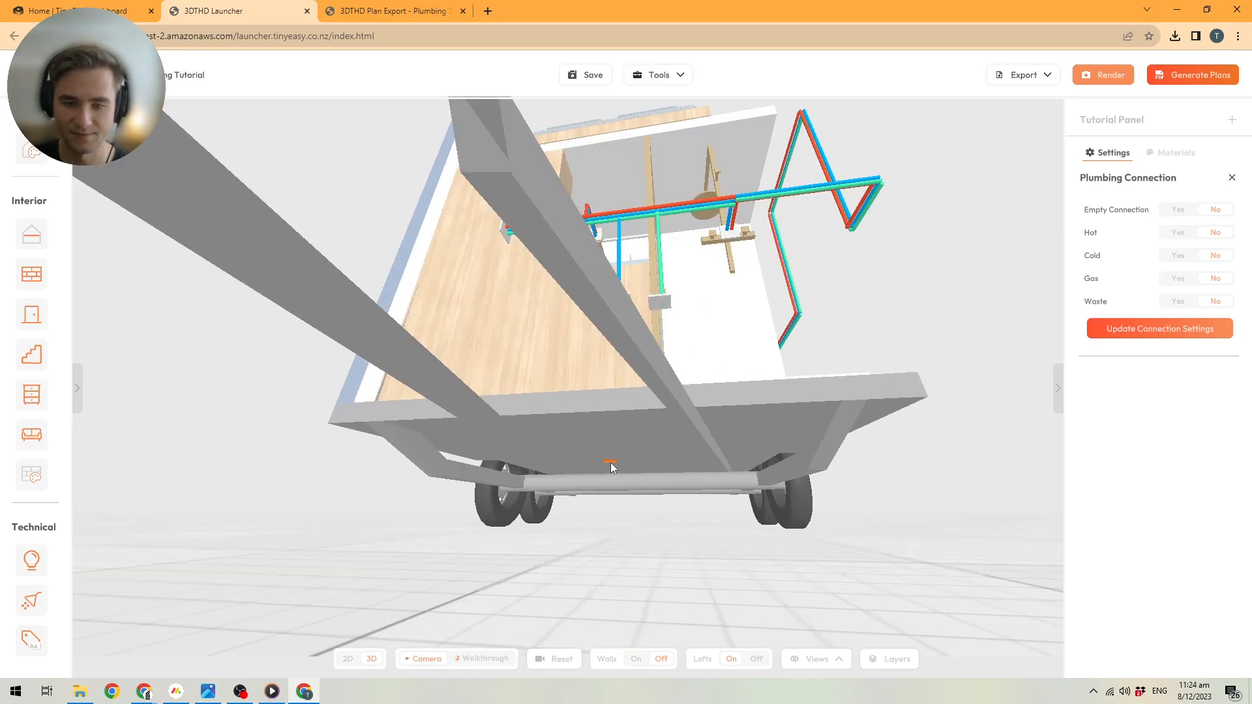
click(609, 410)
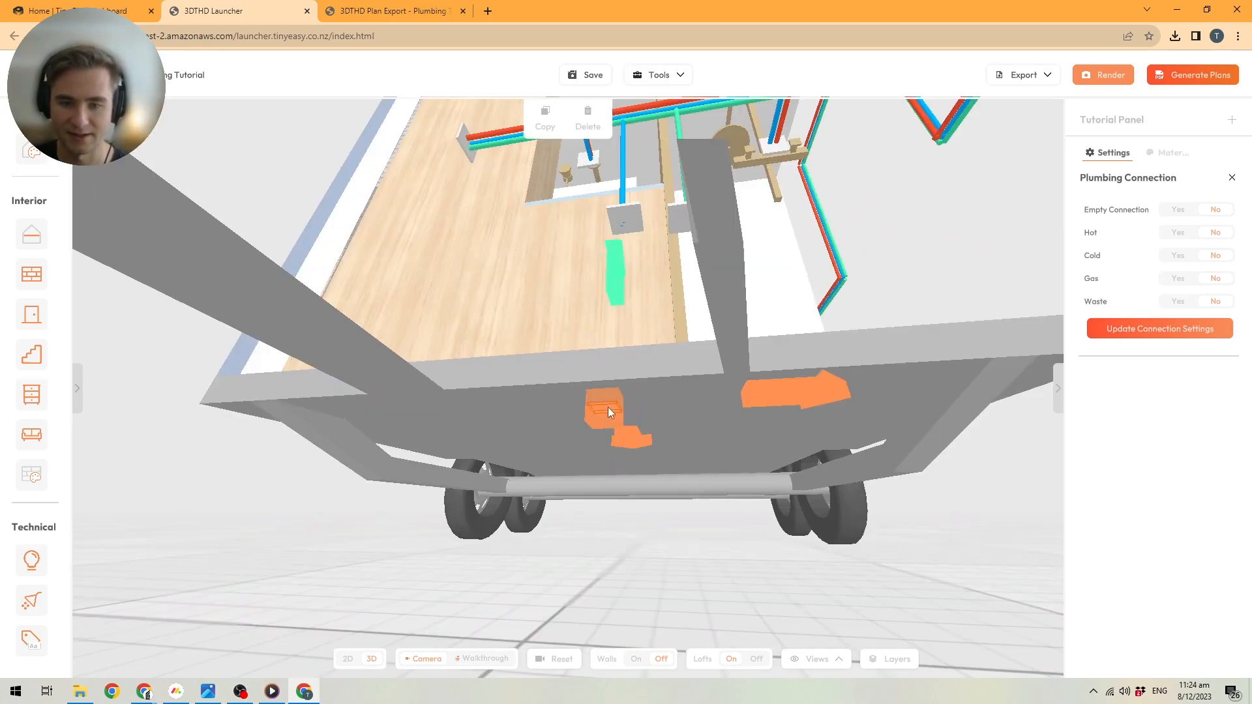
Run a pipe down from the new underfloor connection and across beneath the trailer toward the doorway side
drag(608, 367, 601, 461)
right_drag(601, 462, 608, 457)
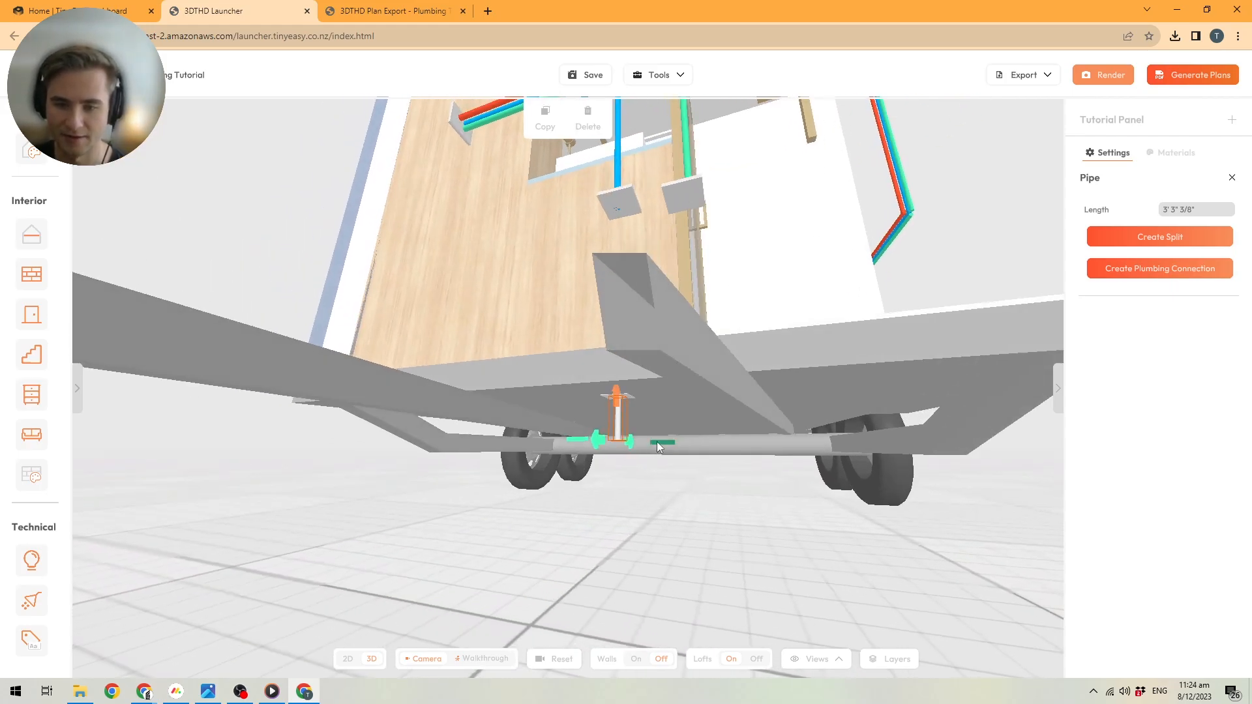
drag(657, 442, 731, 439)
scroll(780, 443, down, 3)
scroll(789, 441, up, 3)
scroll(792, 437, up, 3)
scroll(769, 440, down, 2)
right_drag(749, 415, 735, 450)
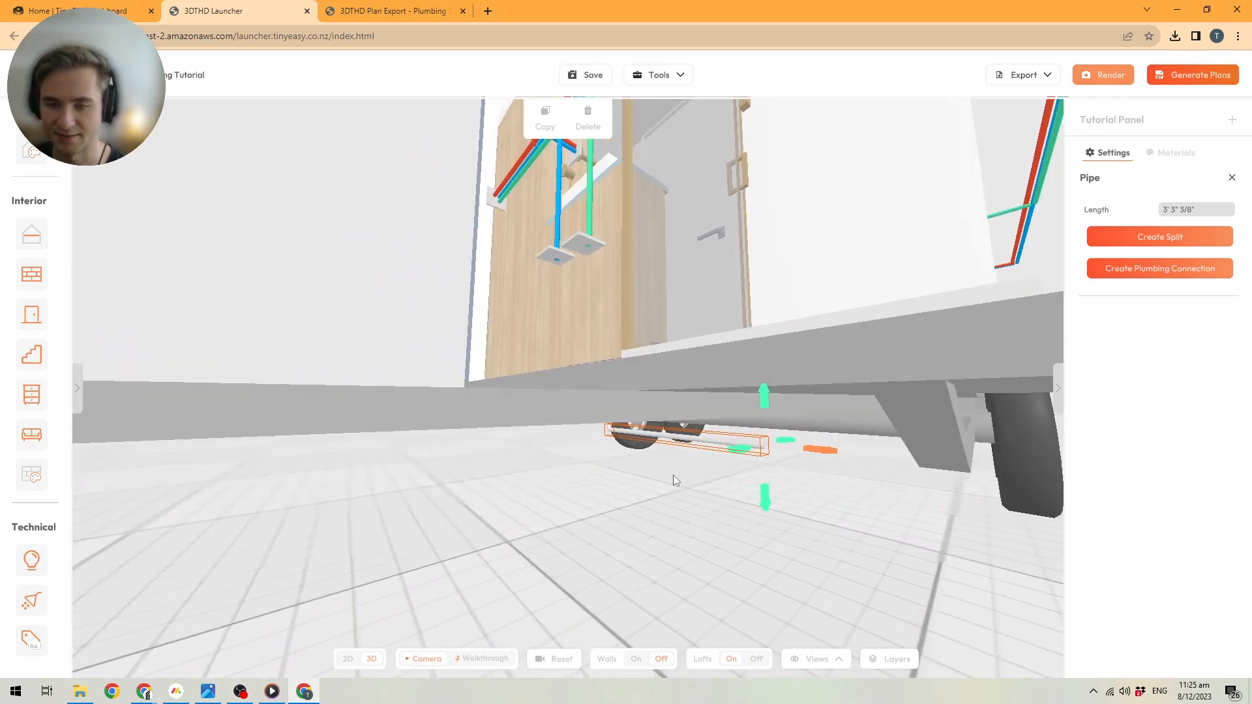
Extend the underfloor pipe rearward beneath the shower and up to the floor, ending it in a plumbing connection
right_drag(644, 497, 634, 451)
scroll(634, 505, down, 3)
scroll(698, 489, up, 3)
drag(634, 452, 651, 454)
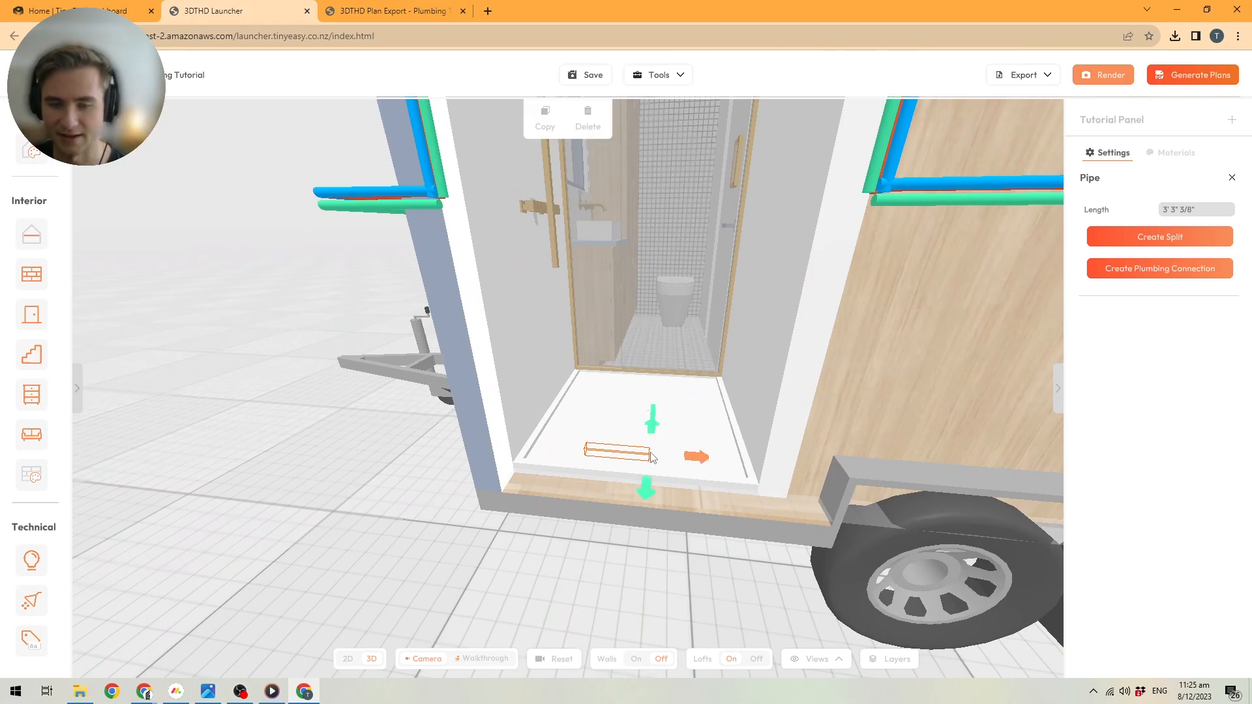
scroll(649, 457, up, 3)
right_drag(637, 620, 827, 319)
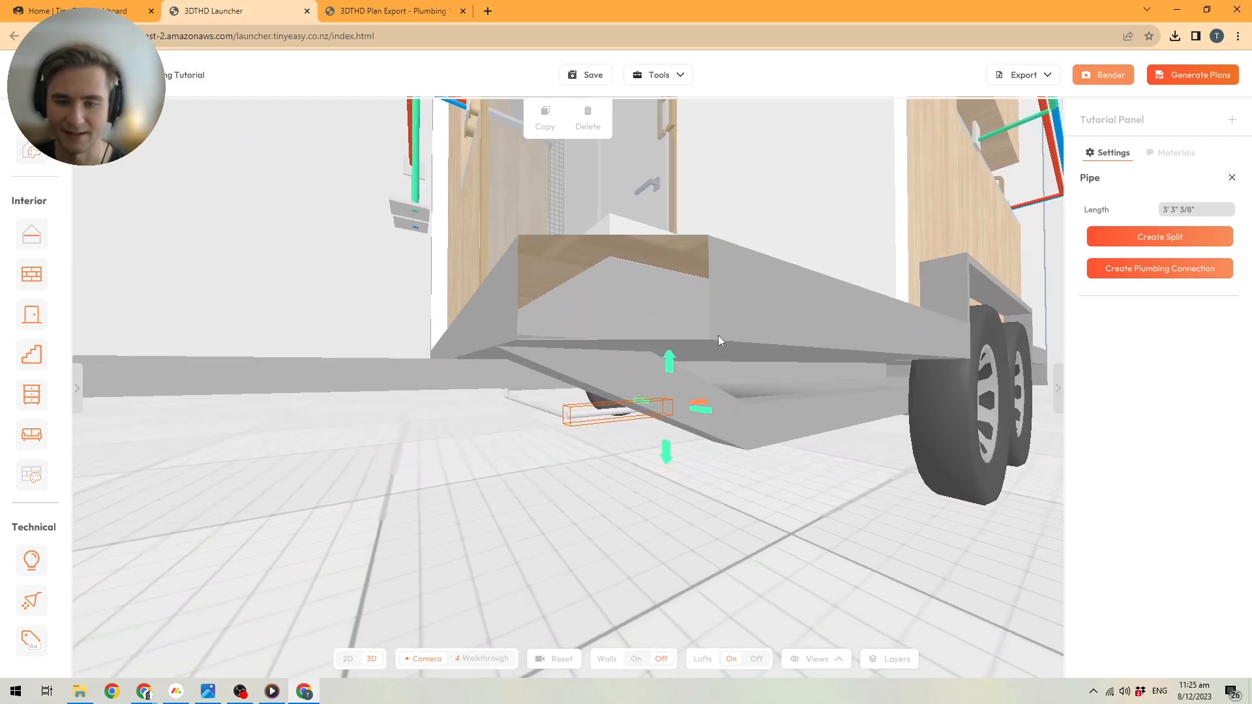
mouse_move(670, 363)
mouse_down()
mouse_move(672, 329)
mouse_move(672, 363)
mouse_up()
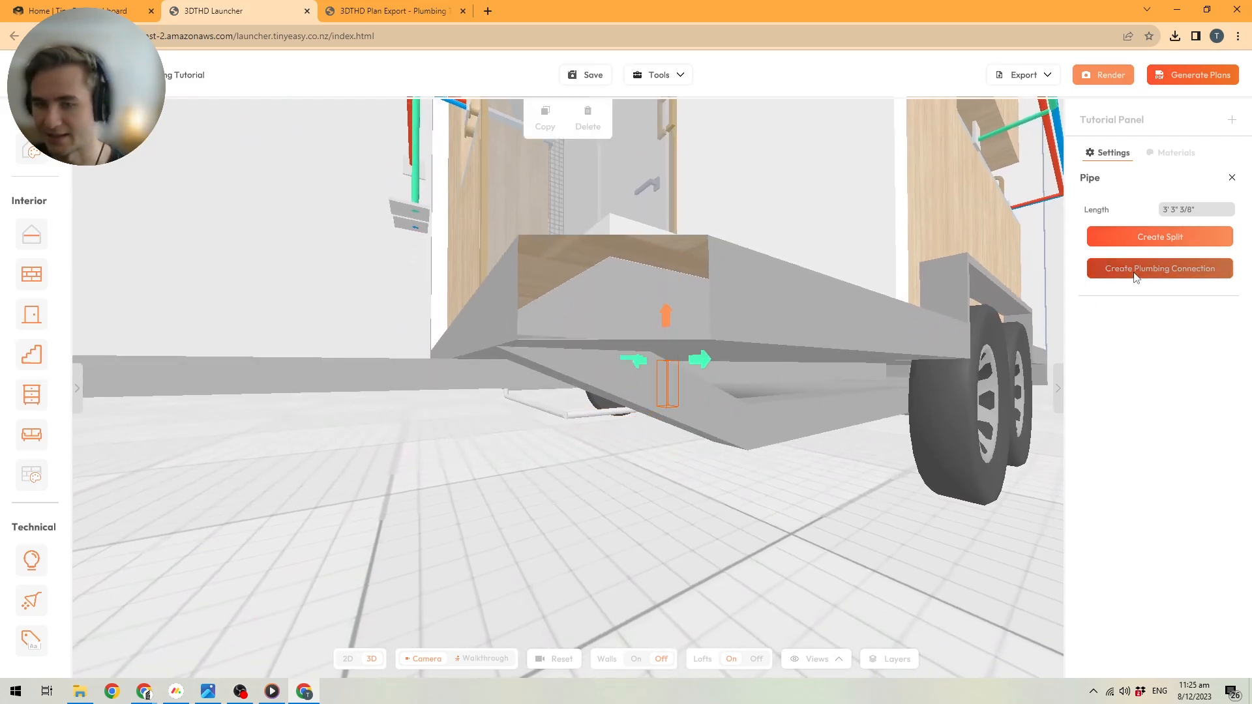
click(1110, 269)
right_drag(706, 427, 744, 416)
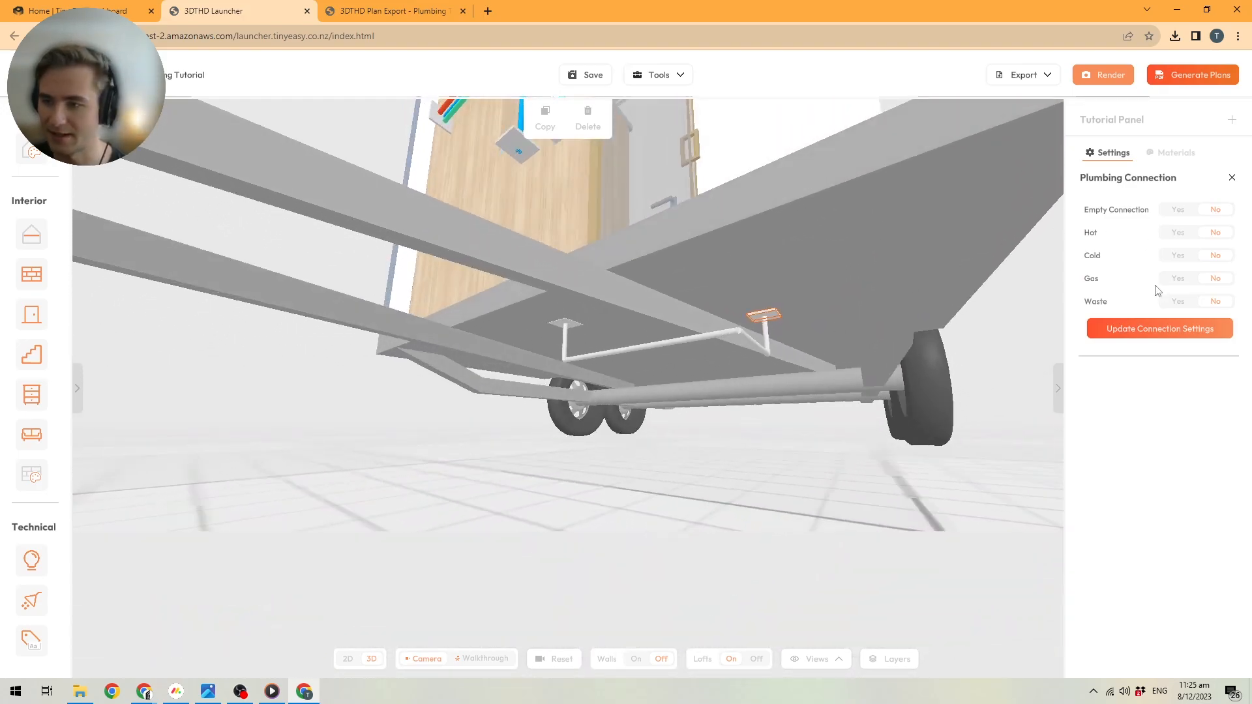
Set Waste to Yes on the connections at both ends of the underfloor pipe
click(1183, 304)
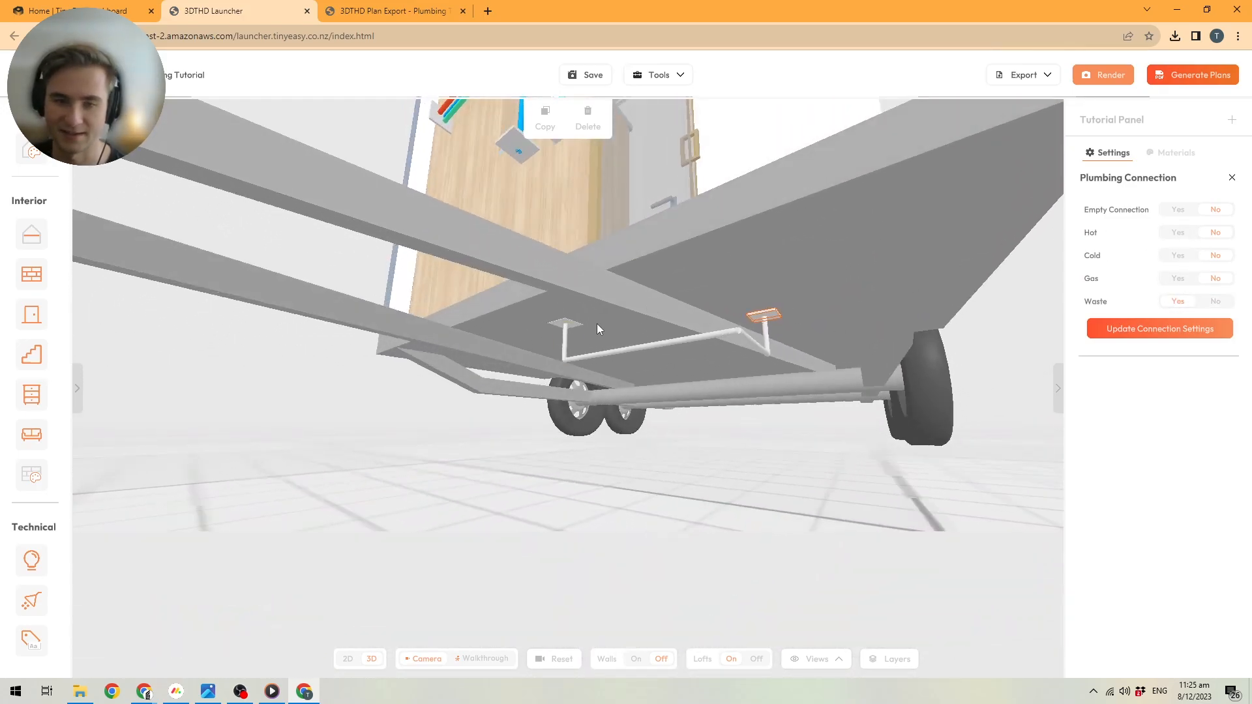
click(565, 323)
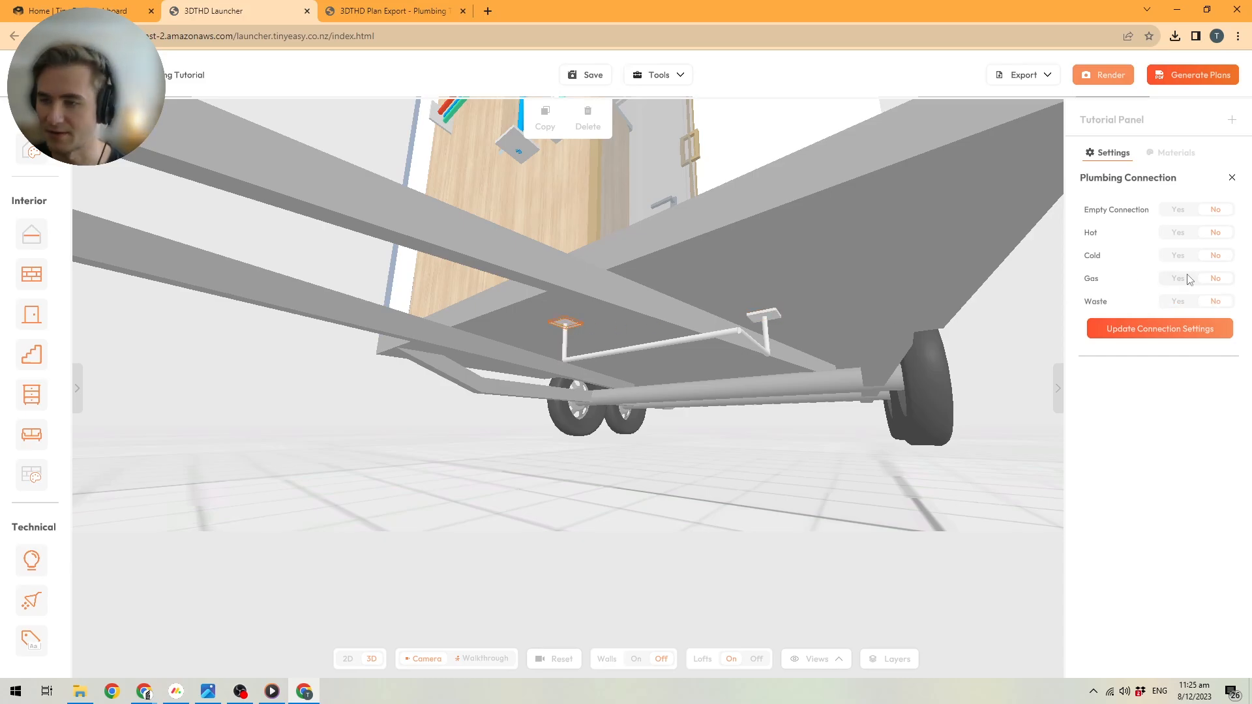
click(1178, 301)
Branch a pipe from the corner below the shower connection rearward past the wheels to beneath the kitchen
click(765, 354)
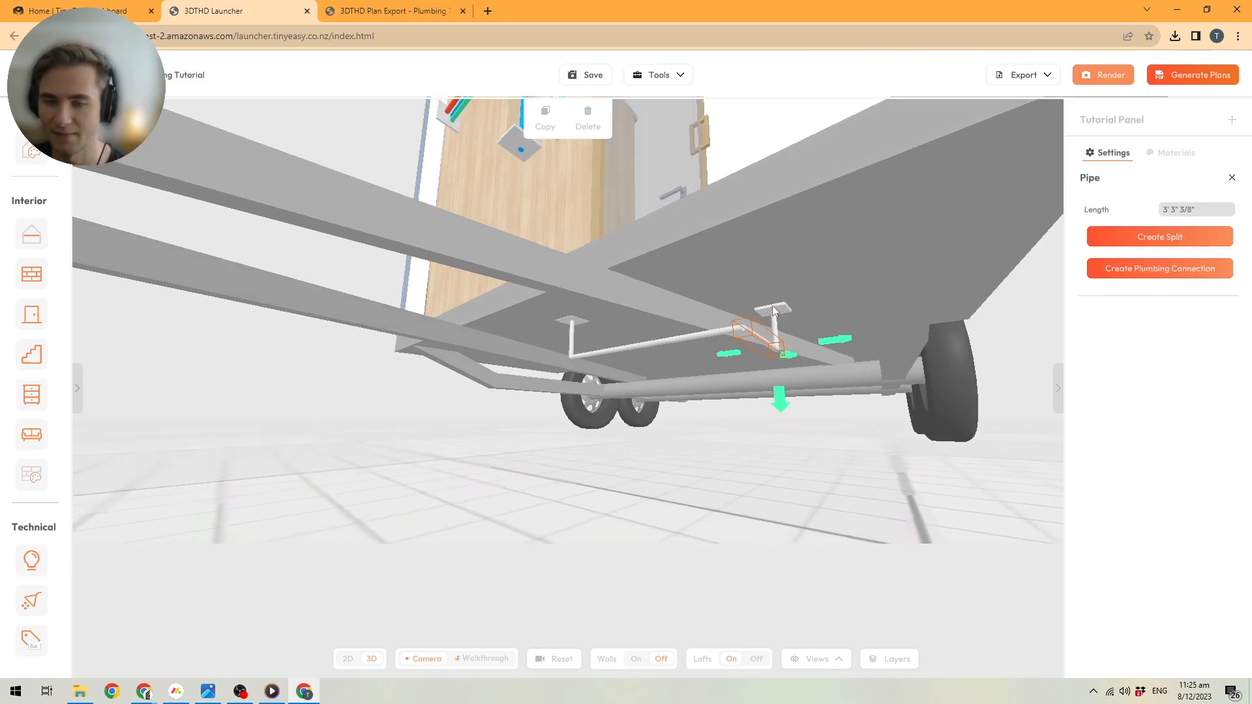
right_drag(764, 354, 780, 399)
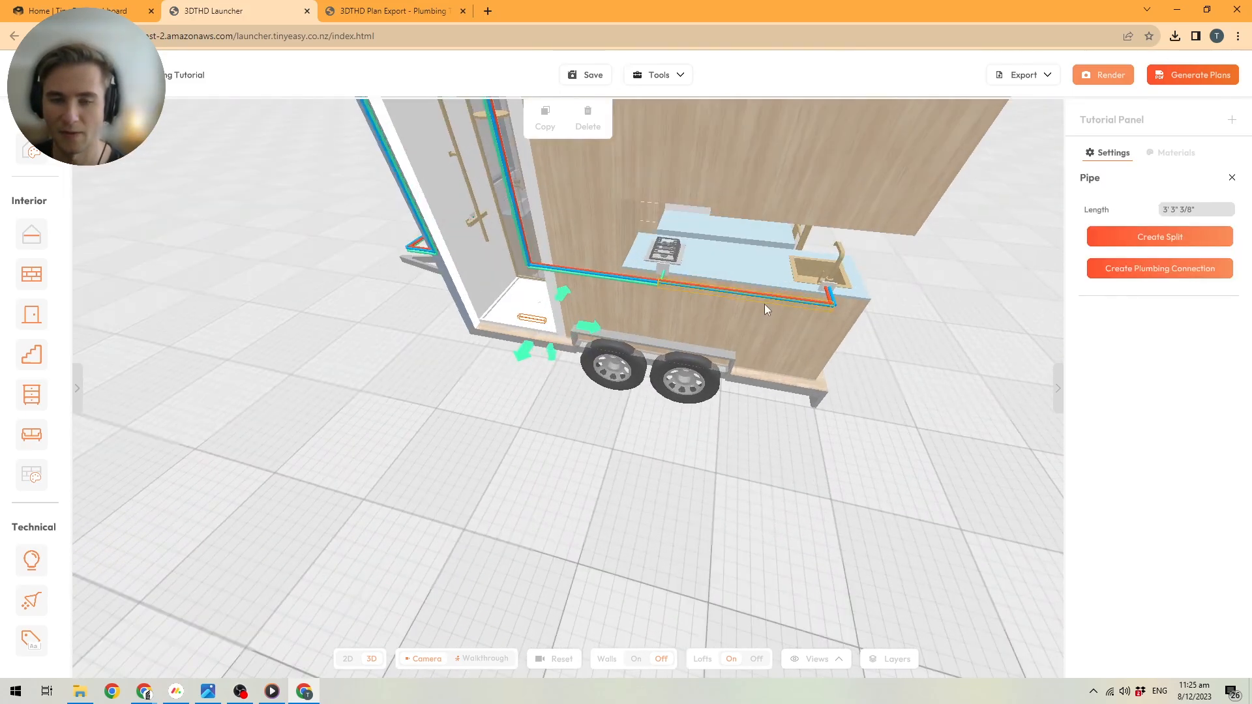
click(593, 326)
scroll(809, 349, up, 5)
right_drag(841, 351, 797, 212)
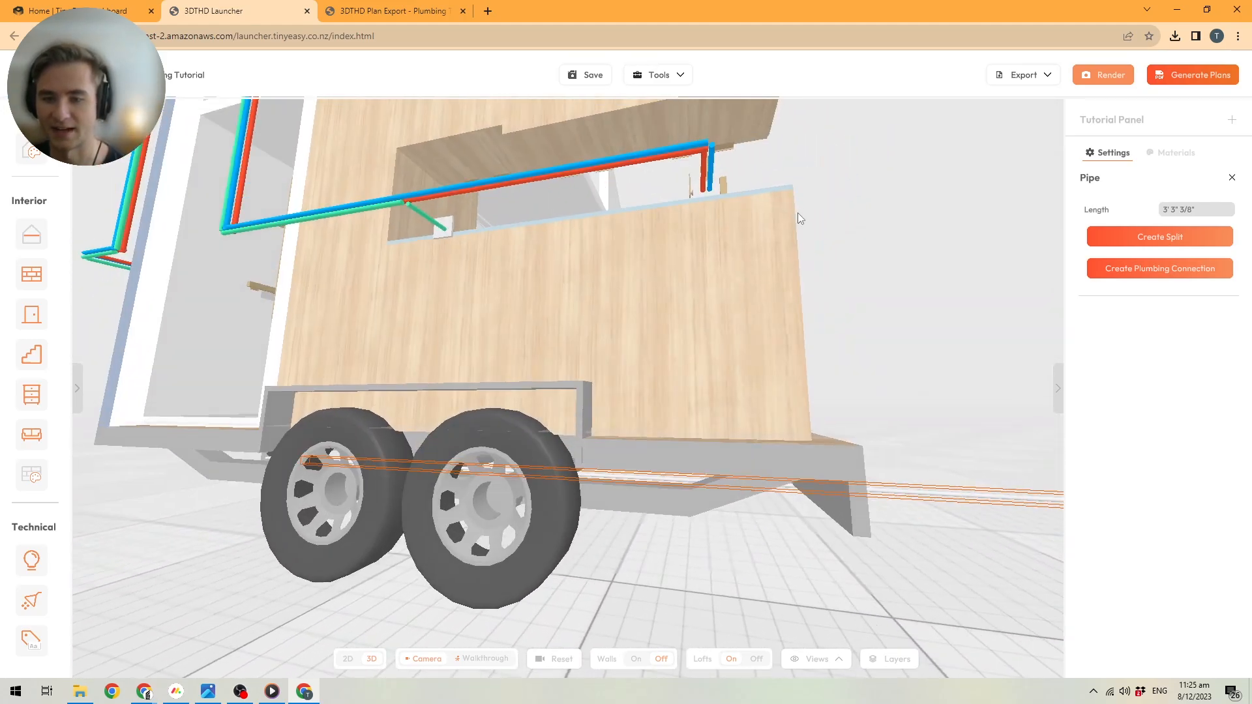
click(714, 467)
scroll(724, 477, up, 5)
right_drag(709, 487, 733, 403)
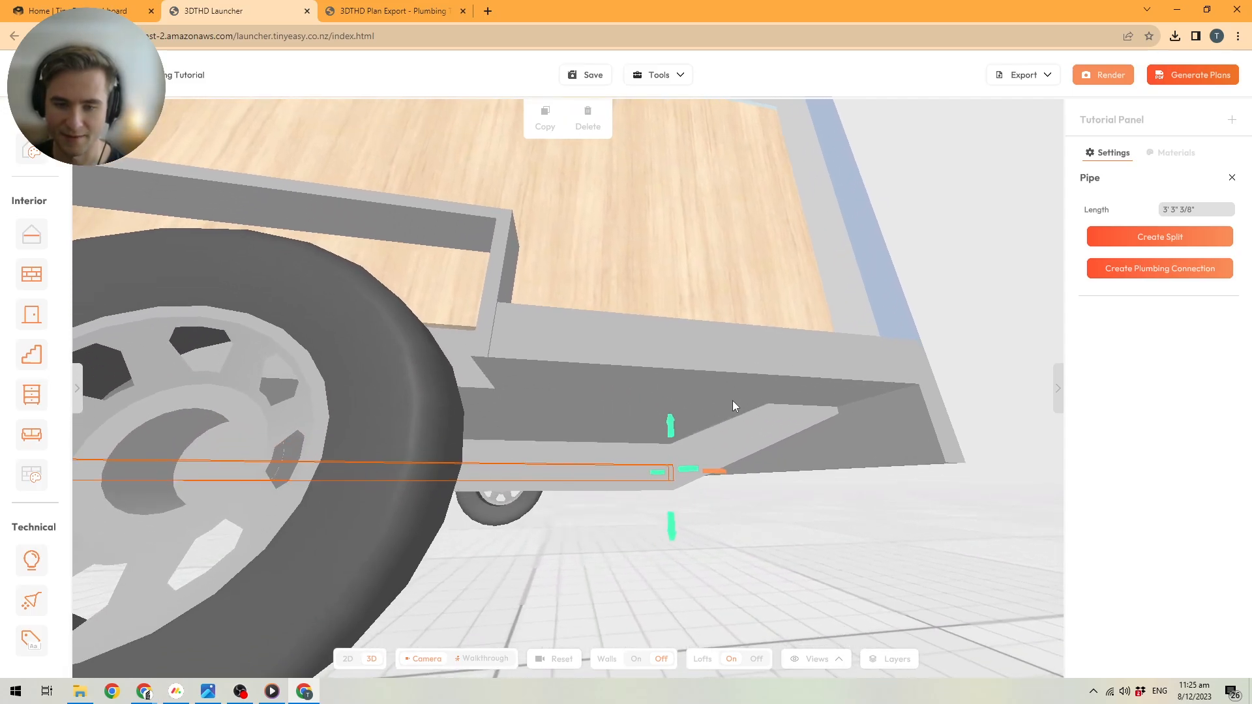
Turn the kitchen pipe up to the trailer floor and end it in a plumbing connection updated with Waste set to Yes
click(671, 427)
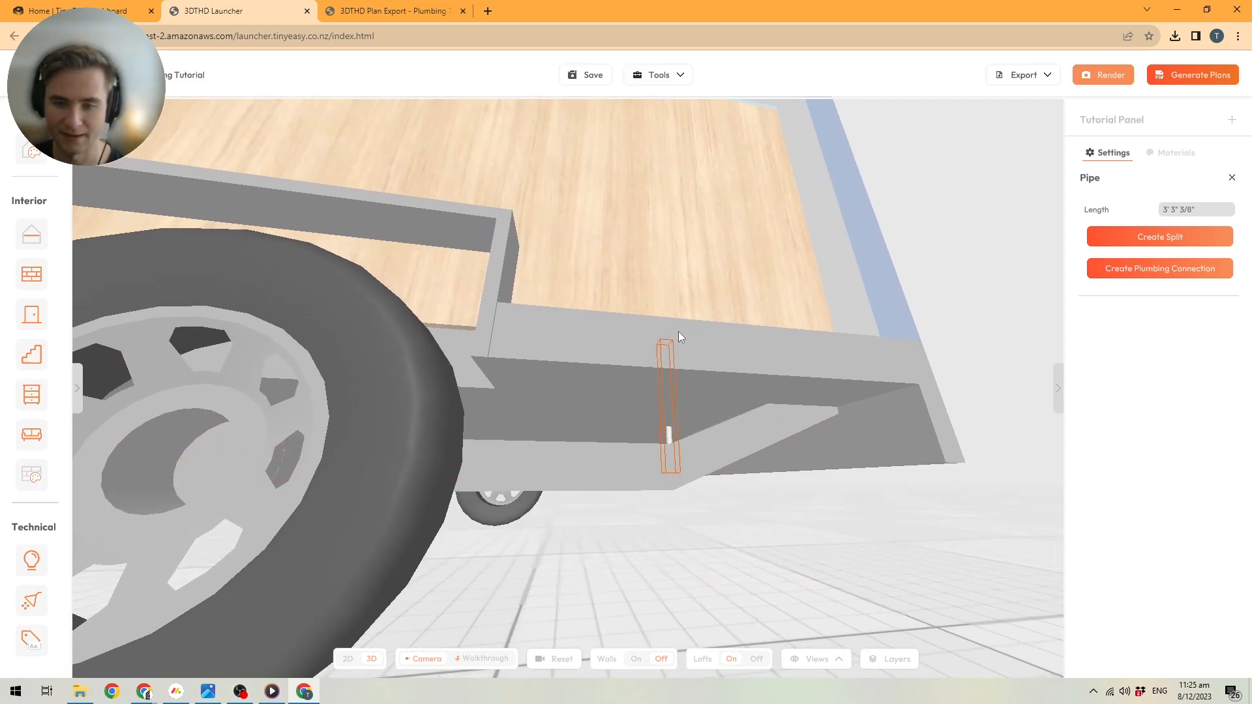
click(671, 424)
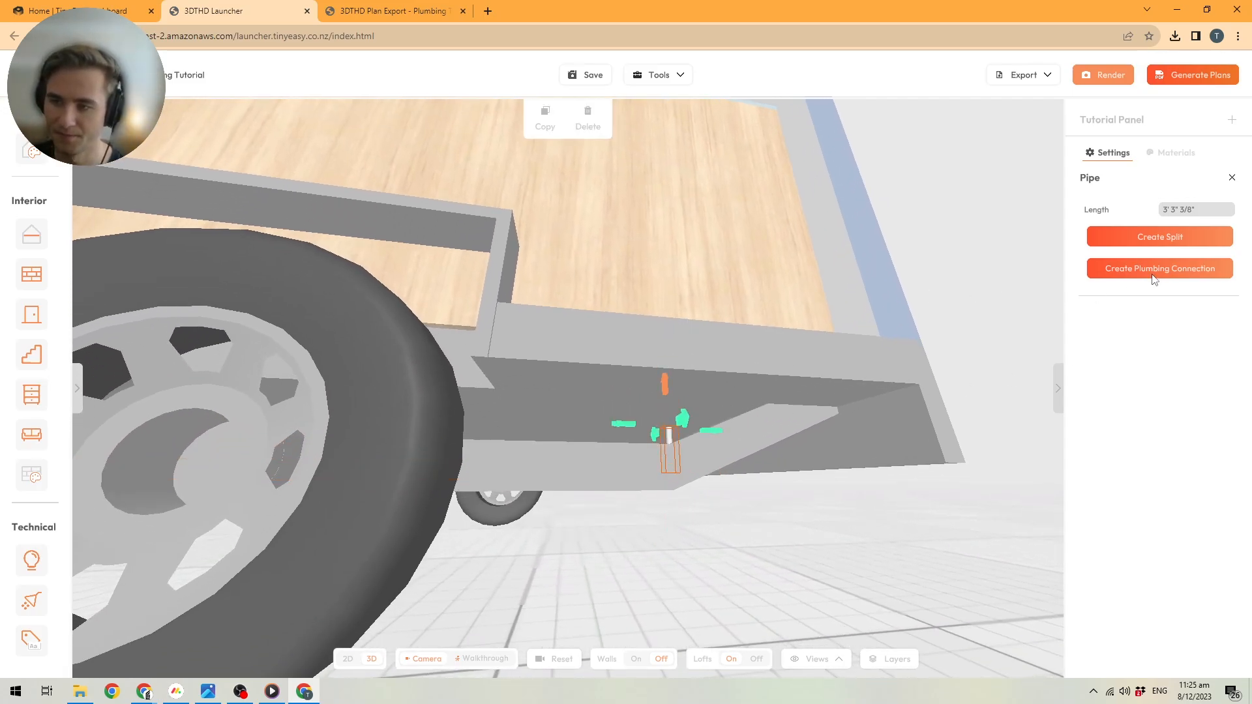
click(1129, 268)
click(1179, 301)
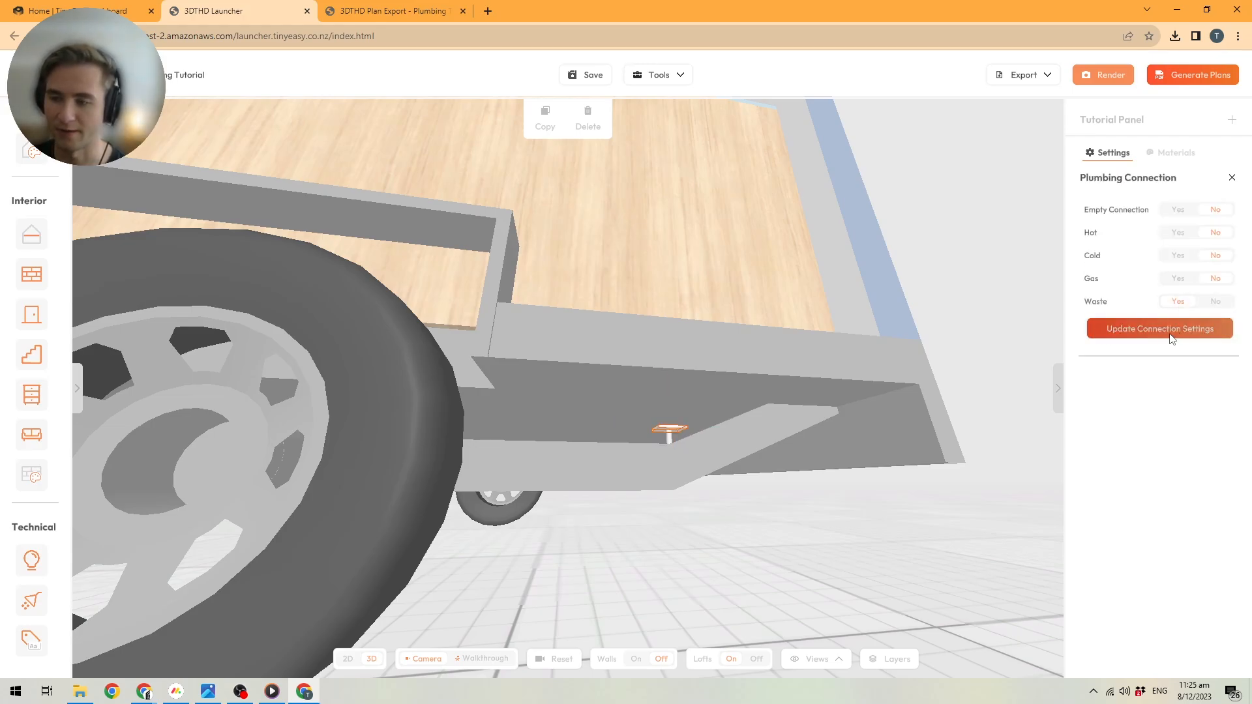
click(1184, 334)
Inspect the waste pipes beneath the trailer and the supply pipes at the front of the house
drag(846, 302, 766, 354)
right_drag(698, 306, 879, 245)
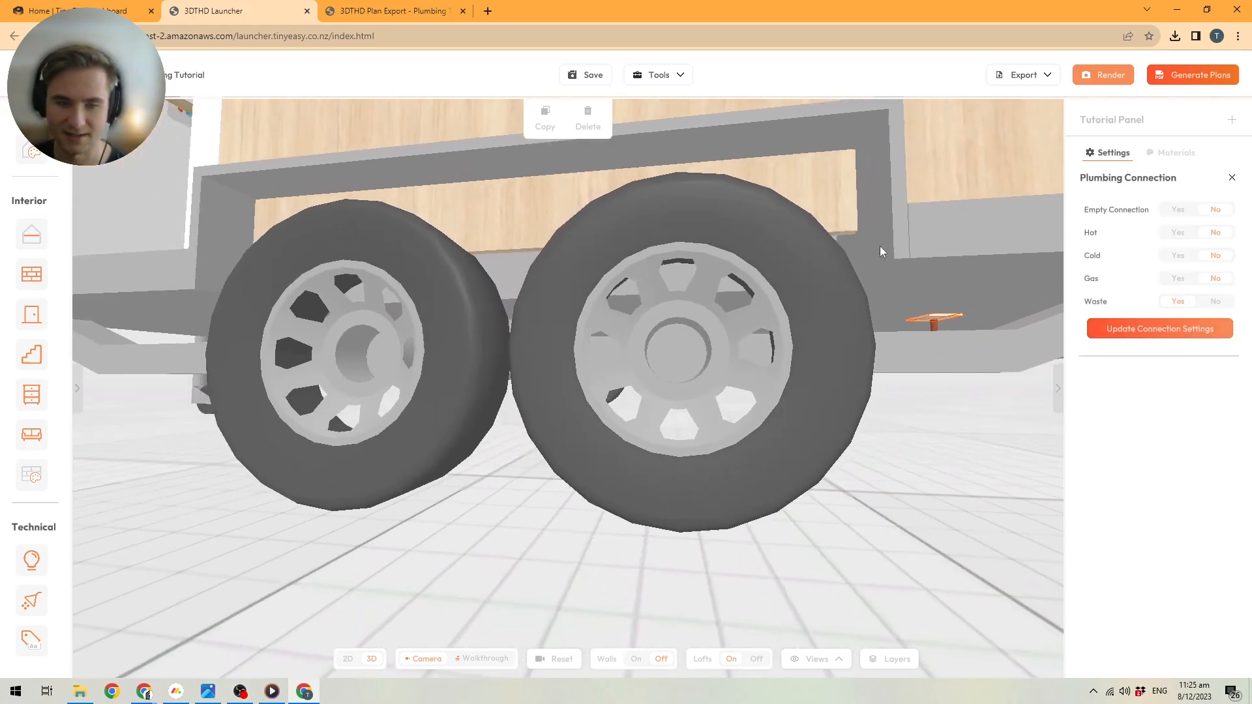
scroll(584, 365, down, 5)
scroll(577, 367, up, 5)
drag(575, 366, 726, 345)
scroll(717, 467, up, 3)
scroll(718, 467, down, 3)
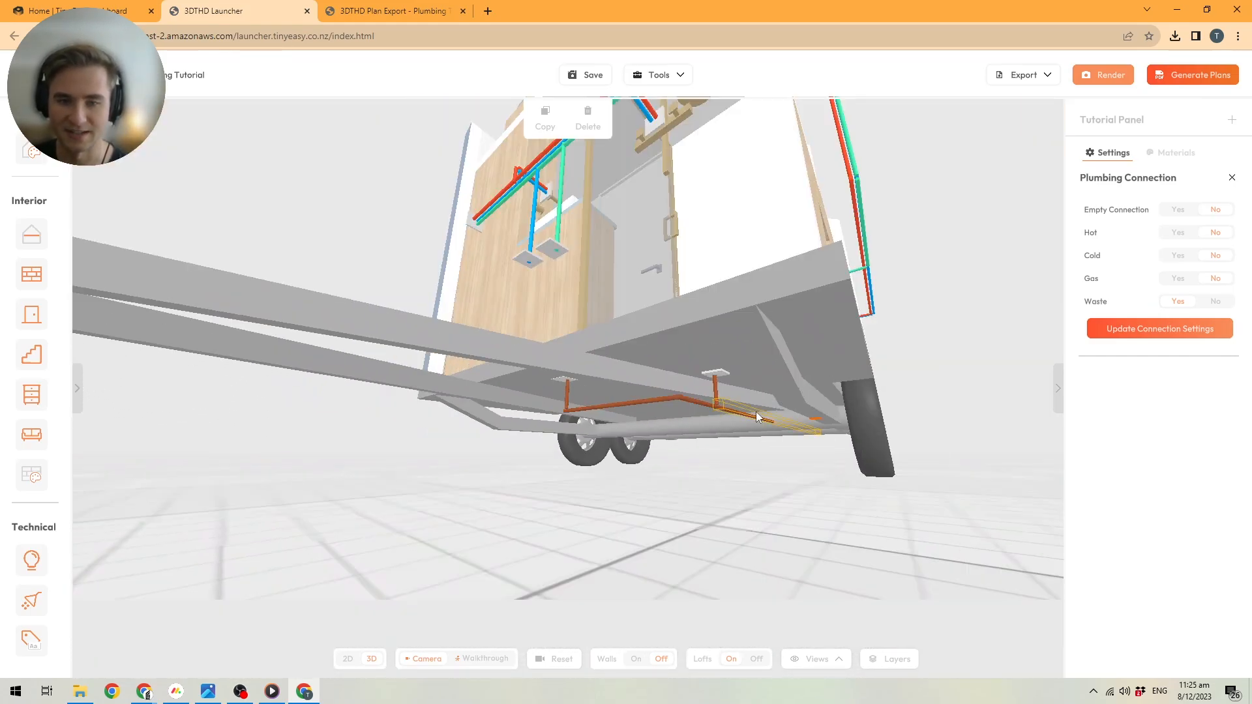
drag(739, 407, 636, 529)
scroll(737, 402, up, 3)
scroll(698, 431, down, 3)
scroll(701, 404, up, 1)
scroll(632, 467, down, 5)
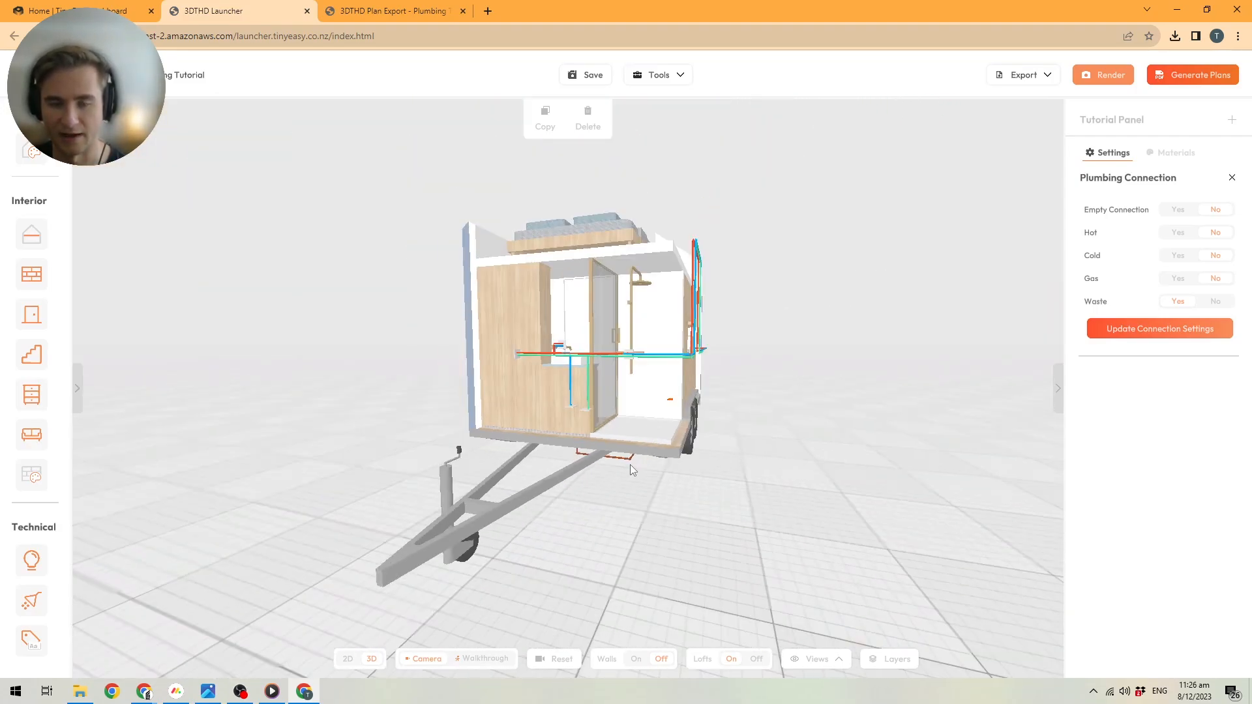
drag(640, 386, 629, 416)
scroll(596, 342, up, 5)
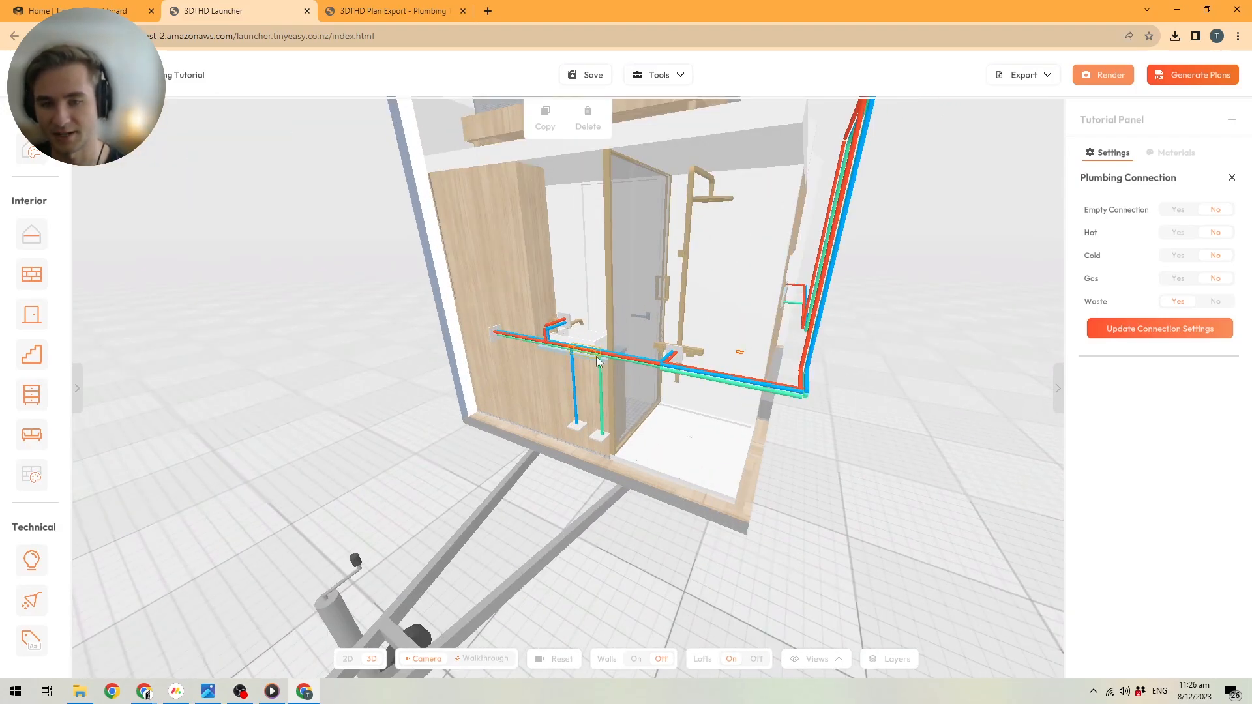
Drop a pipe from the bend in the underfloor waste run and end it in a connection updated with Waste set to Yes
drag(596, 342, 637, 465)
click(639, 465)
mouse_move(651, 515)
mouse_down()
mouse_move(655, 615)
mouse_move(656, 533)
mouse_up()
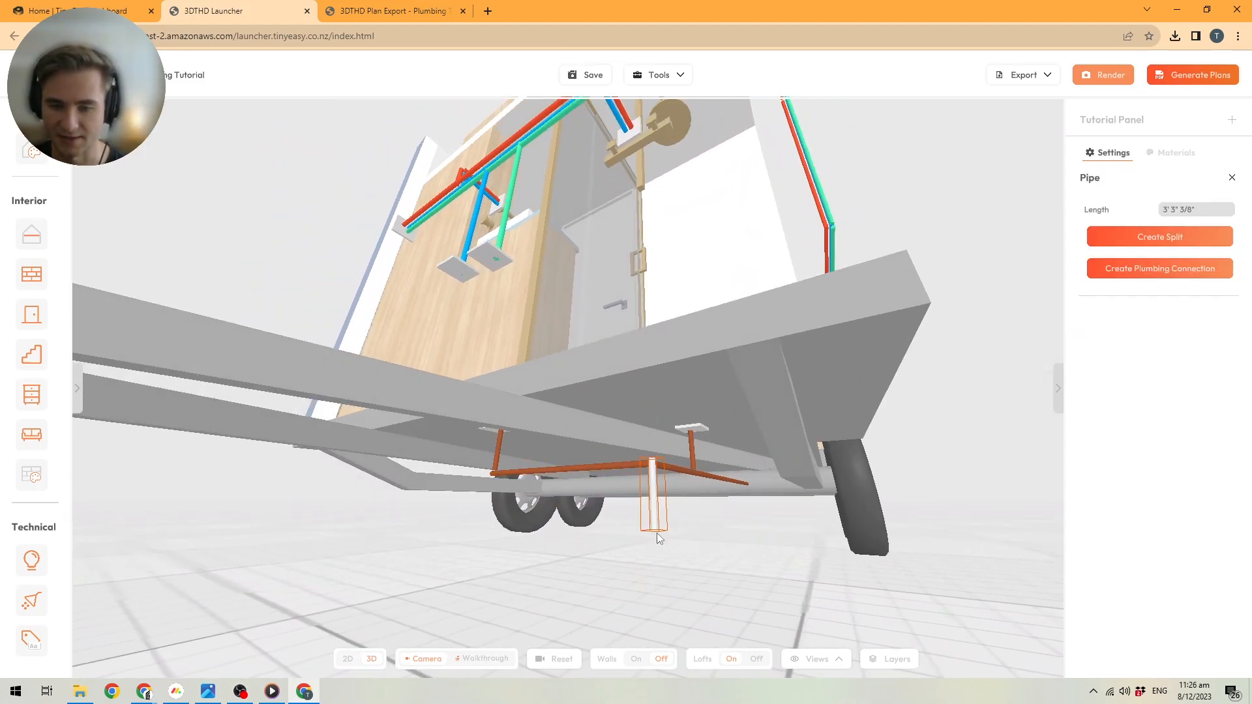
click(1170, 267)
click(1181, 301)
click(1170, 328)
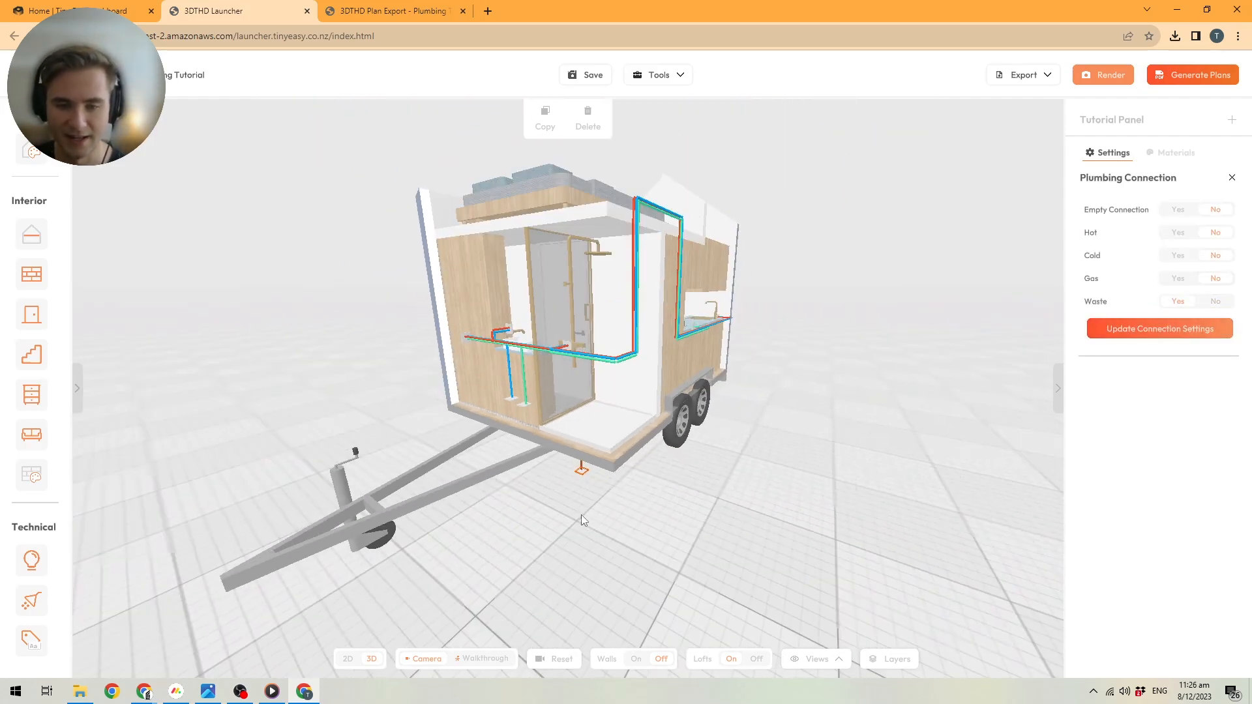
Inspect the waste outlet beneath the trailer and the complete plumbing layout from the front and the doorway side
scroll(570, 500, up, 4)
drag(565, 490, 553, 375)
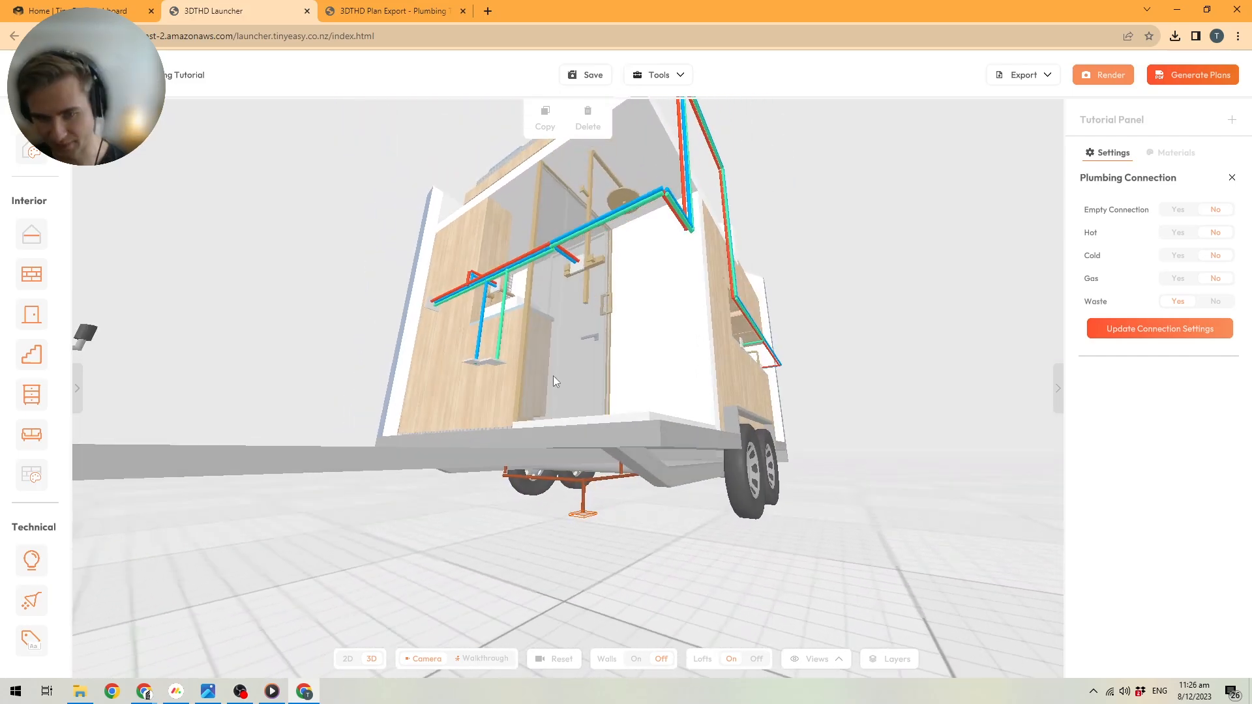
drag(634, 297, 592, 512)
scroll(522, 371, down, 5)
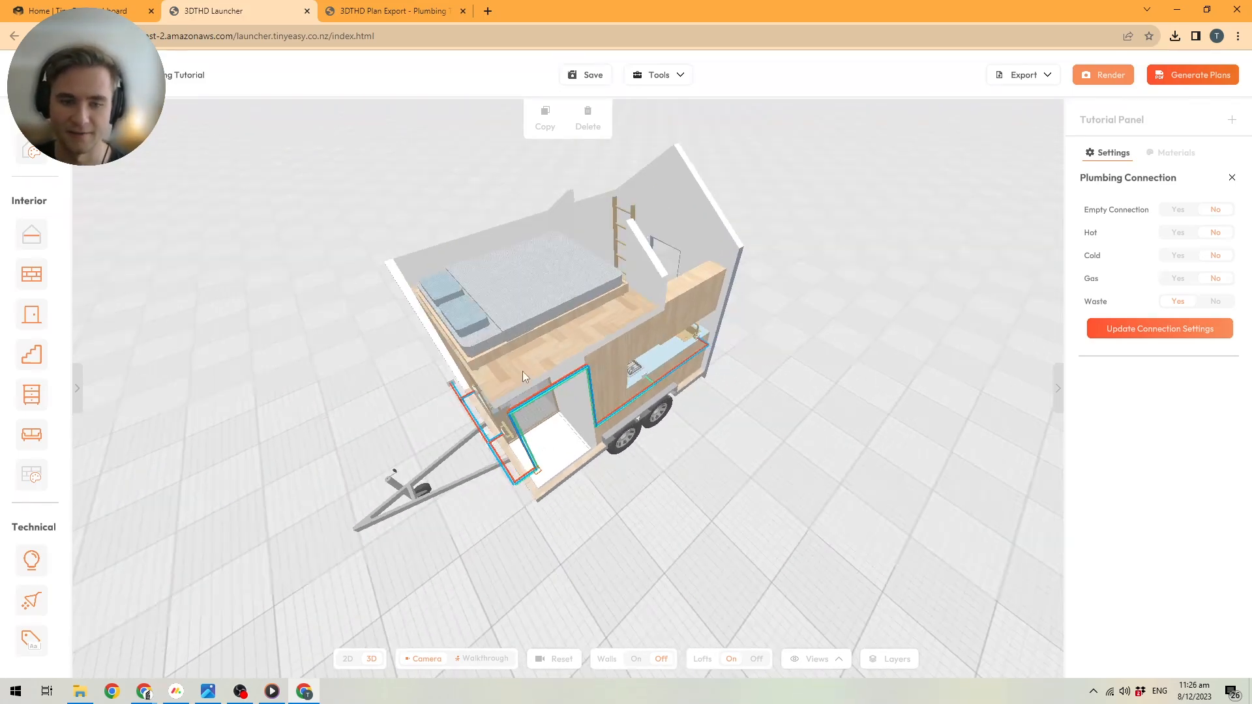
drag(729, 453, 831, 315)
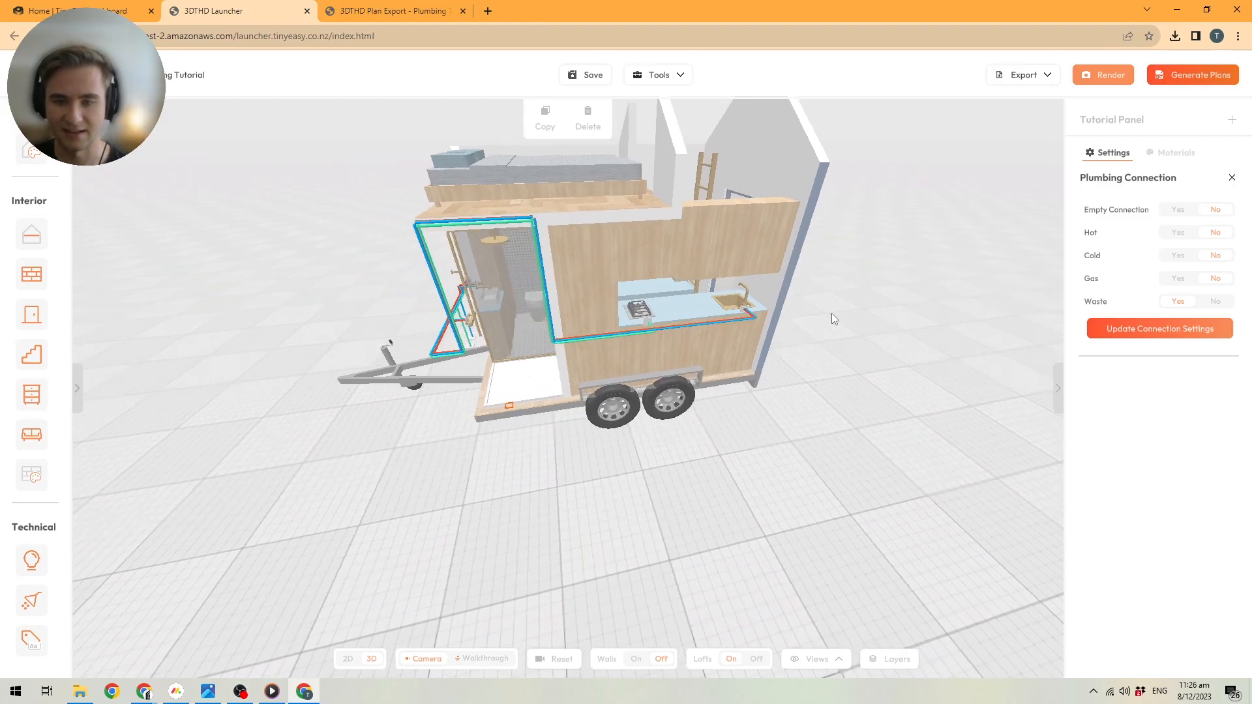
Inspect the finished plumbing layout from the doorway side, the drawbar end and the kitchen wall
scroll(540, 376, up, 3)
click(634, 448)
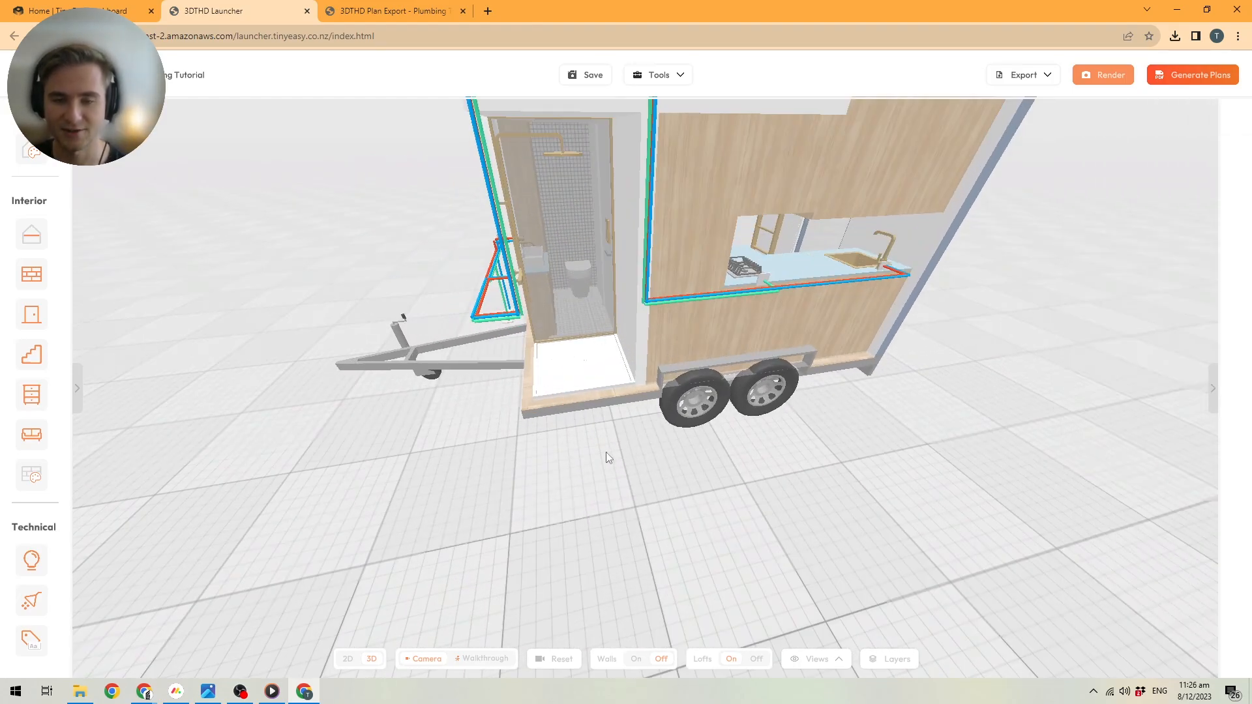
drag(604, 452, 781, 298)
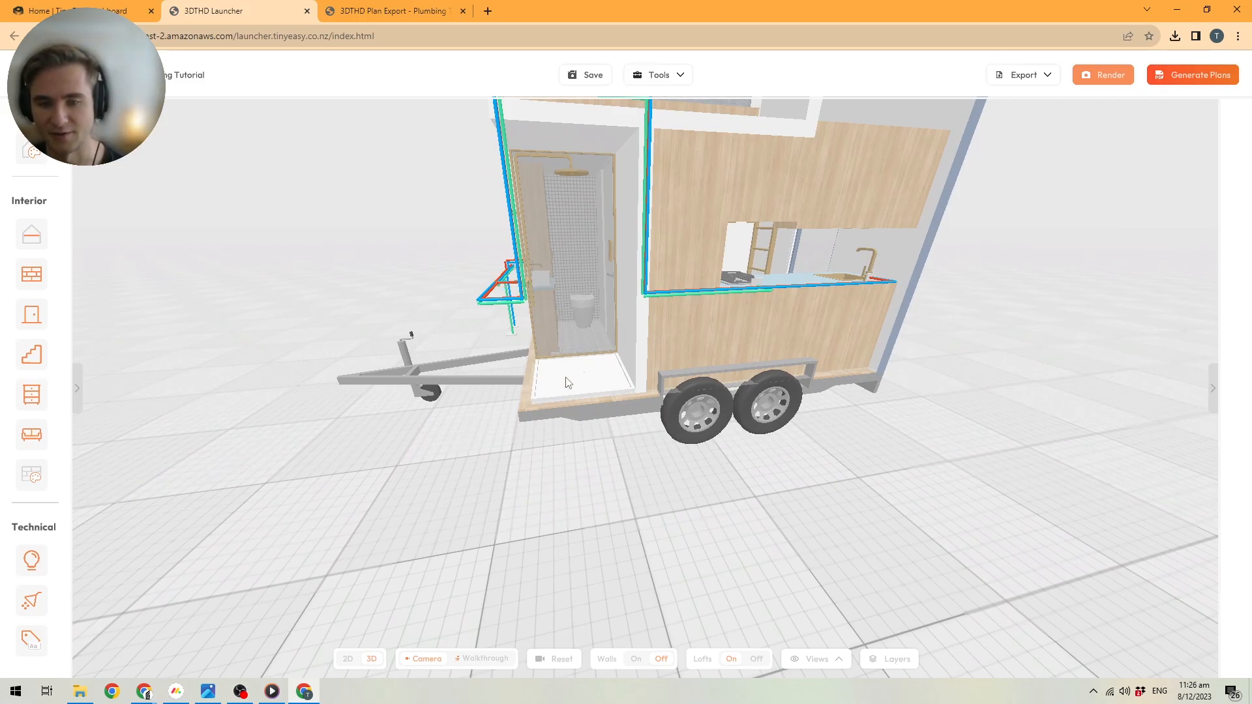
drag(611, 386, 663, 419)
scroll(714, 393, up, 3)
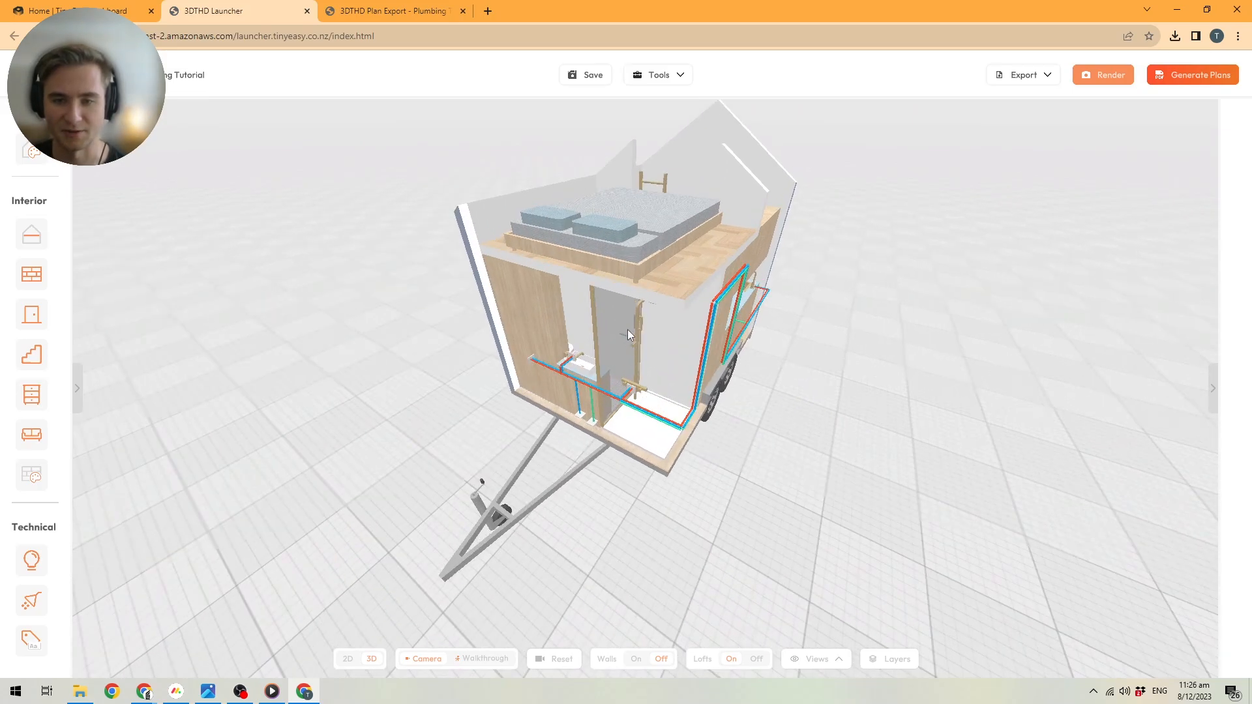
drag(793, 481, 798, 415)
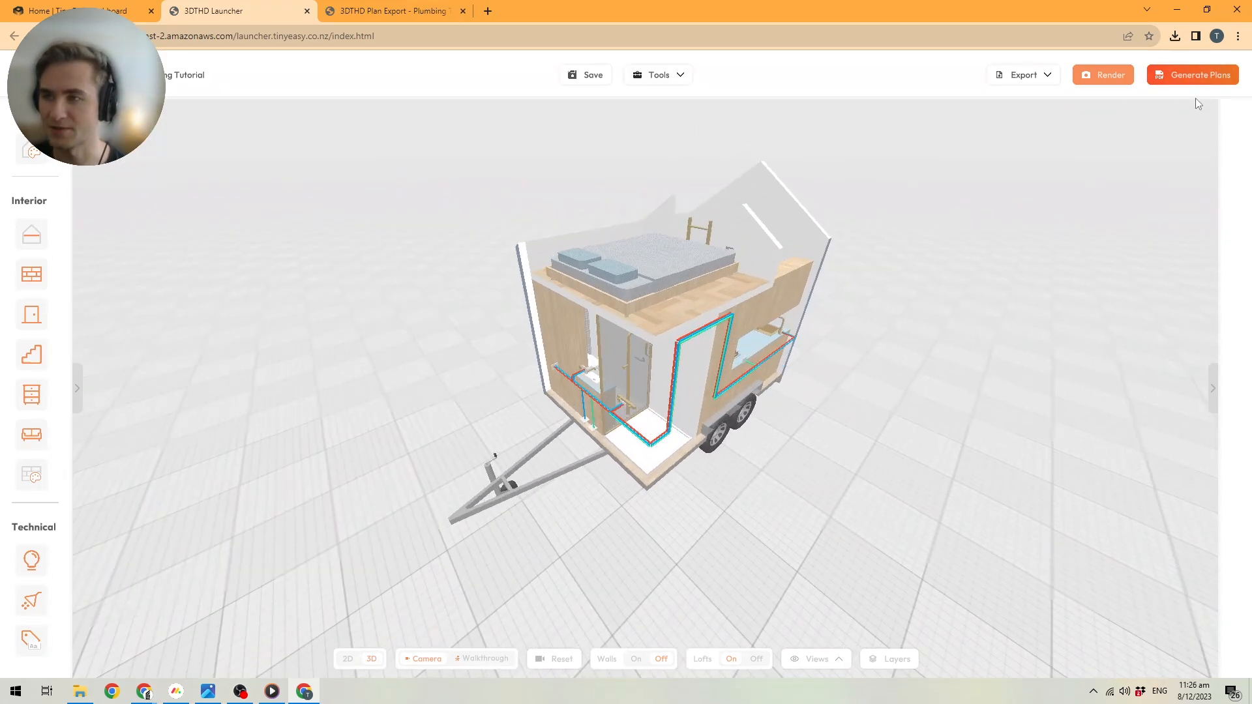
scroll(752, 304, up, 3)
drag(752, 306, 767, 269)
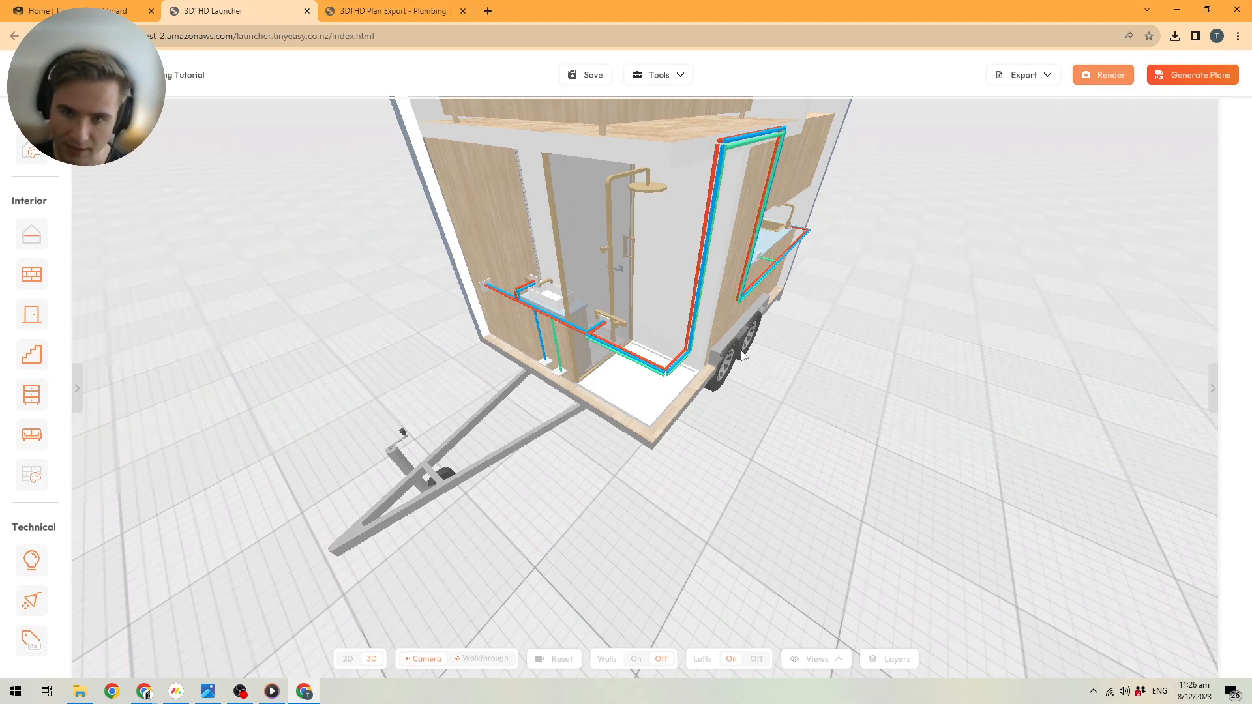
scroll(742, 355, down, 5)
scroll(660, 292, up, 2)
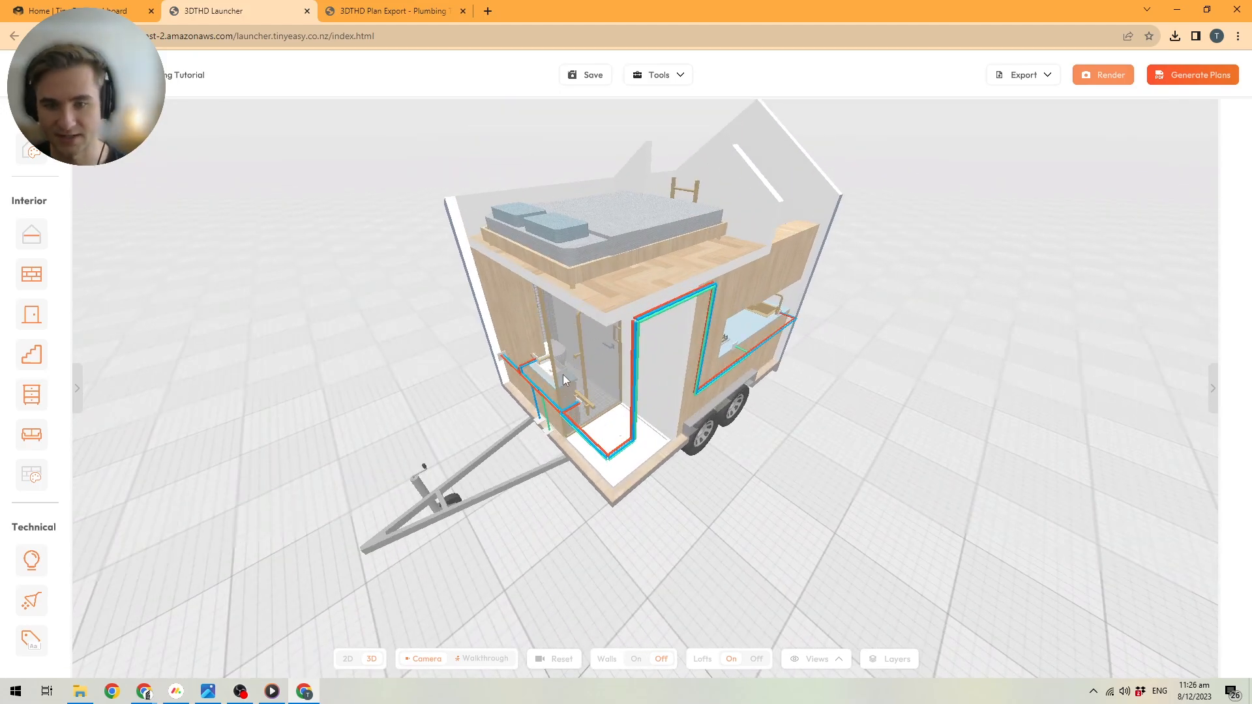
drag(608, 376, 521, 431)
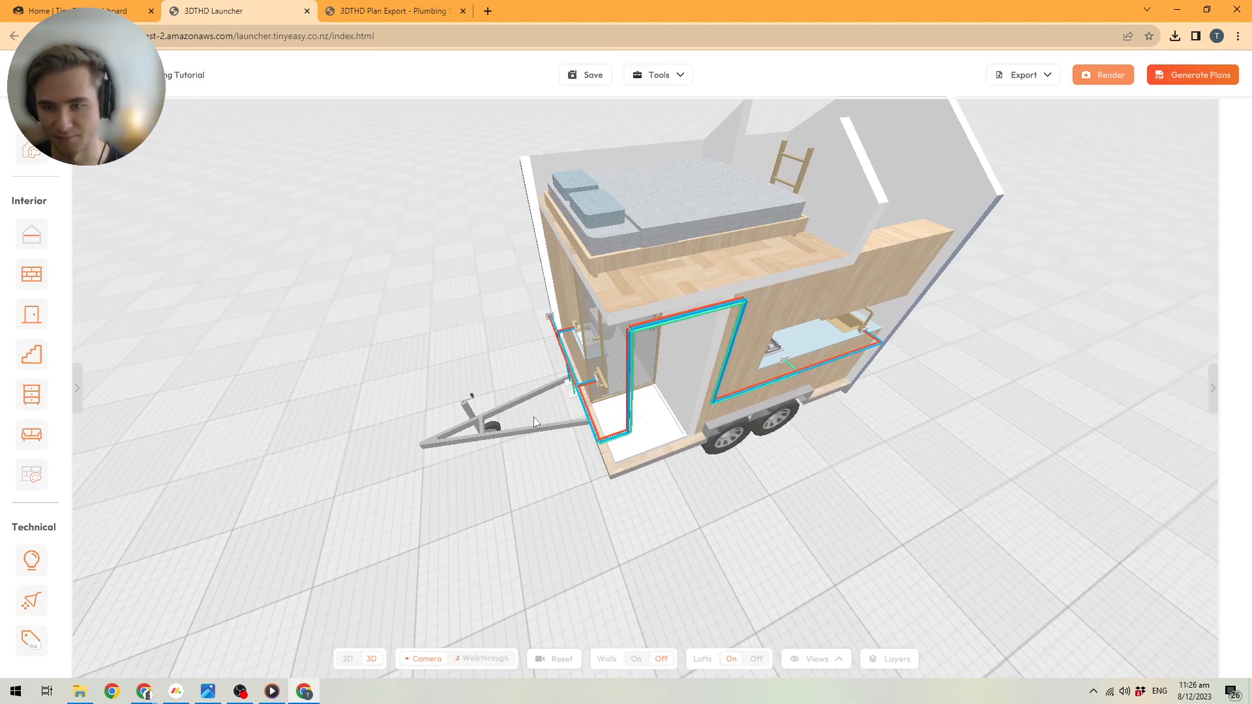
drag(534, 417, 730, 294)
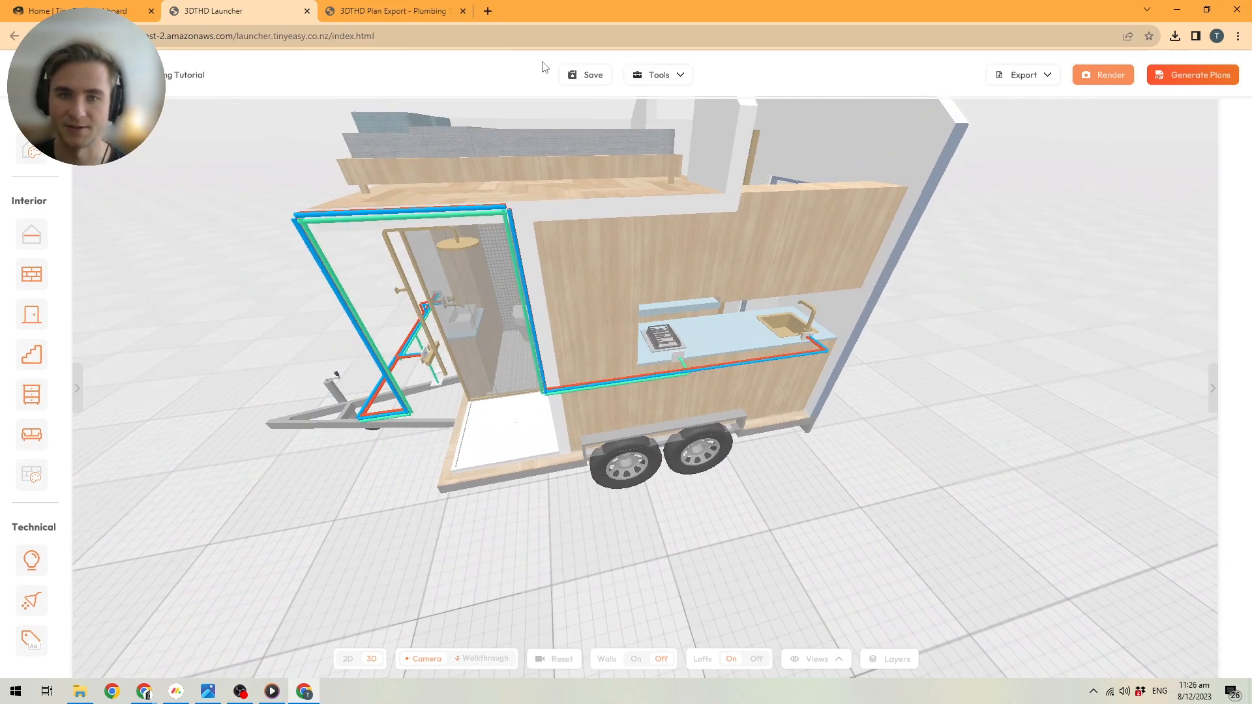
Save the design and turn the plumbing display back on with the walls hidden
click(584, 75)
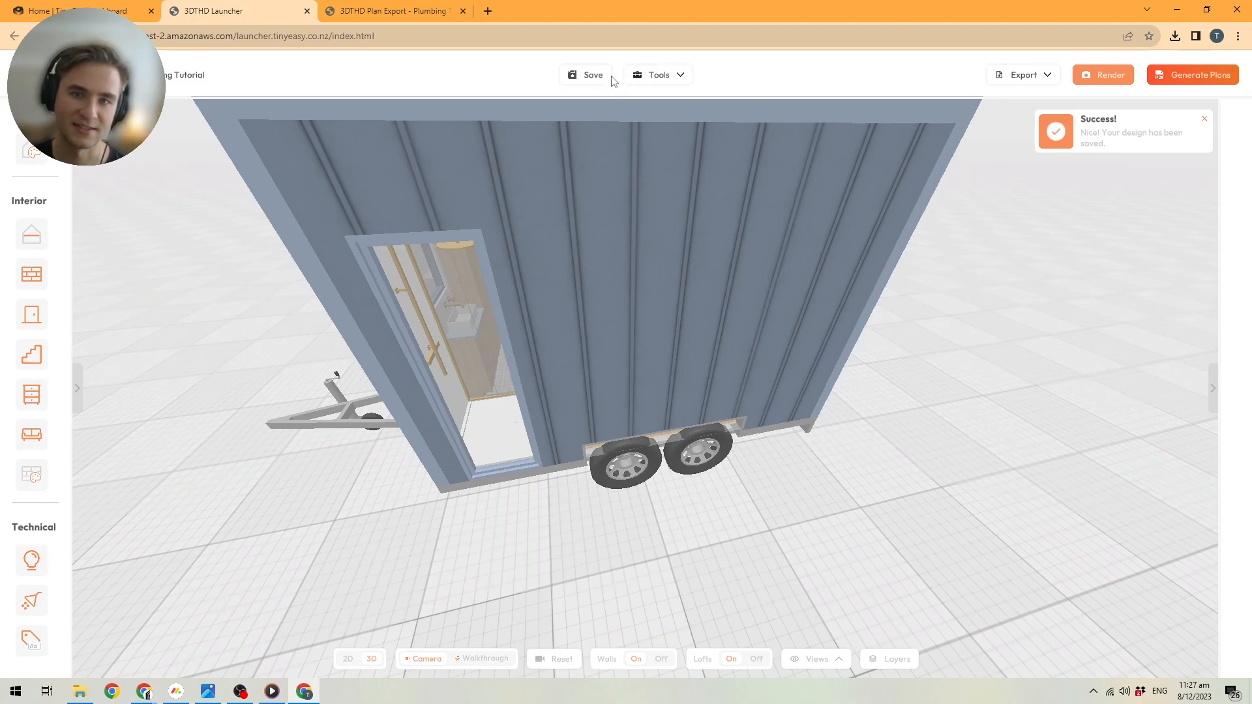
drag(739, 555, 815, 665)
click(789, 659)
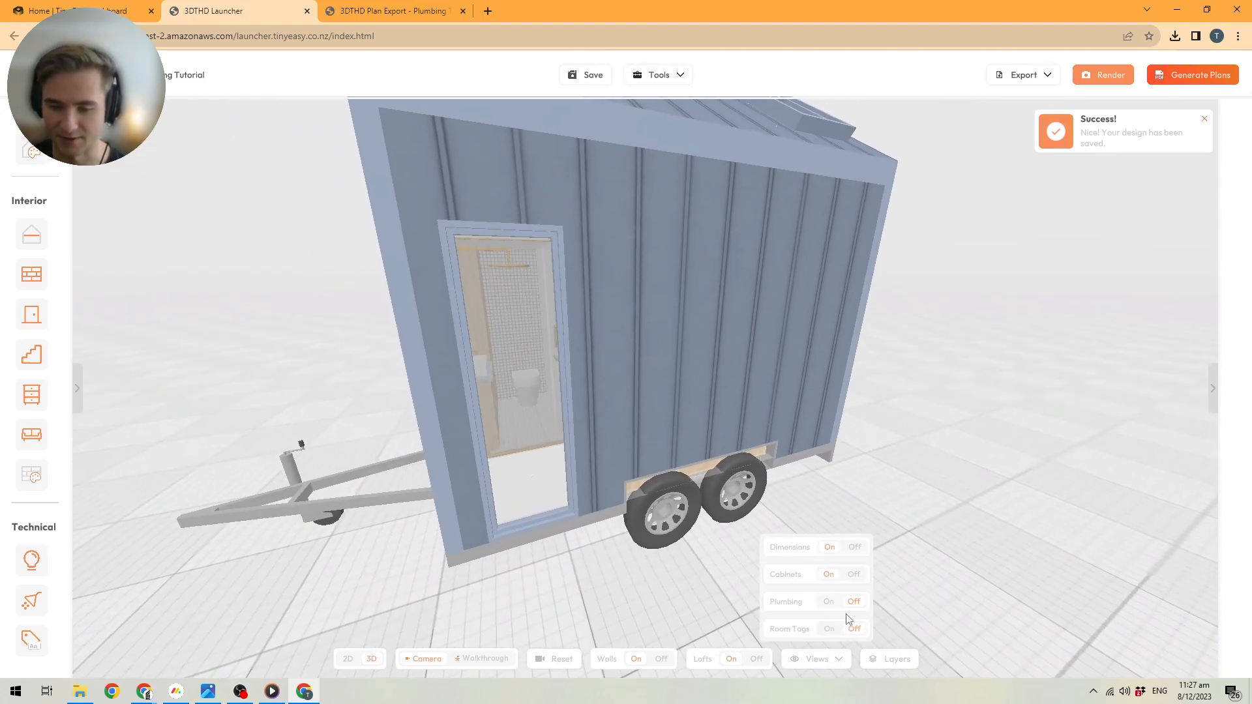
click(828, 601)
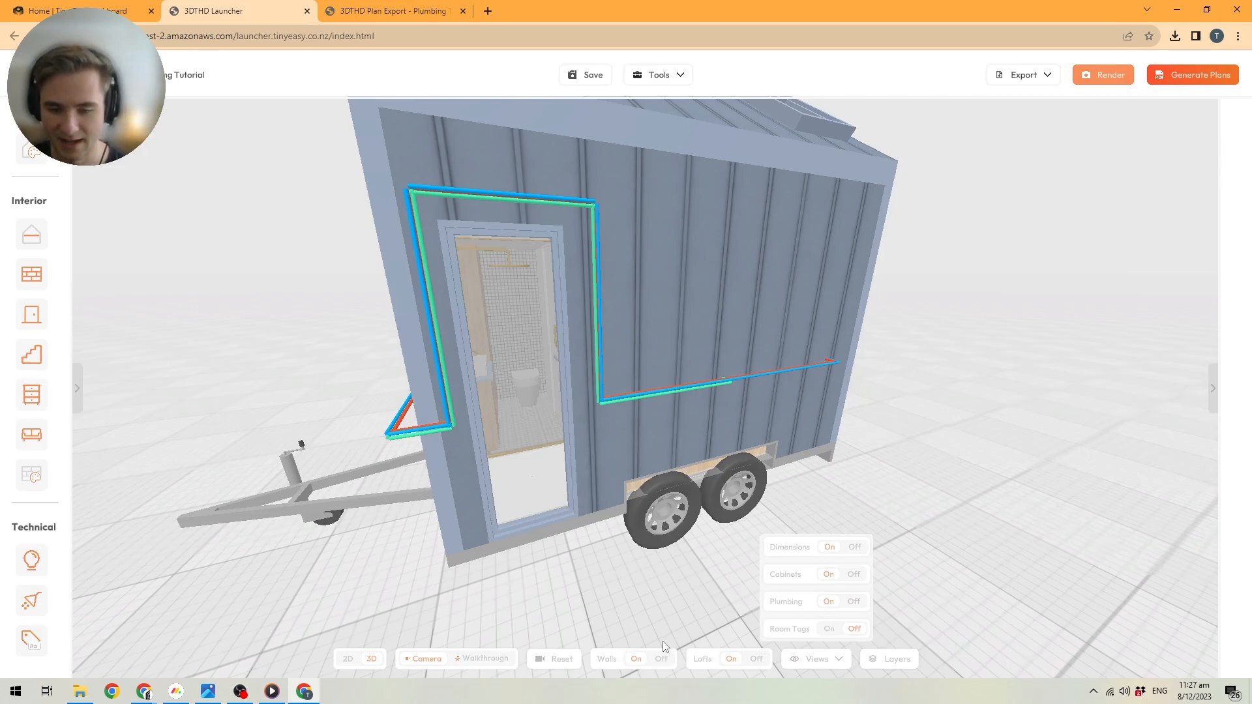
click(661, 659)
drag(804, 355, 719, 496)
click(817, 658)
Make cabinets and furniture selectable in the selection layers and pull the sink cabinet out of the kitchen run
drag(731, 541, 507, 409)
scroll(507, 408, up, 8)
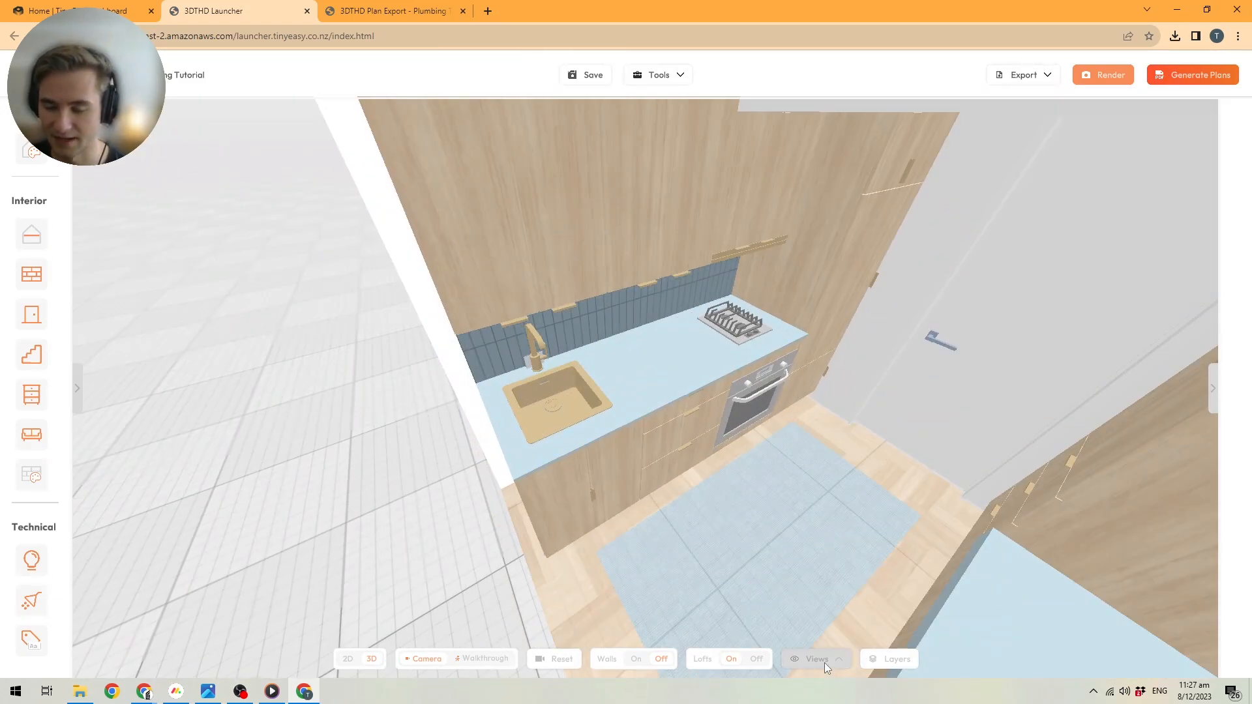
click(887, 660)
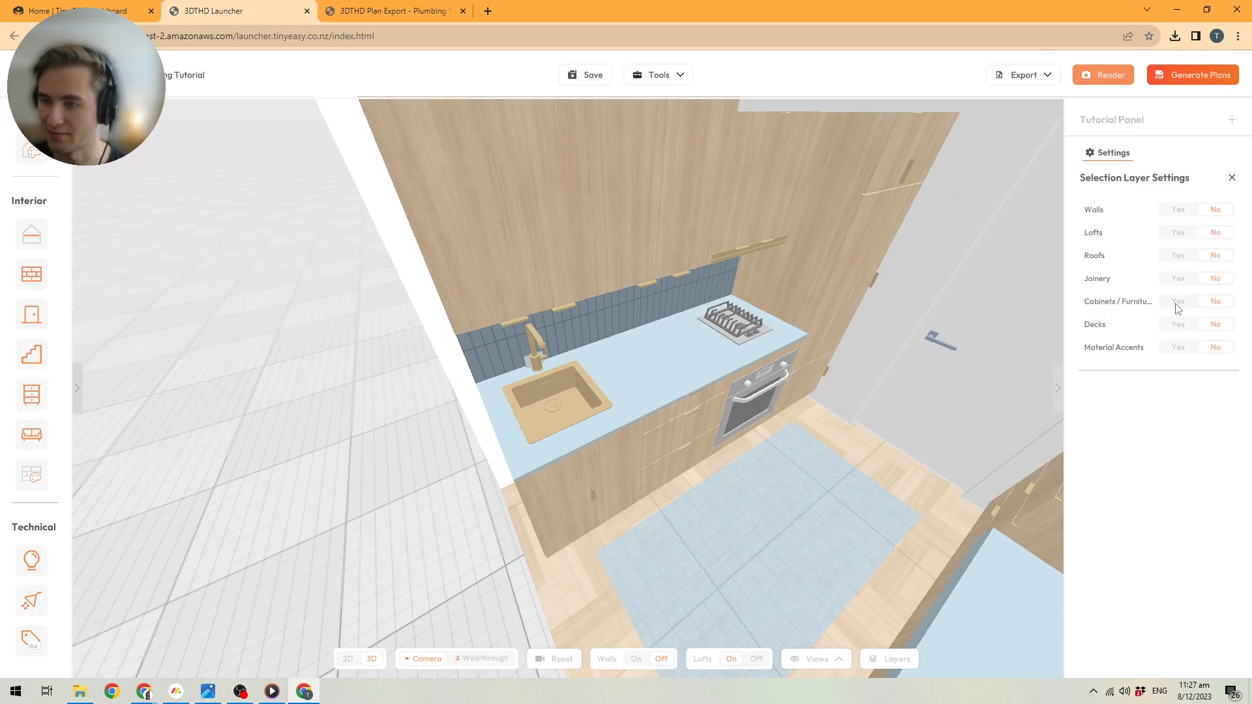
drag(679, 413, 575, 452)
click(573, 452)
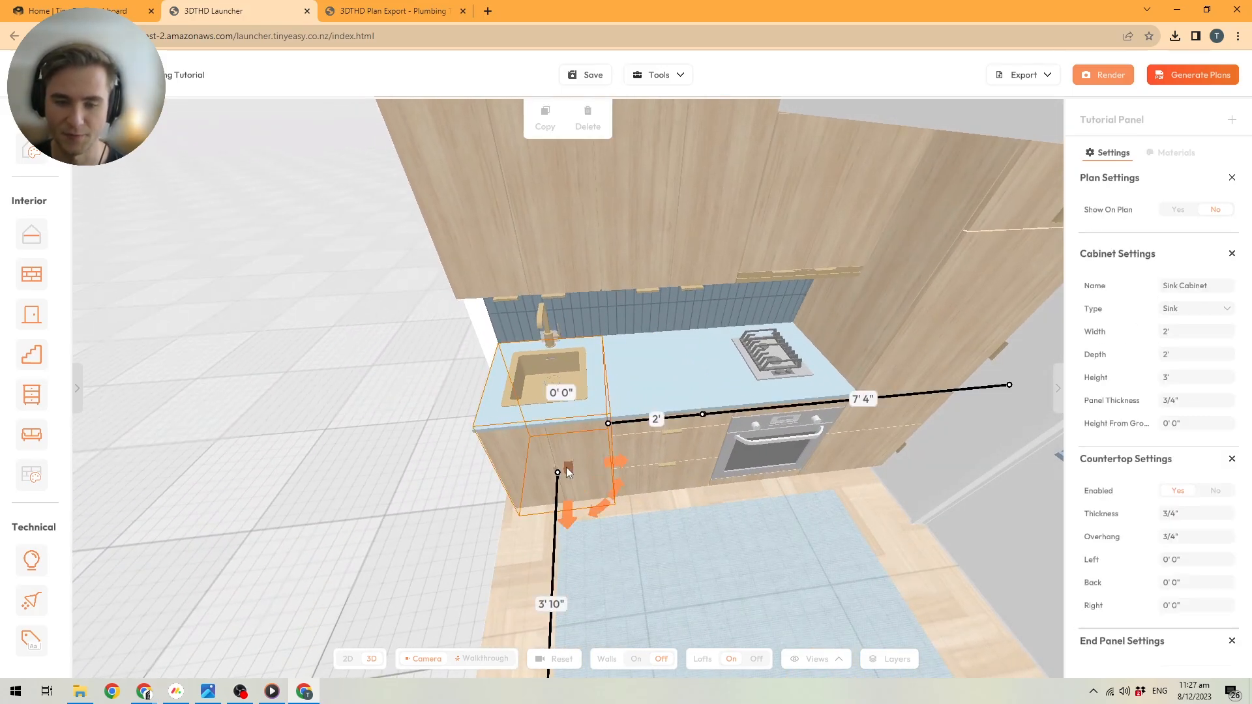
drag(573, 499, 667, 557)
Move the 3 Drawer Cabinet to the open end of the kitchen run and place the sink cabinet beside the cooktop
click(617, 373)
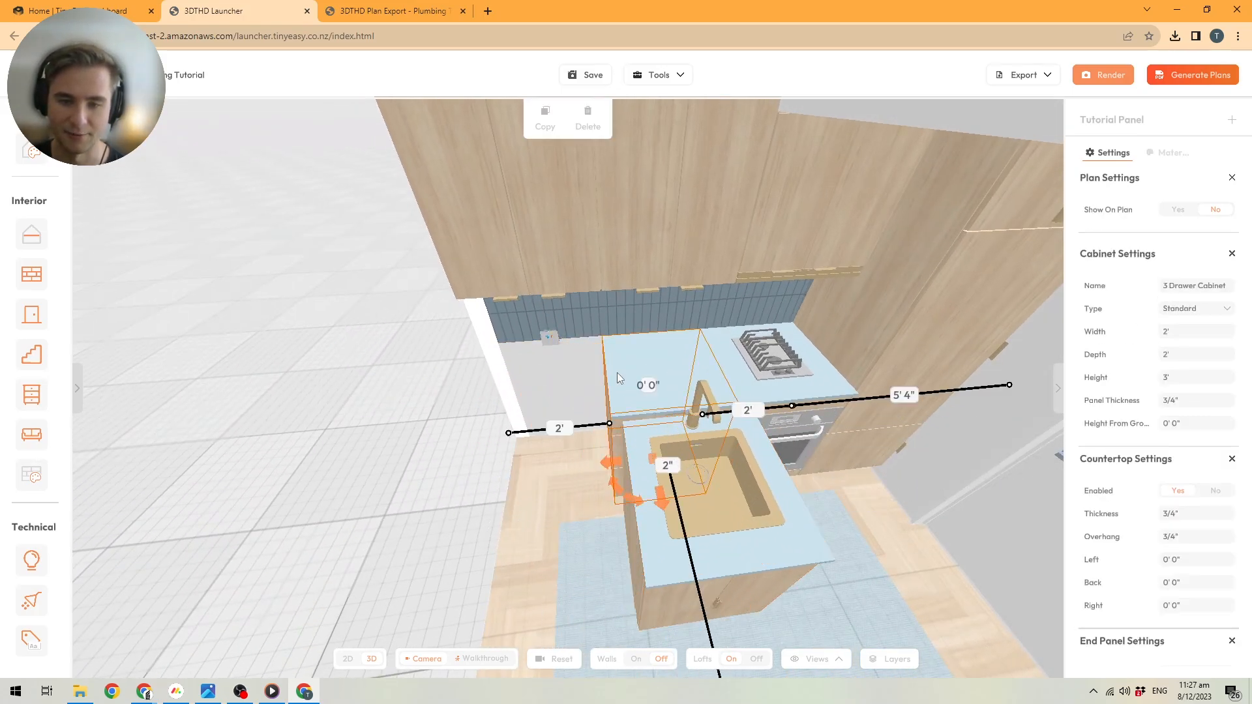
drag(636, 458, 510, 436)
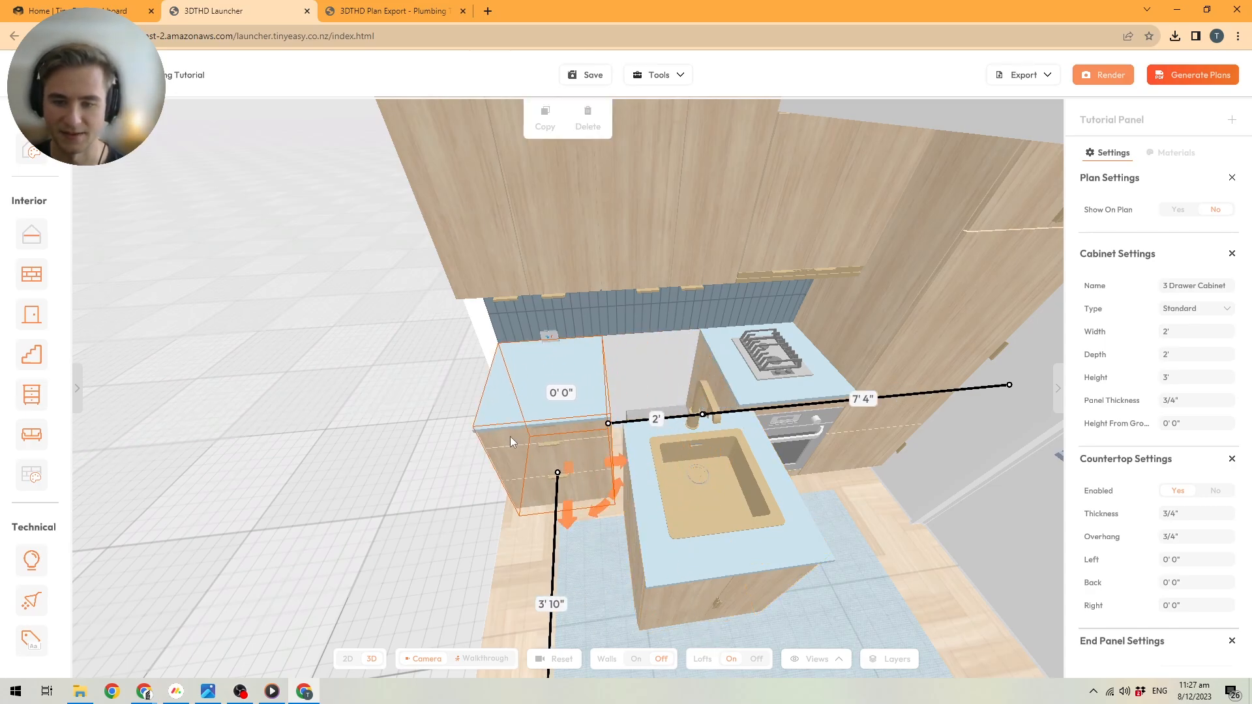
click(705, 518)
drag(700, 533, 653, 449)
Delete the hot and cold connection at the sink's former position together with the pipes leading to it from the gas branch
right_drag(652, 449, 835, 366)
scroll(639, 343, up, 4)
right_drag(639, 344, 838, 421)
scroll(666, 341, down, 3)
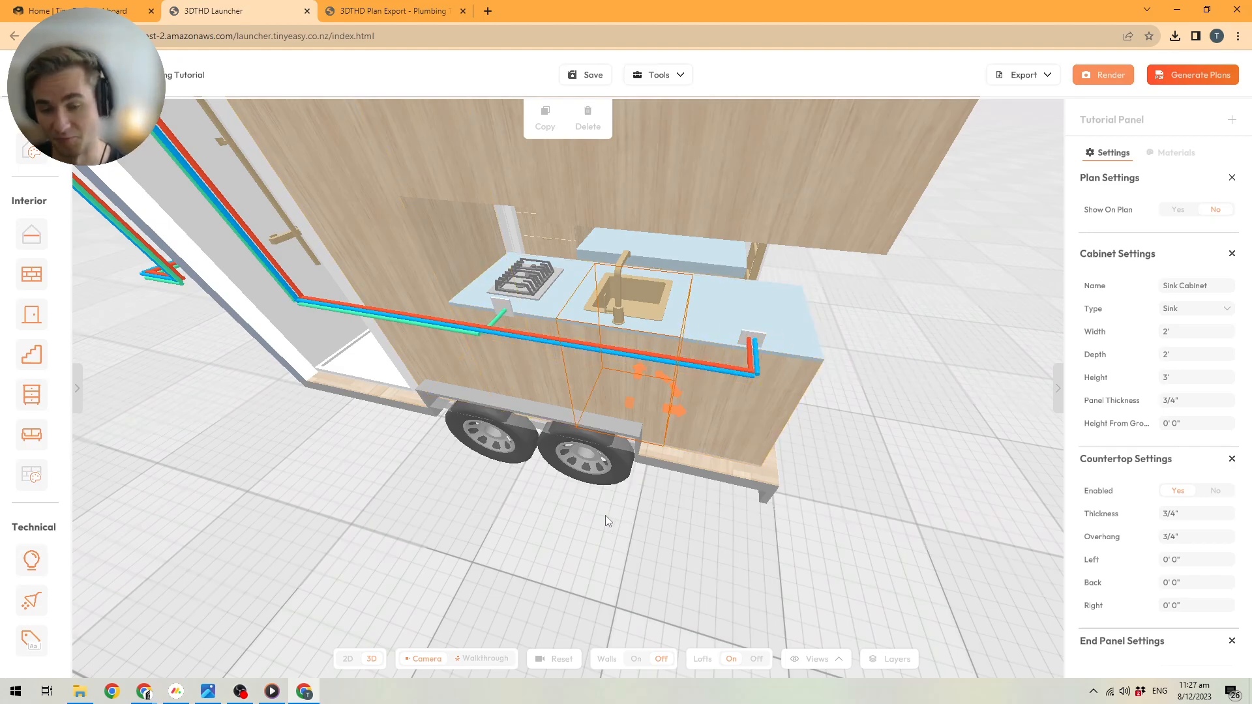
click(752, 340)
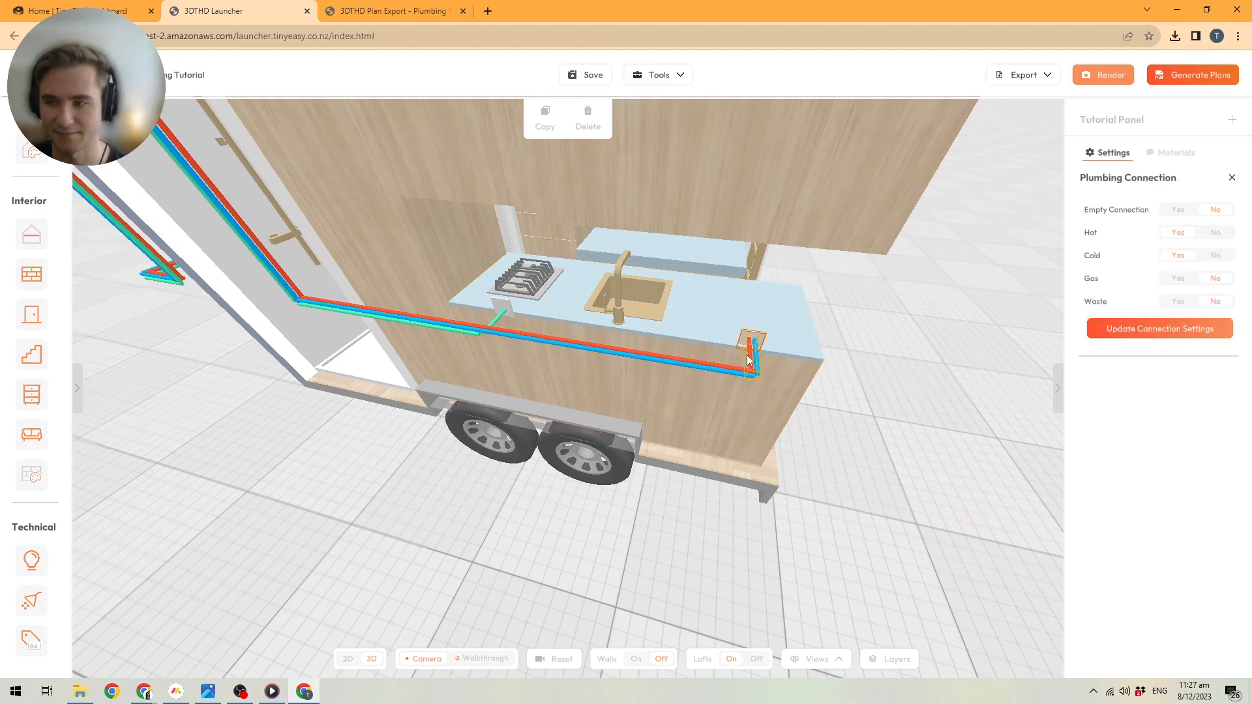
click(589, 125)
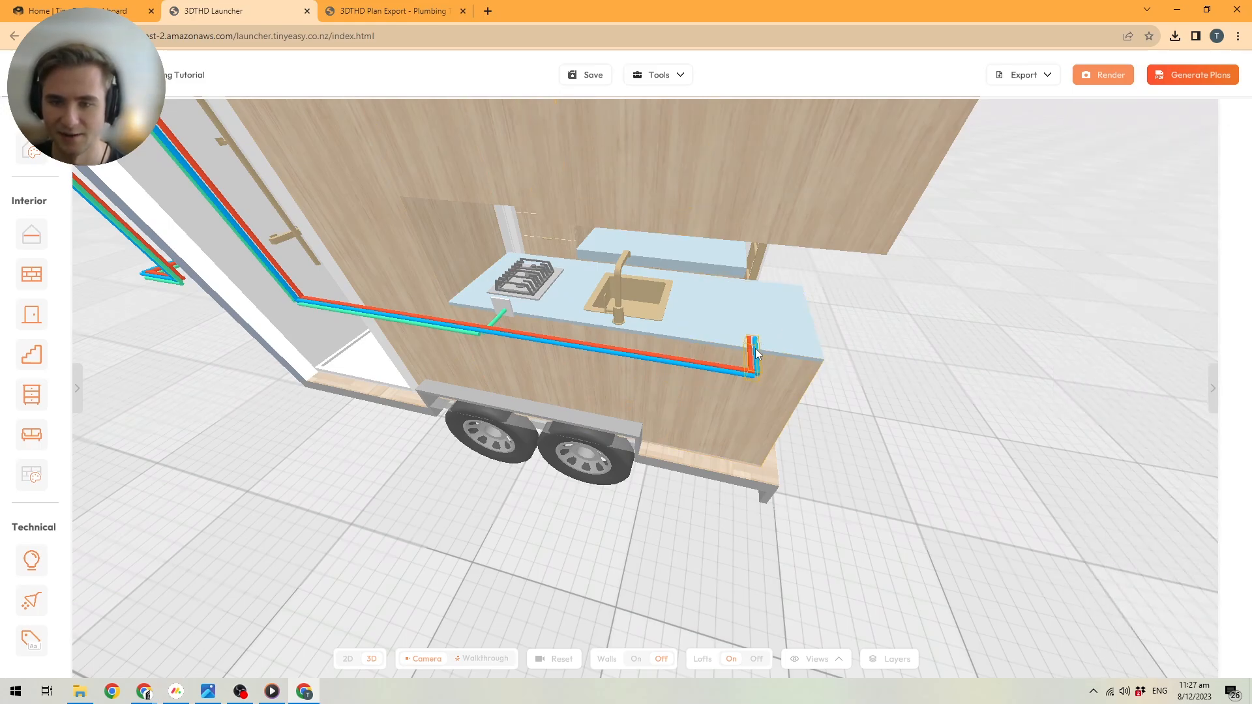
click(701, 369)
click(587, 127)
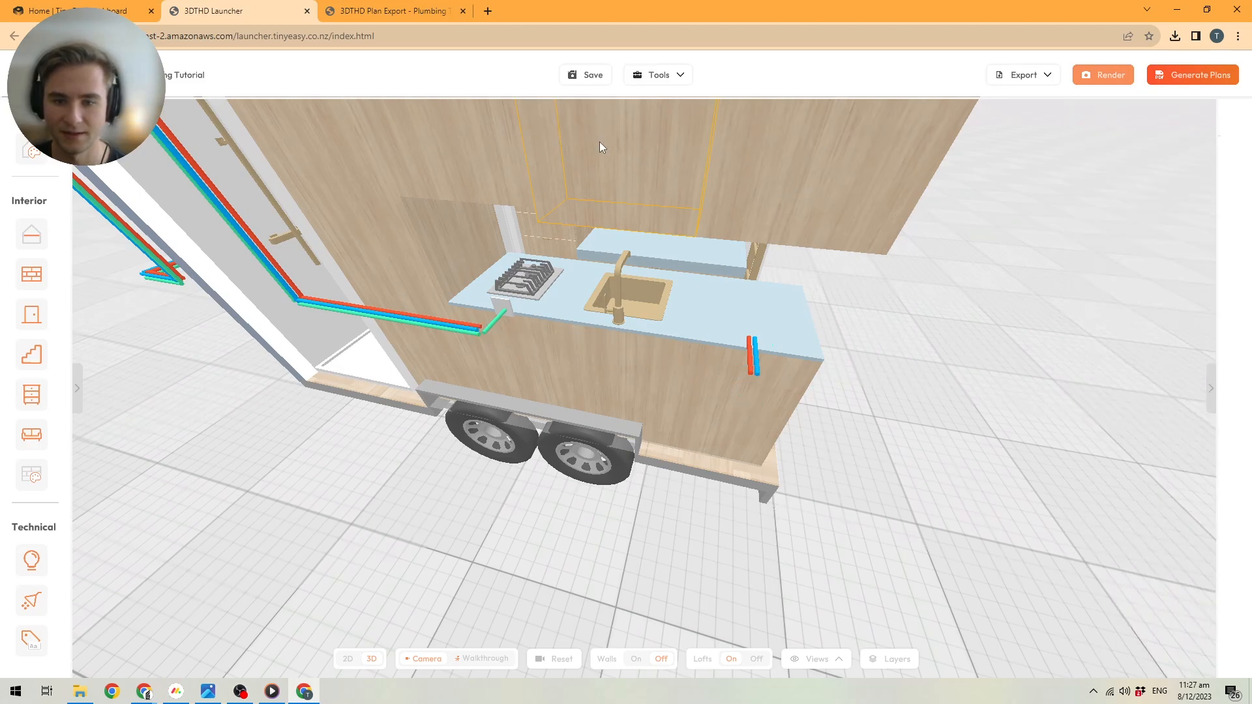
click(749, 354)
click(587, 123)
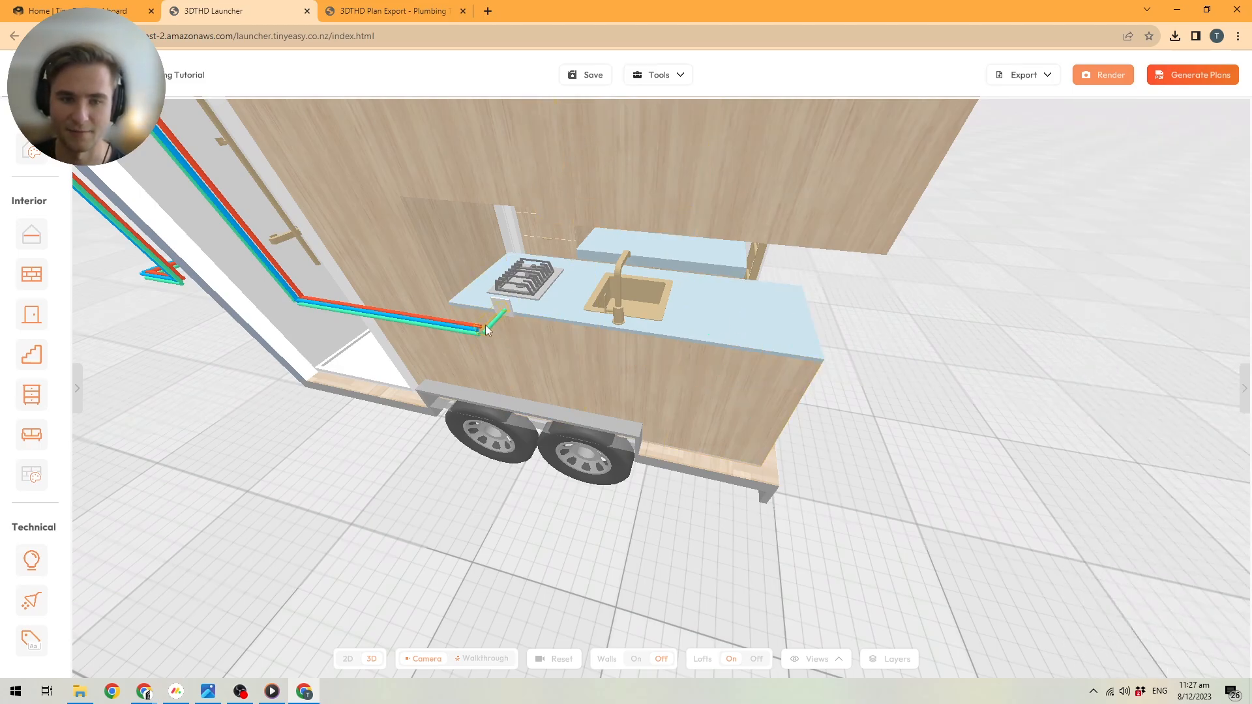
Extend a new pipe from the end of the hot and cold run past the gas branch and turn it in towards the sink tap
click(464, 329)
click(522, 339)
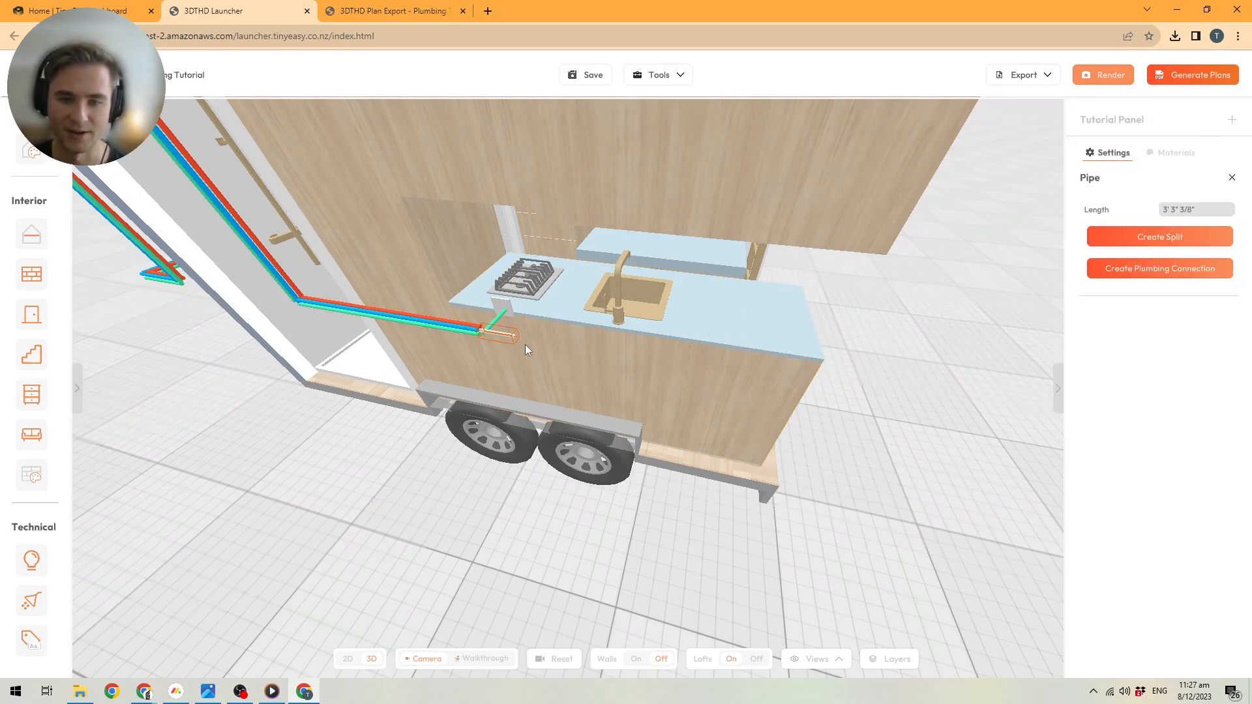
click(611, 355)
mouse_move(612, 352)
mouse_down()
mouse_move(695, 329)
mouse_move(558, 310)
mouse_move(538, 359)
mouse_move(631, 346)
mouse_up()
scroll(648, 331, up, 5)
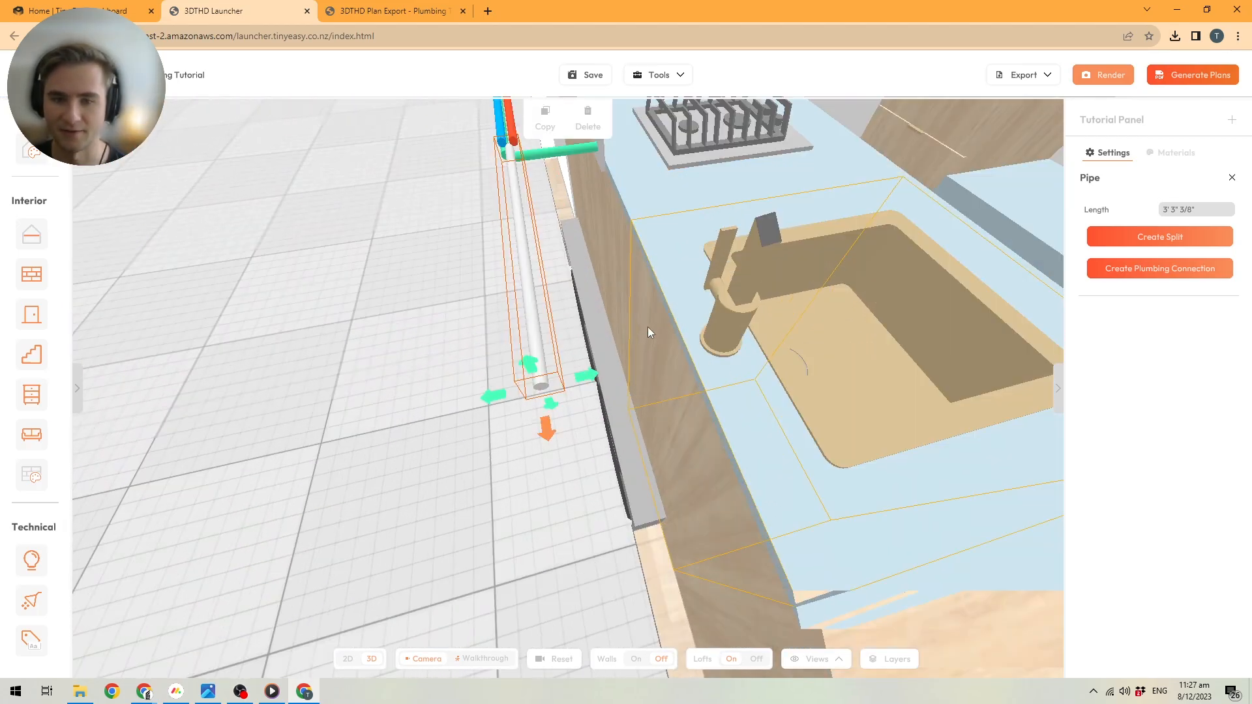
click(582, 378)
click(708, 359)
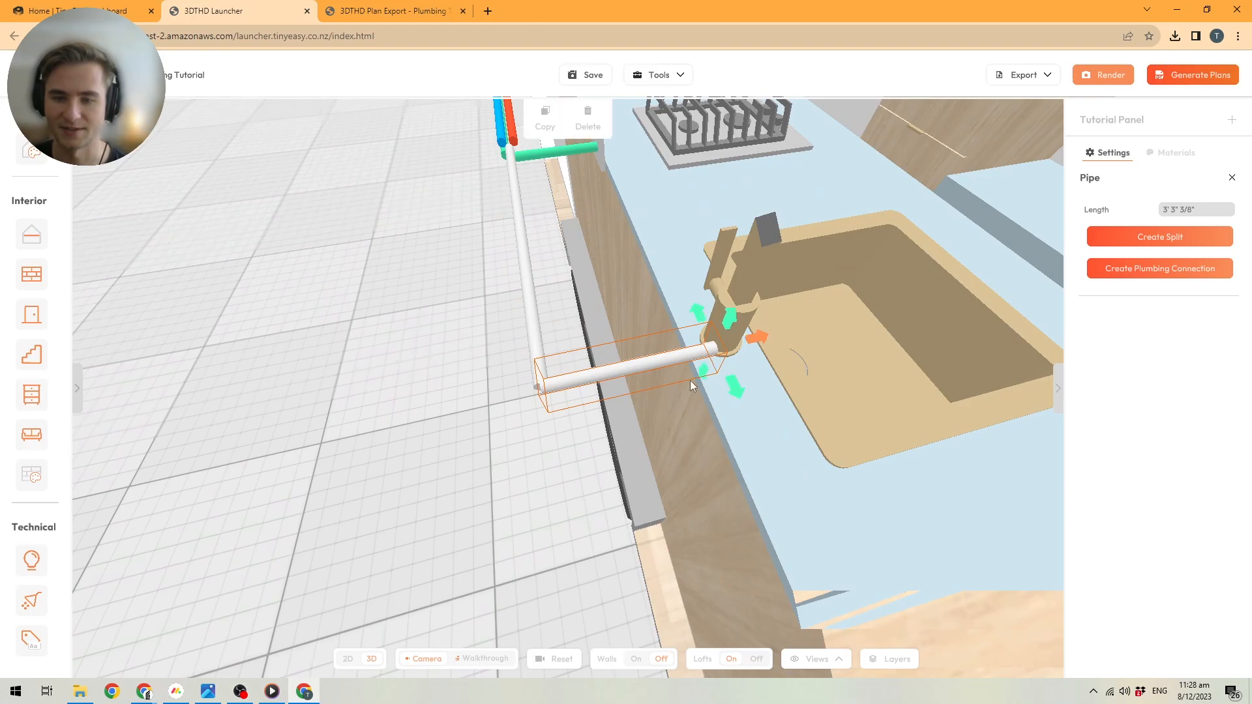
drag(693, 391, 742, 392)
scroll(742, 393, down, 5)
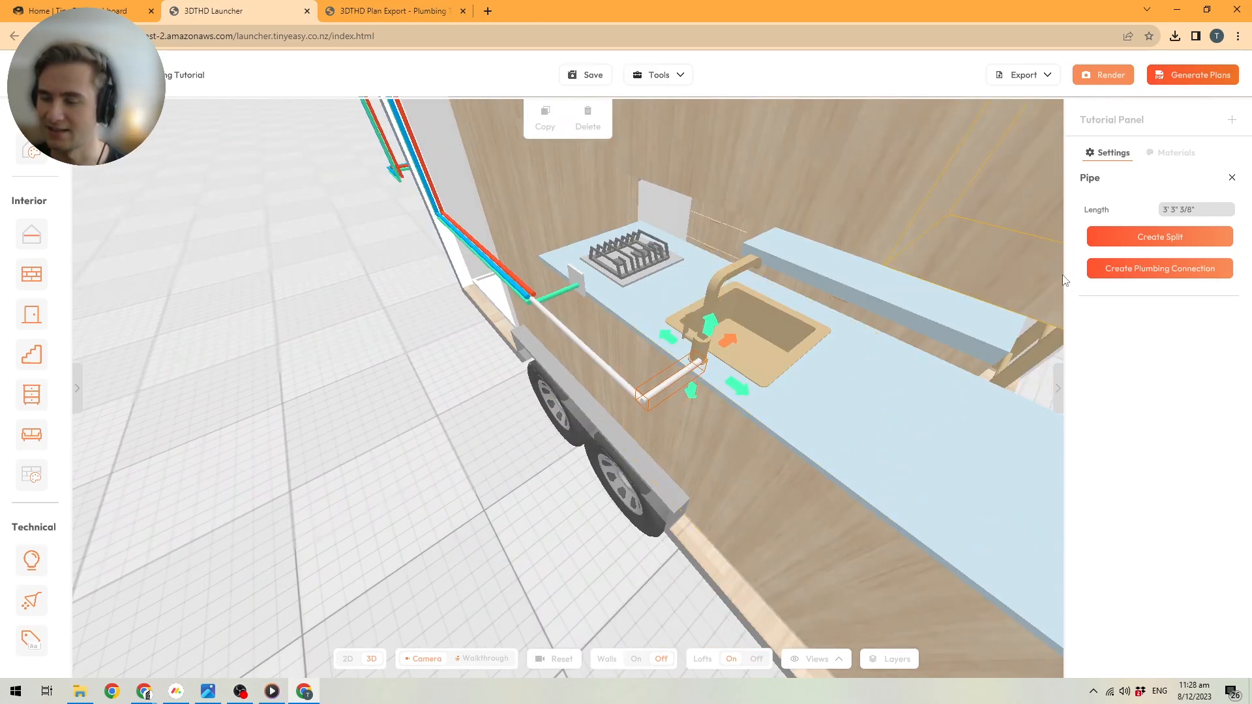
End the new sink pipe in a plumbing connection updated with Hot and Cold set to Yes
click(1148, 269)
drag(727, 370, 700, 378)
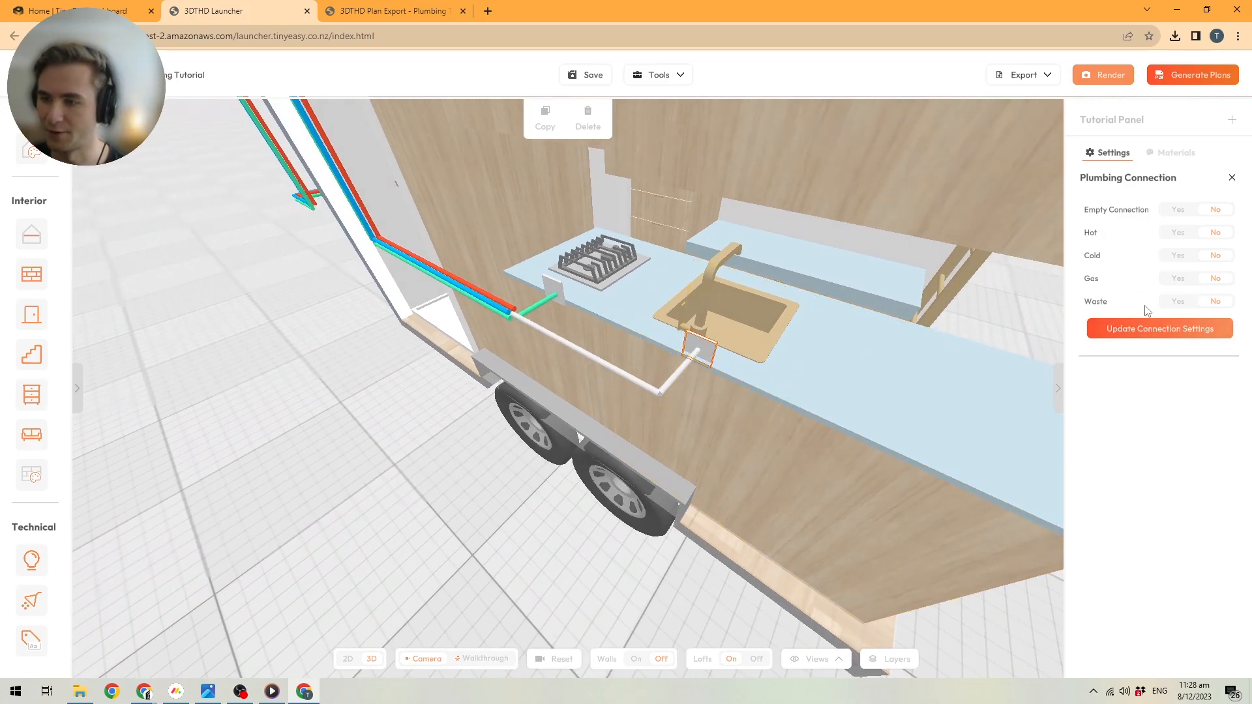
click(1179, 255)
click(1178, 232)
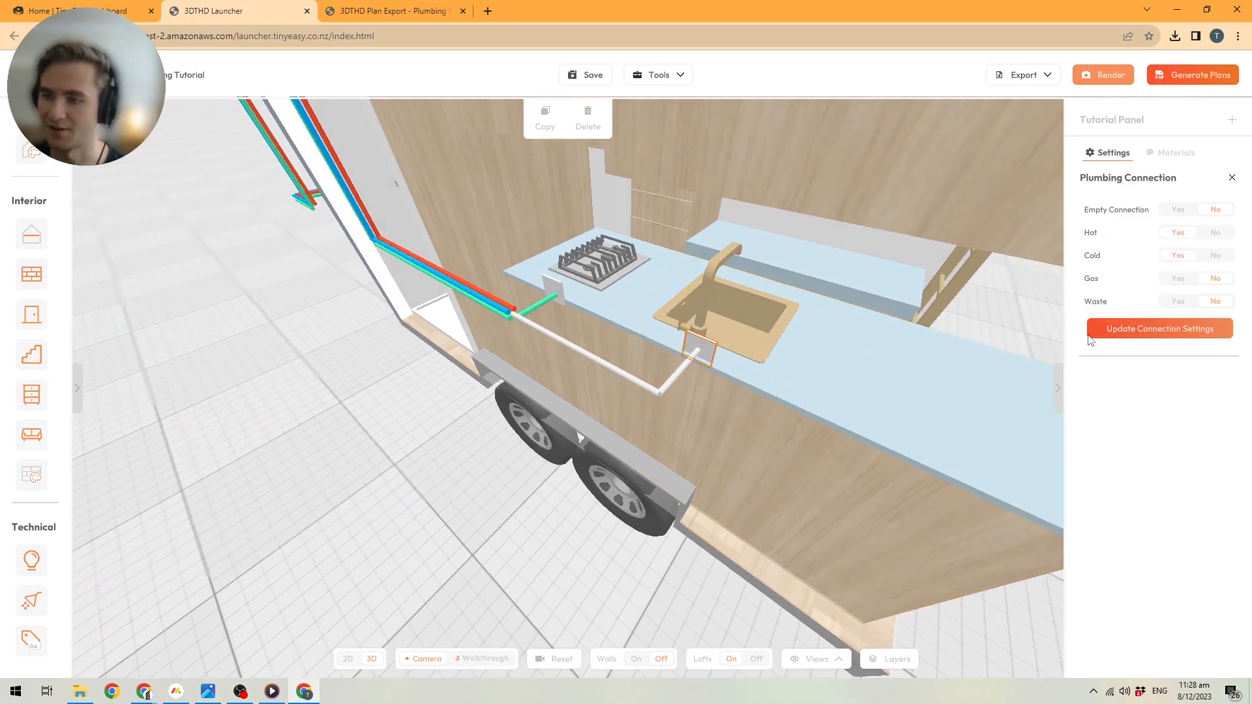
click(1169, 321)
Split the underfloor waste pipe below the relocated sink and run a branch pipe up to the trailer floor
mouse_move(581, 347)
mouse_down()
mouse_move(659, 281)
mouse_move(737, 450)
mouse_move(612, 487)
mouse_move(686, 311)
mouse_move(652, 419)
mouse_move(587, 345)
mouse_move(562, 386)
mouse_move(612, 294)
mouse_move(602, 347)
mouse_move(562, 351)
mouse_up()
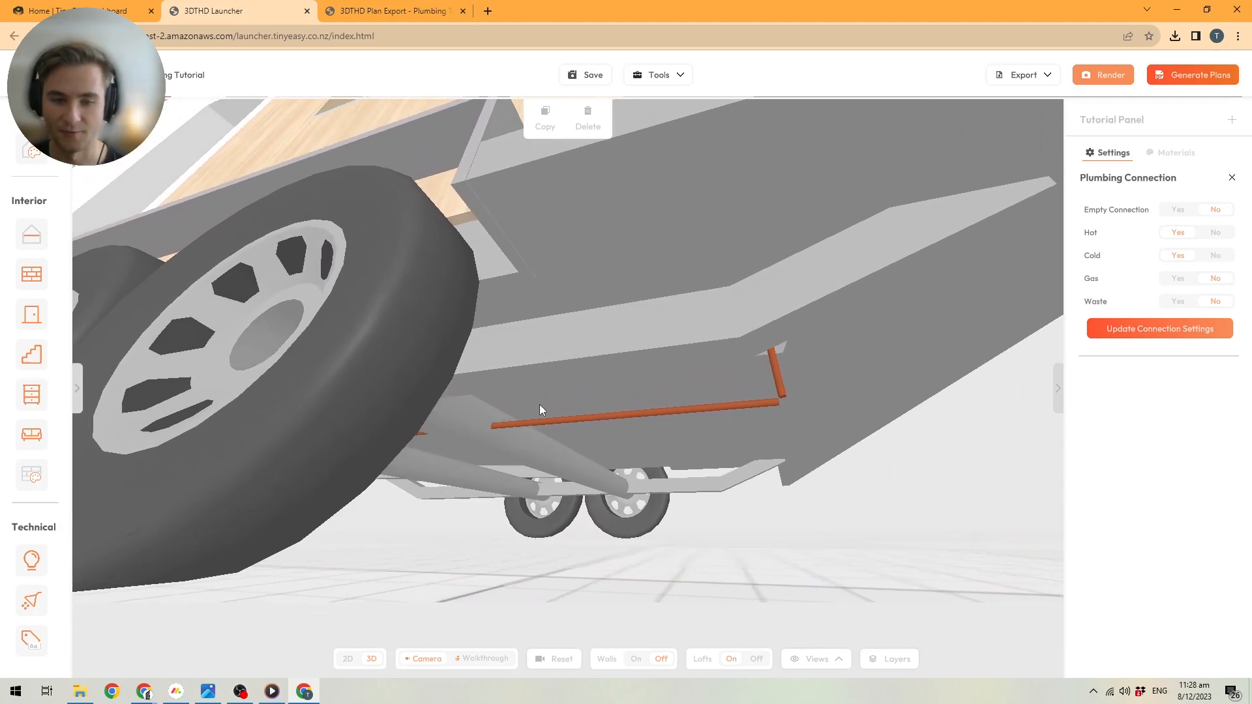
click(531, 420)
click(532, 422)
click(1112, 267)
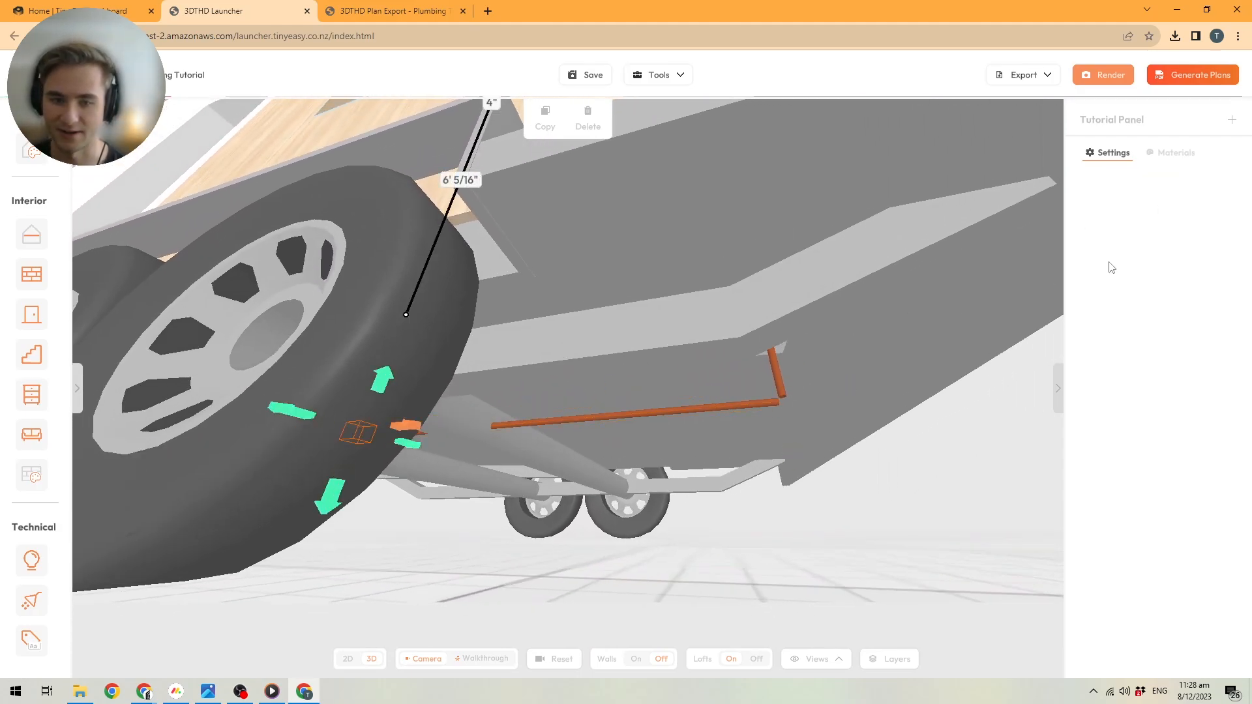
click(555, 398)
drag(547, 397, 429, 352)
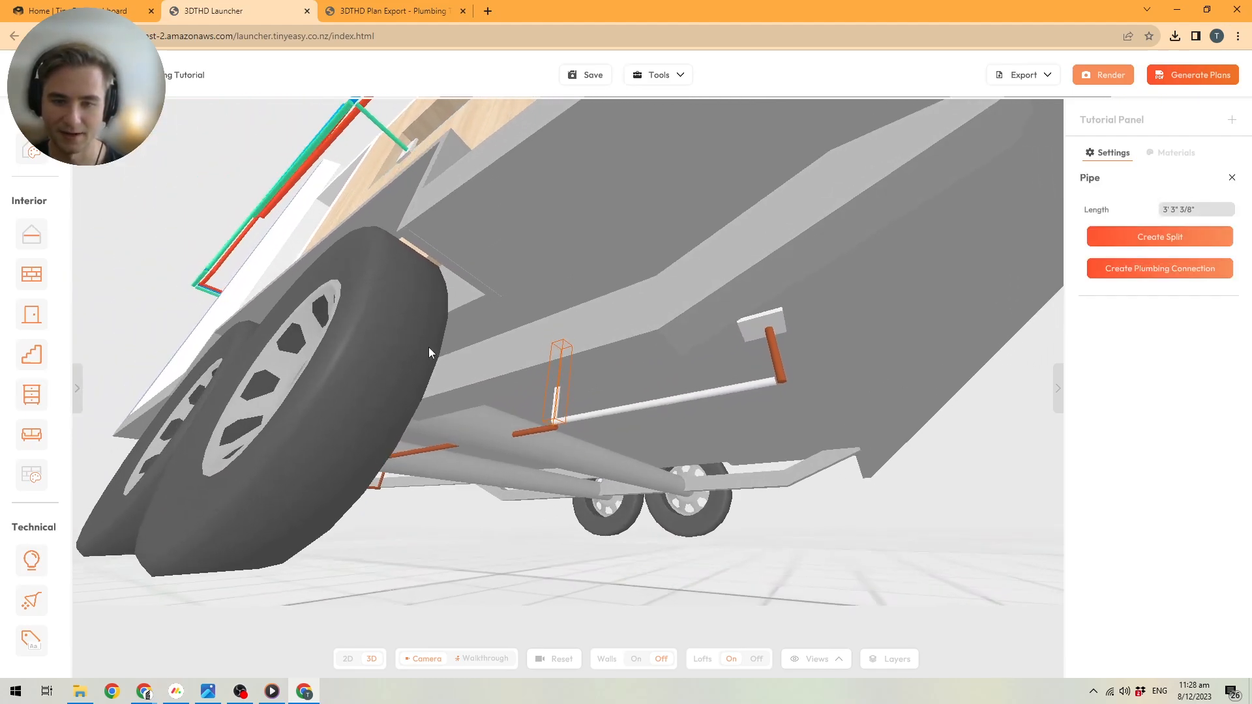
End the new waste branch in a plumbing connection updated with Waste set to Yes
click(562, 376)
click(1160, 268)
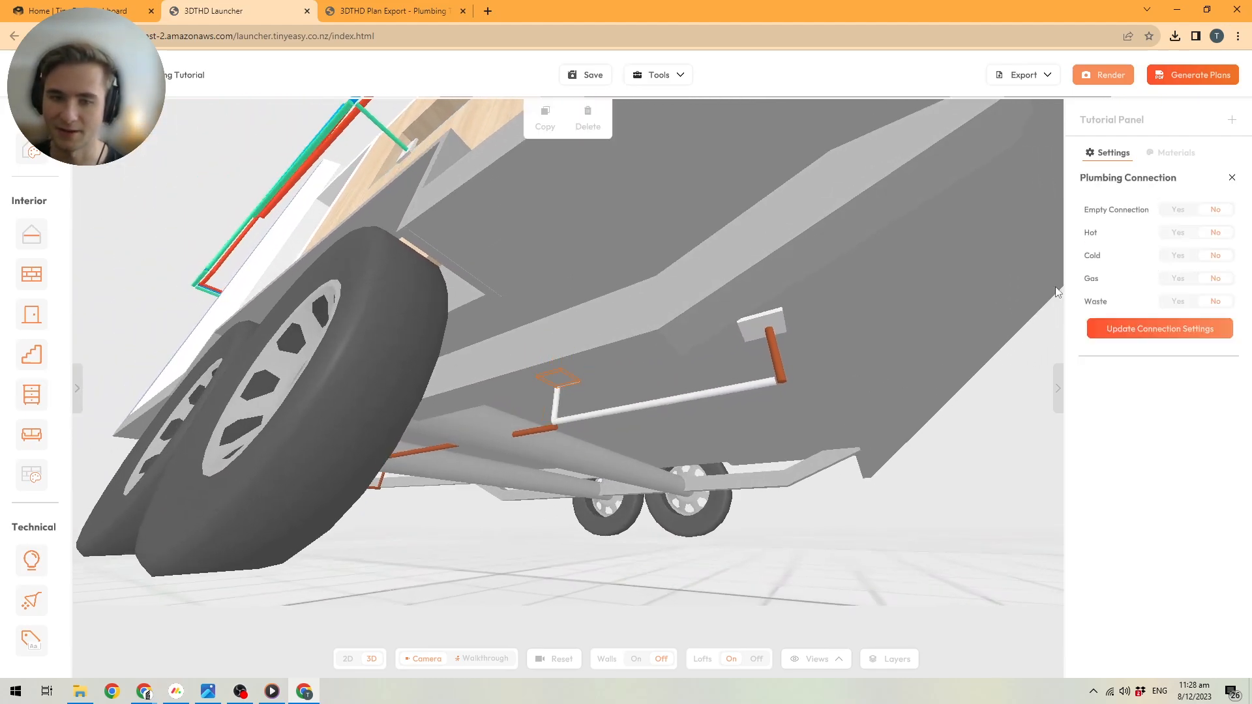
click(1177, 300)
click(1114, 328)
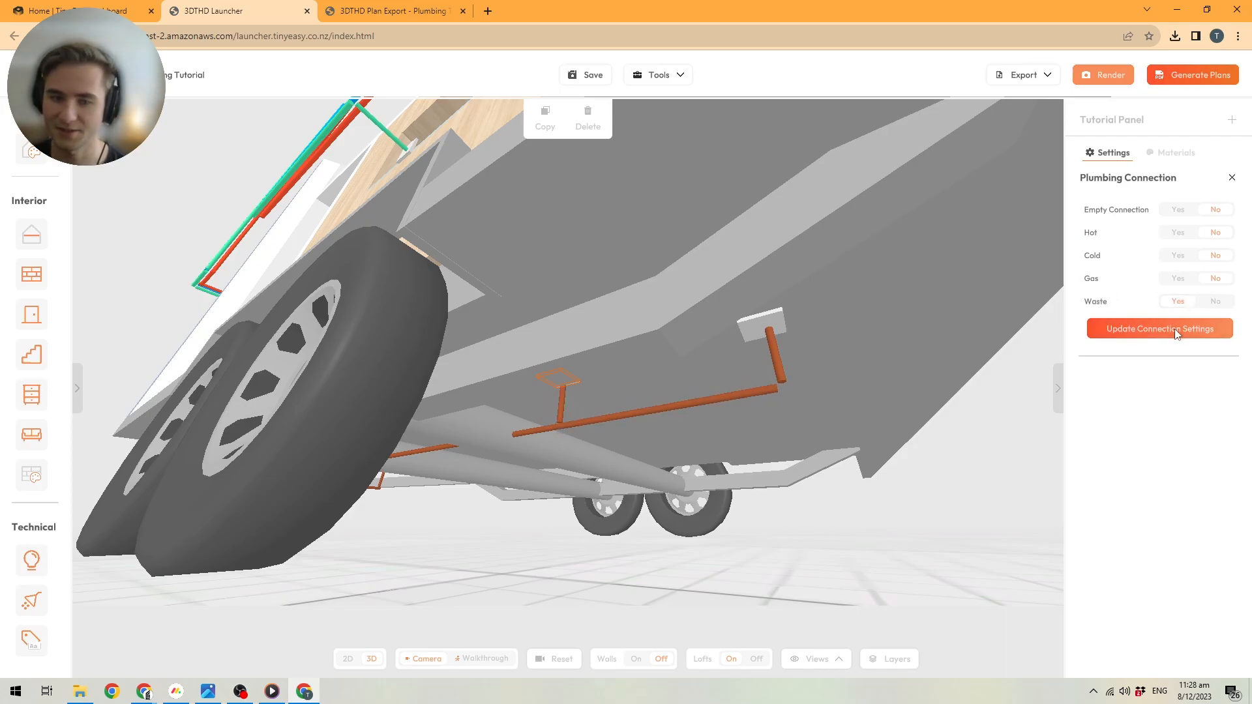
Delete the leftover waste pipe beyond the new branch, its riser and the old waste connection
click(662, 404)
click(596, 116)
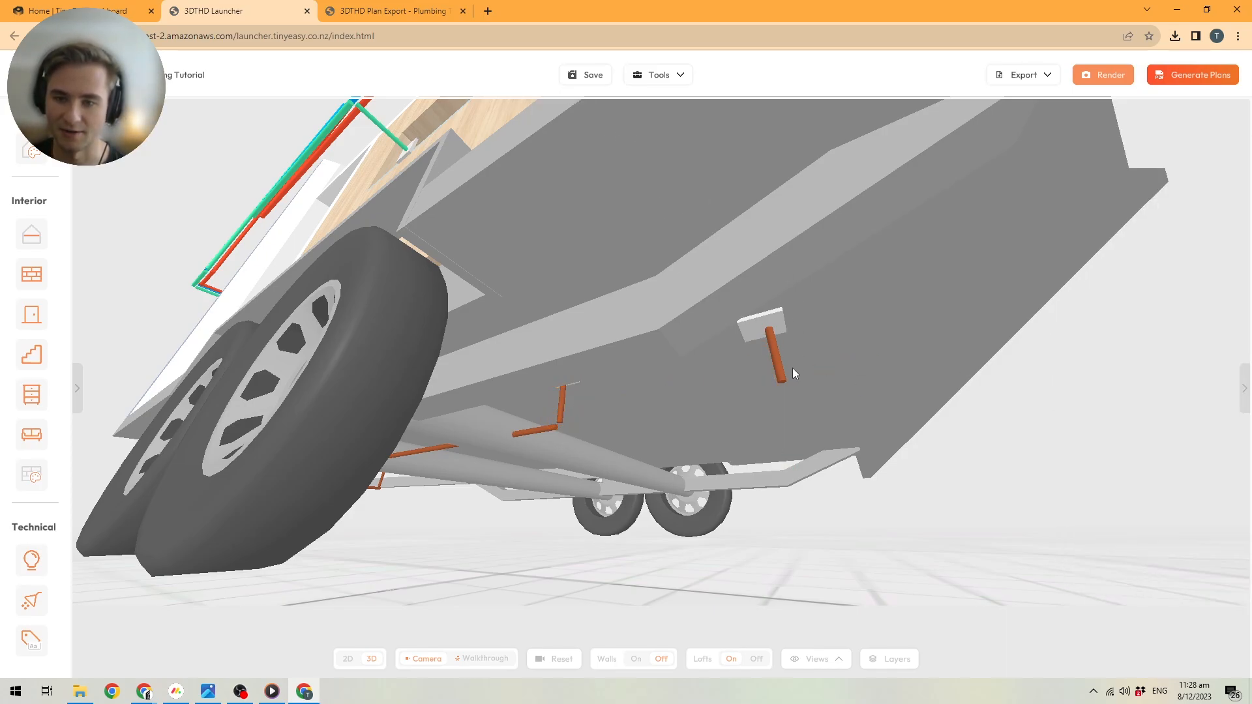
click(774, 361)
click(592, 116)
click(756, 331)
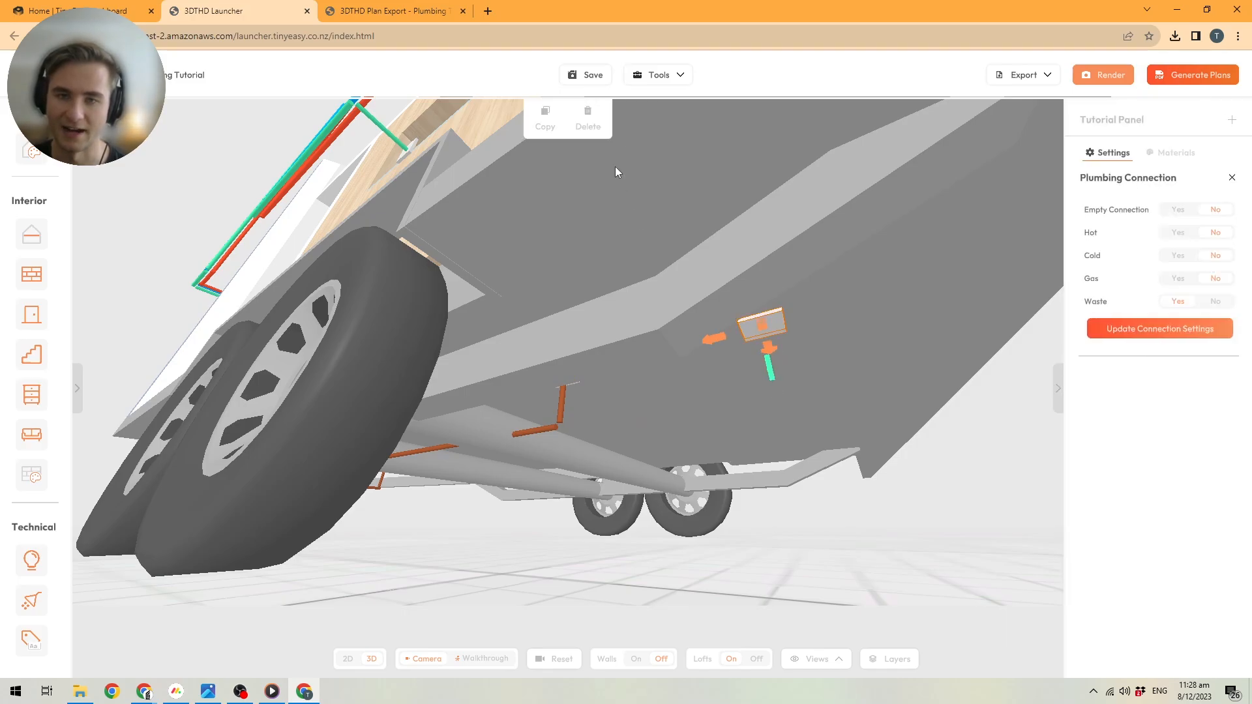
click(591, 118)
Inspect the rerouted plumbing at the relocated kitchen sink and around the whole house
drag(613, 189, 793, 410)
scroll(780, 321, down, 8)
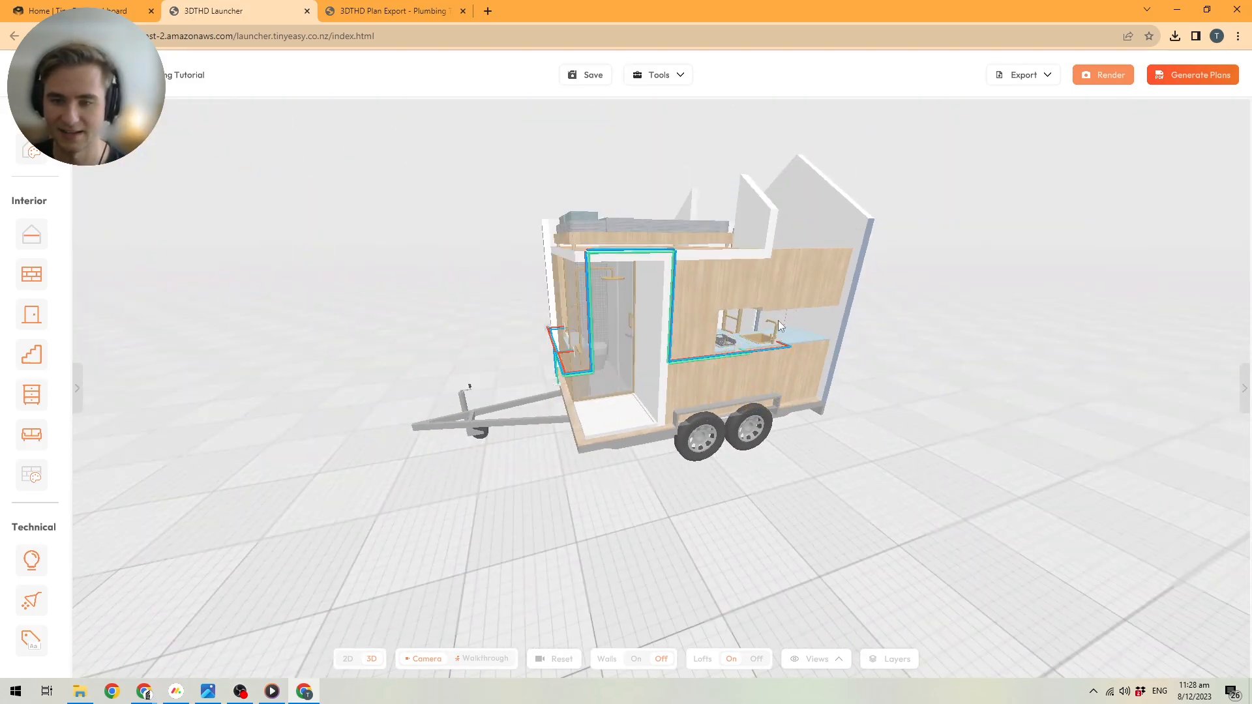
drag(779, 320, 803, 328)
scroll(802, 352, up, 3)
drag(765, 378, 836, 315)
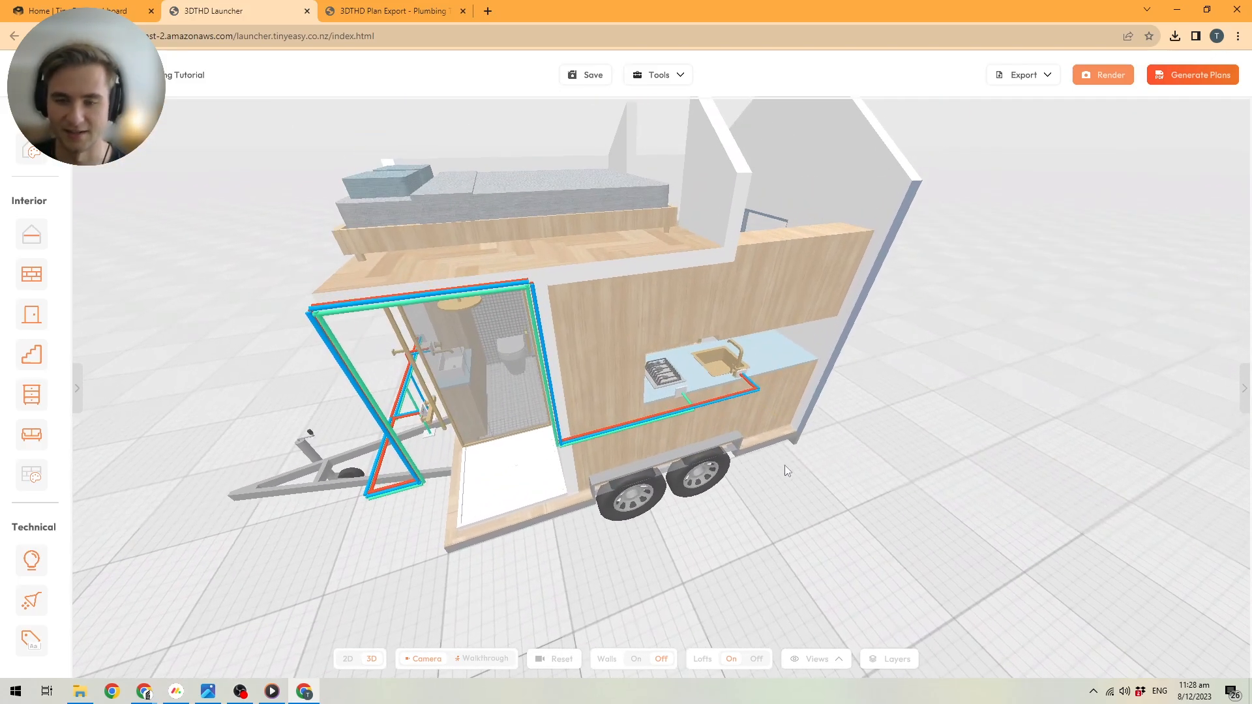
drag(784, 465, 684, 483)
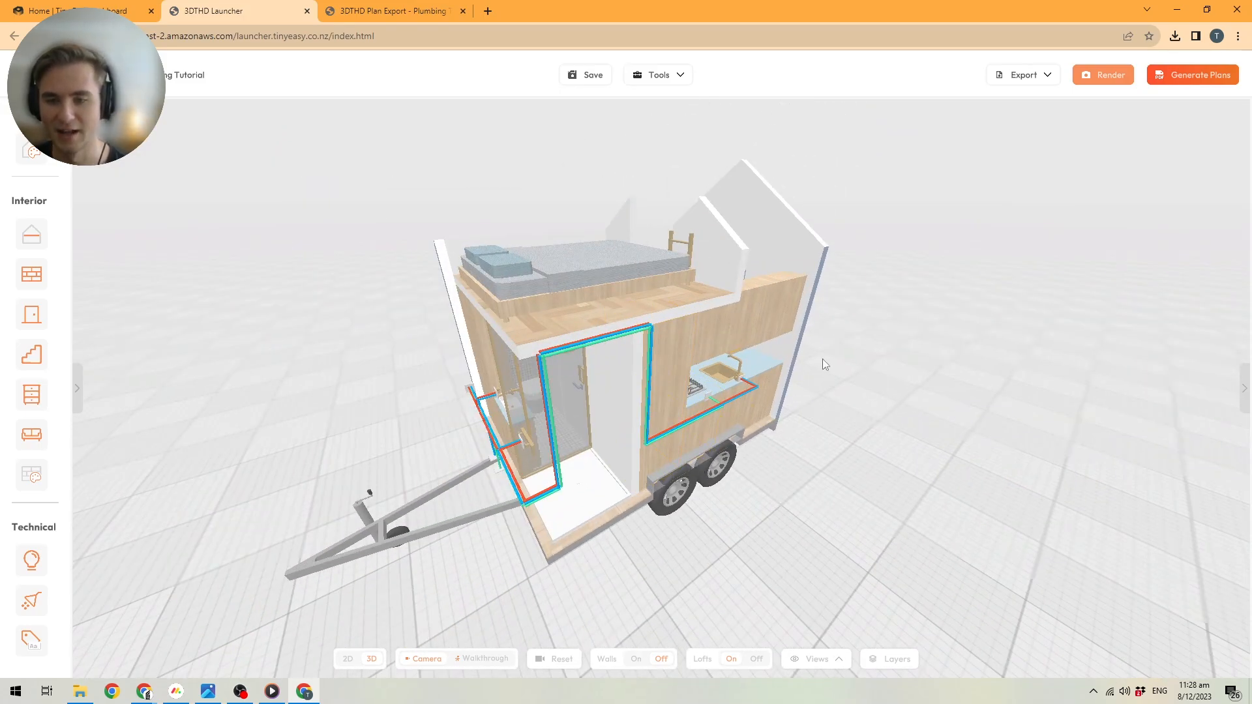